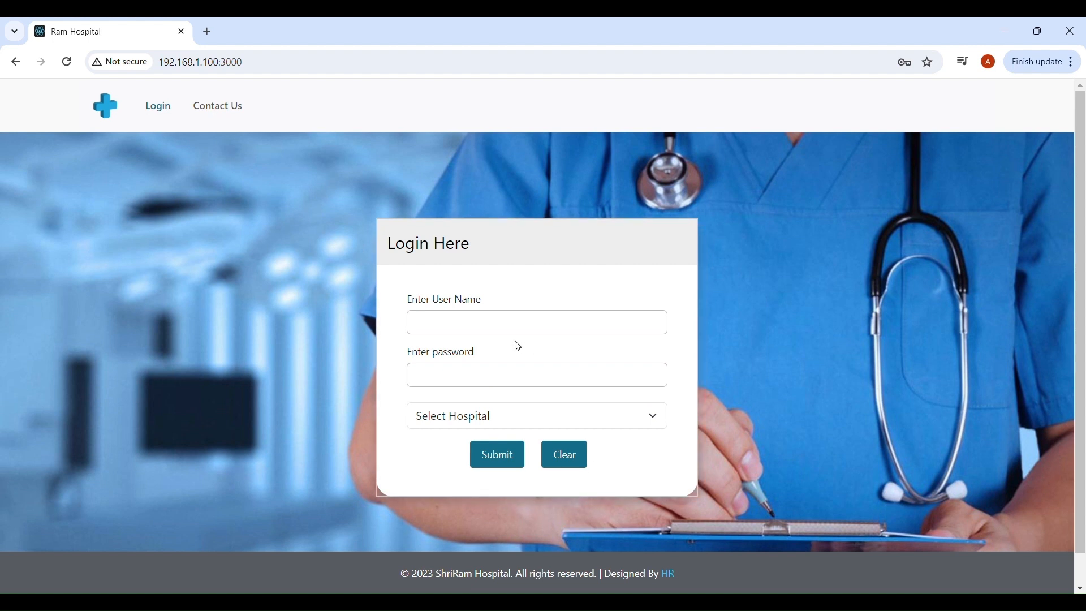
After glancing at the contact page, sign in with the user name and password, choosing Hospital A.
left_click(237, 112)
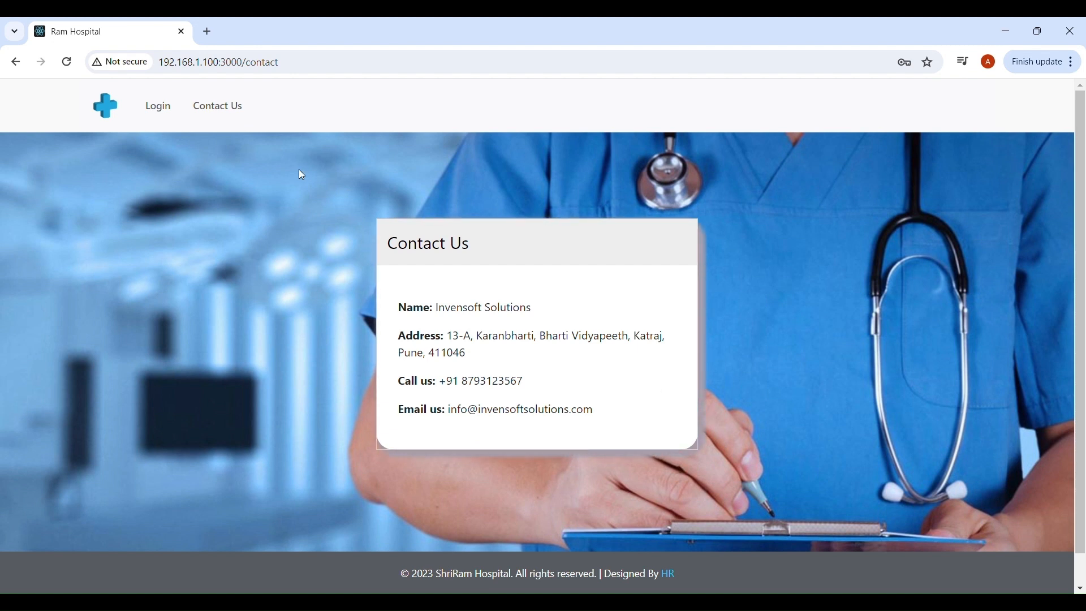
left_click(161, 108)
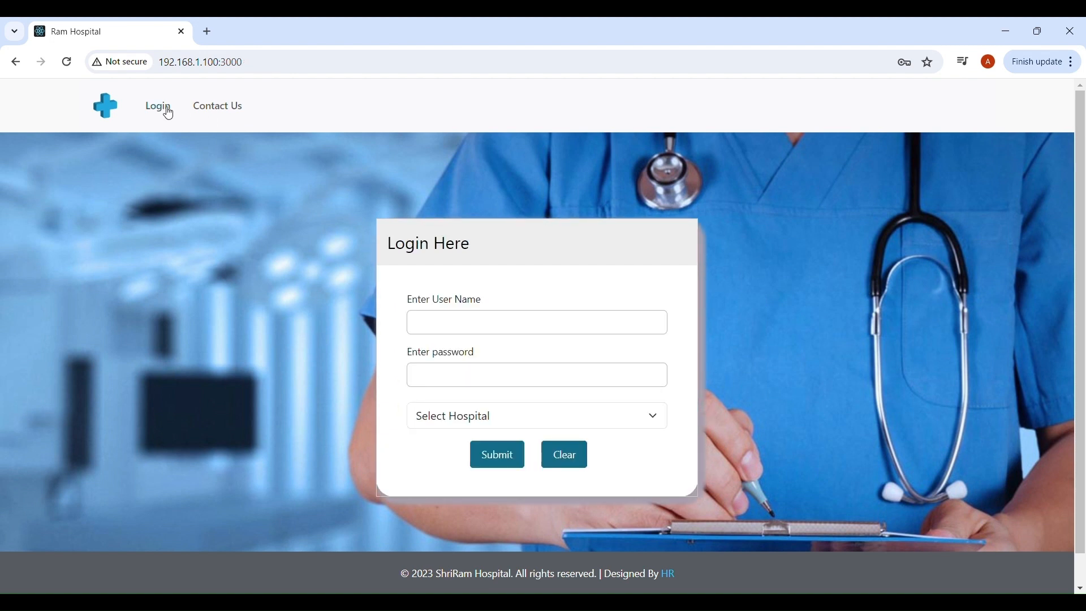
left_click(482, 327)
type("ha")
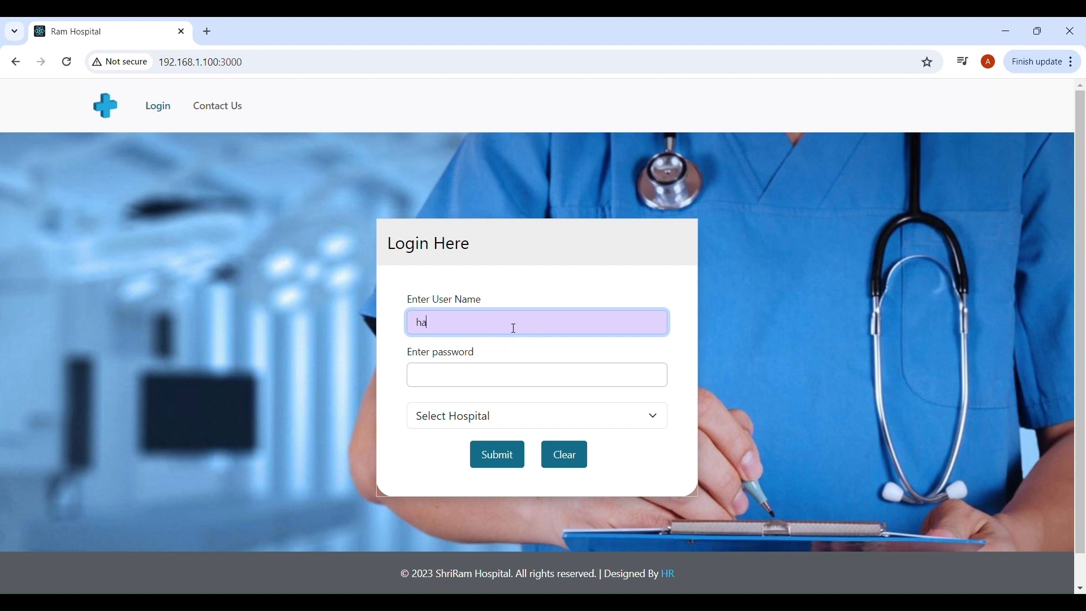
type("rsha")
left_click(480, 387)
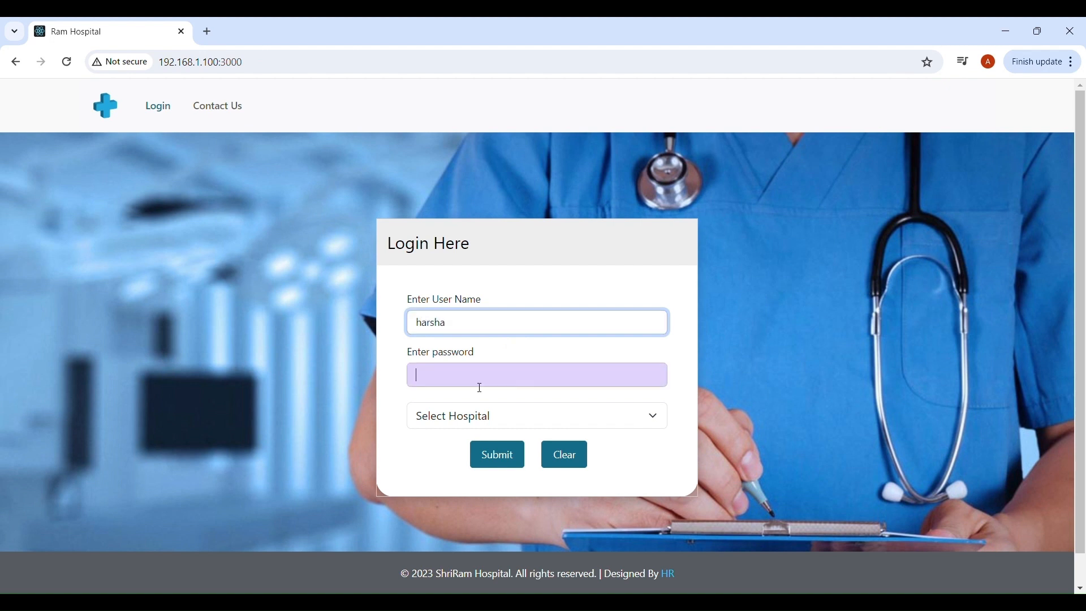
type("***")
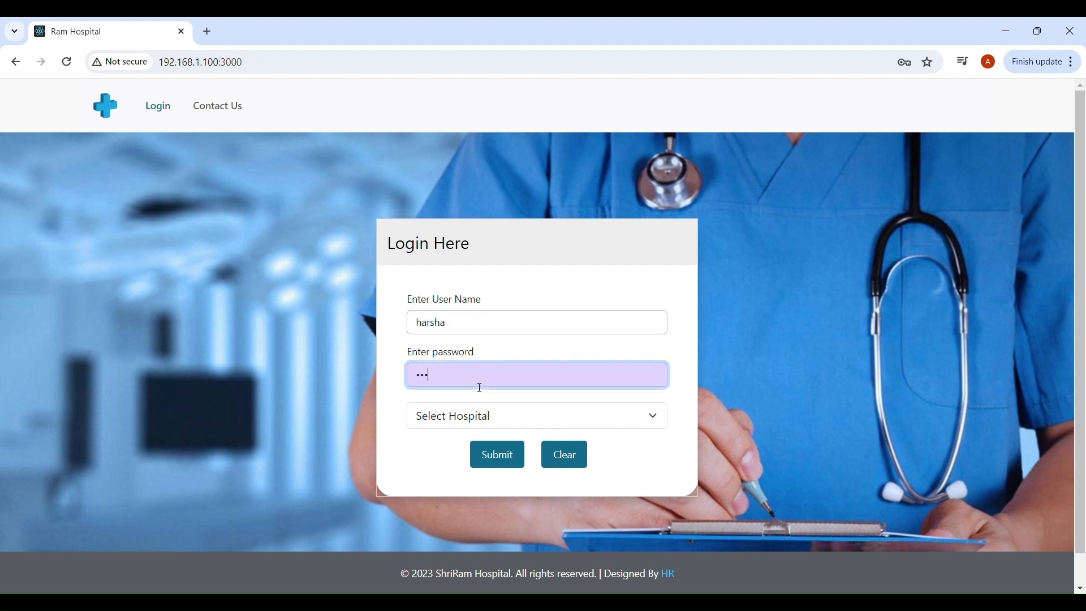
left_click(485, 420)
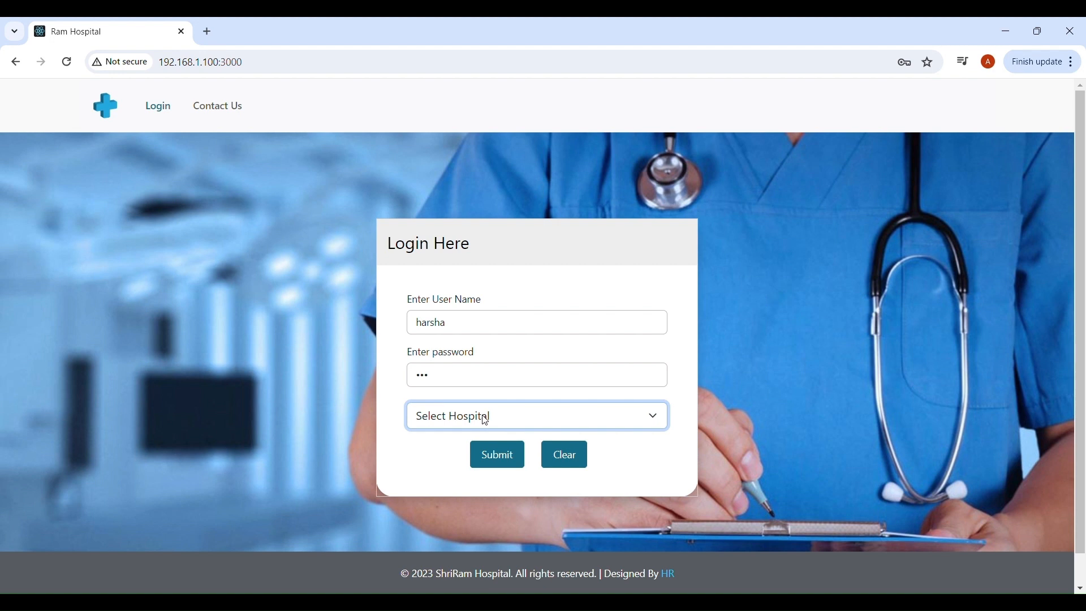
key("Down")
left_click(500, 461)
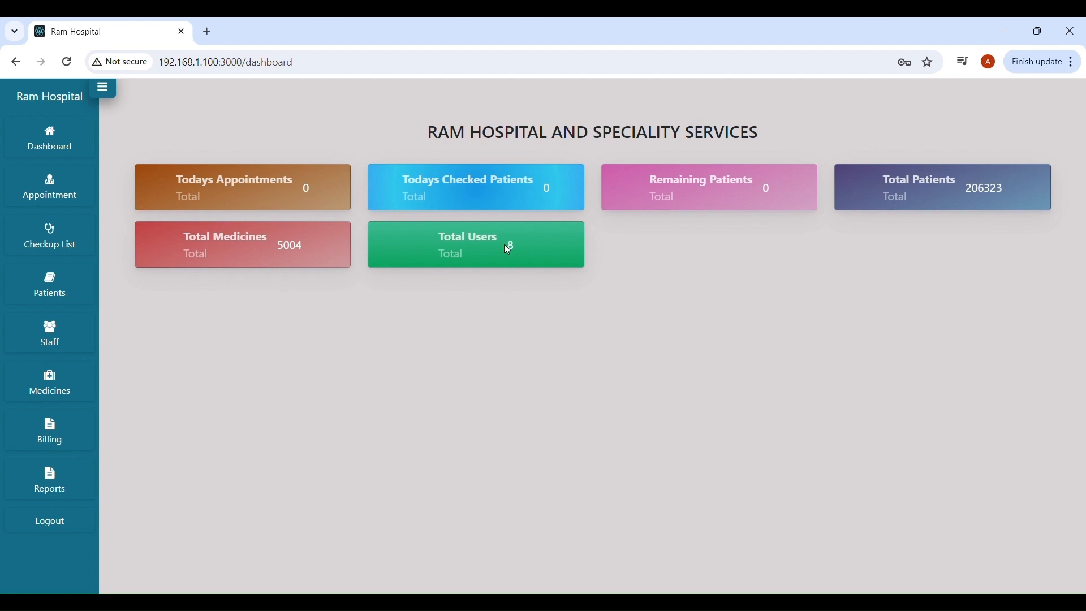
On Today's Appointments, search patients by name and add the fourth result to the waiting list.
left_click(57, 189)
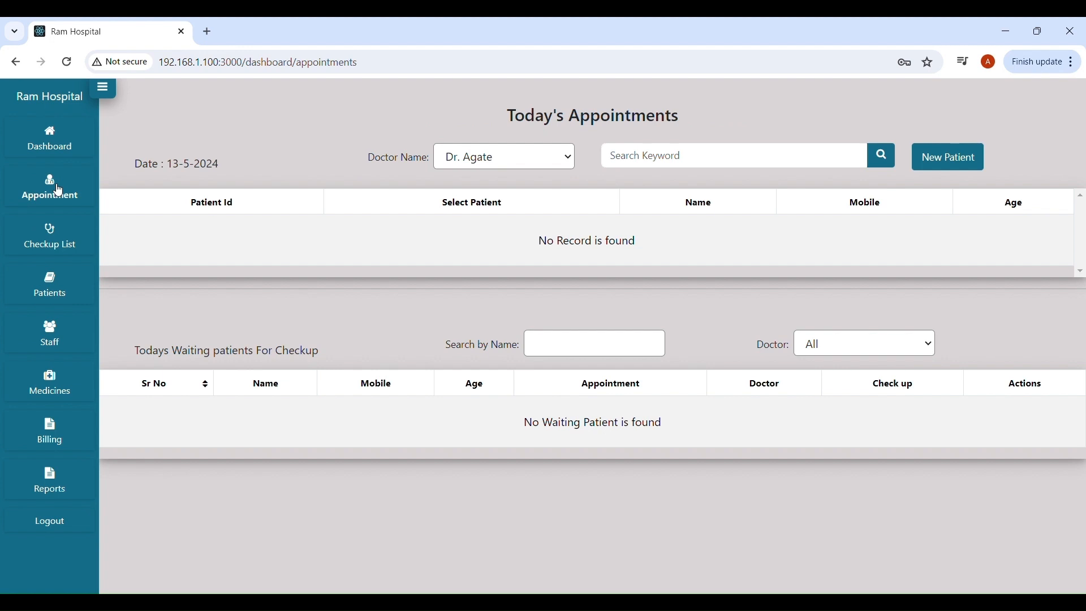
left_click(672, 162)
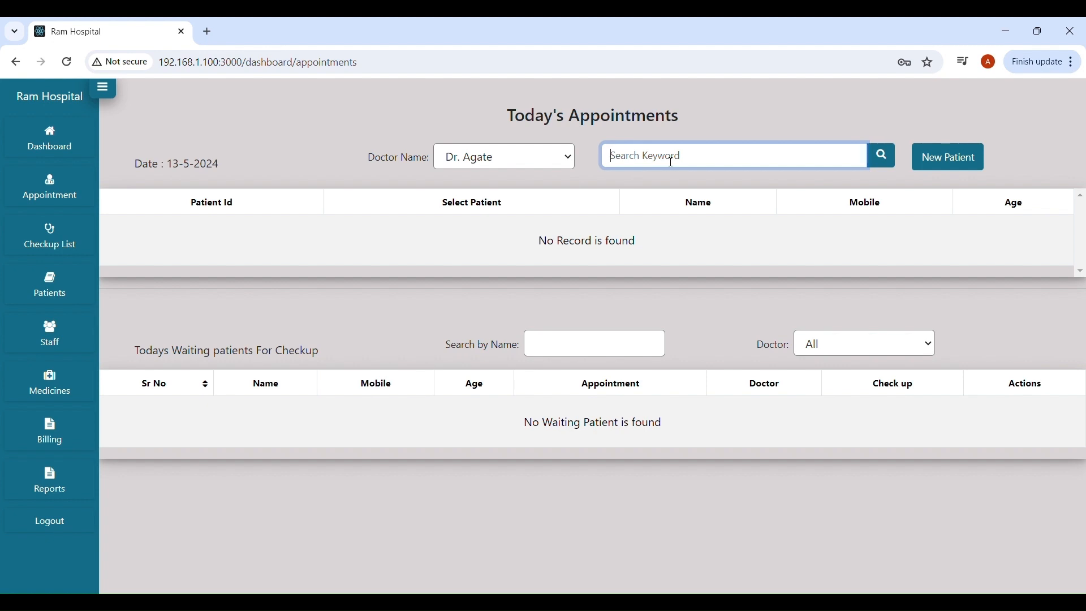
type("ajay")
left_click(882, 155)
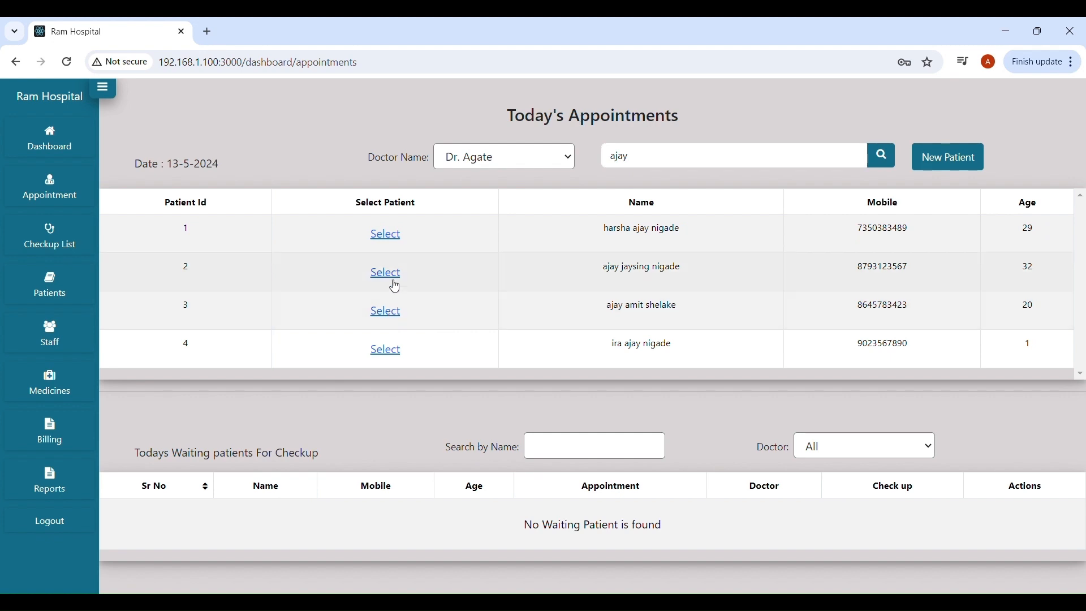
left_click(384, 352)
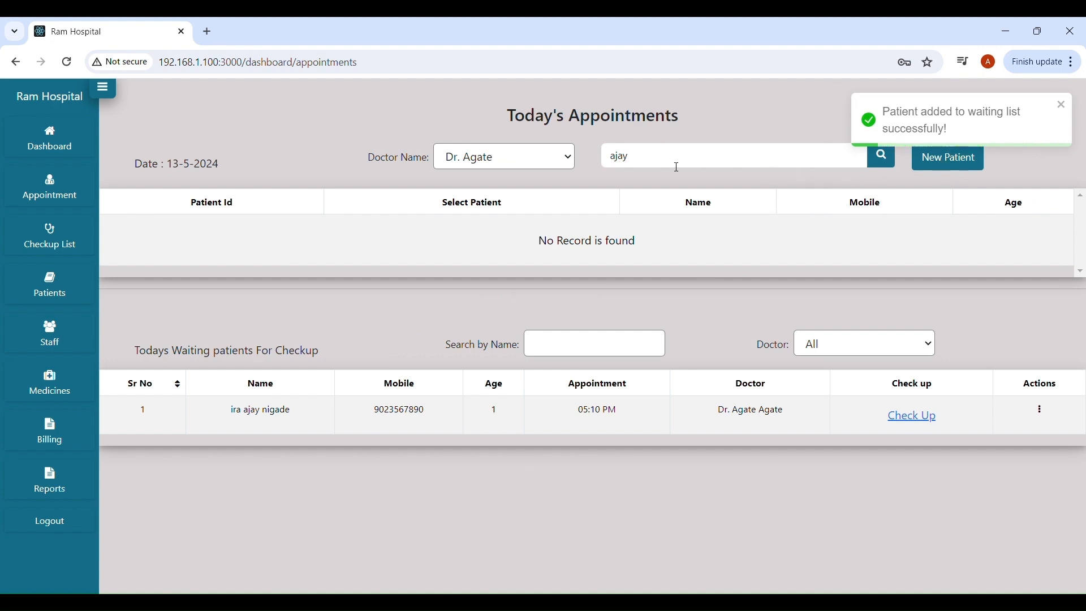
left_click_drag(680, 167, 612, 153)
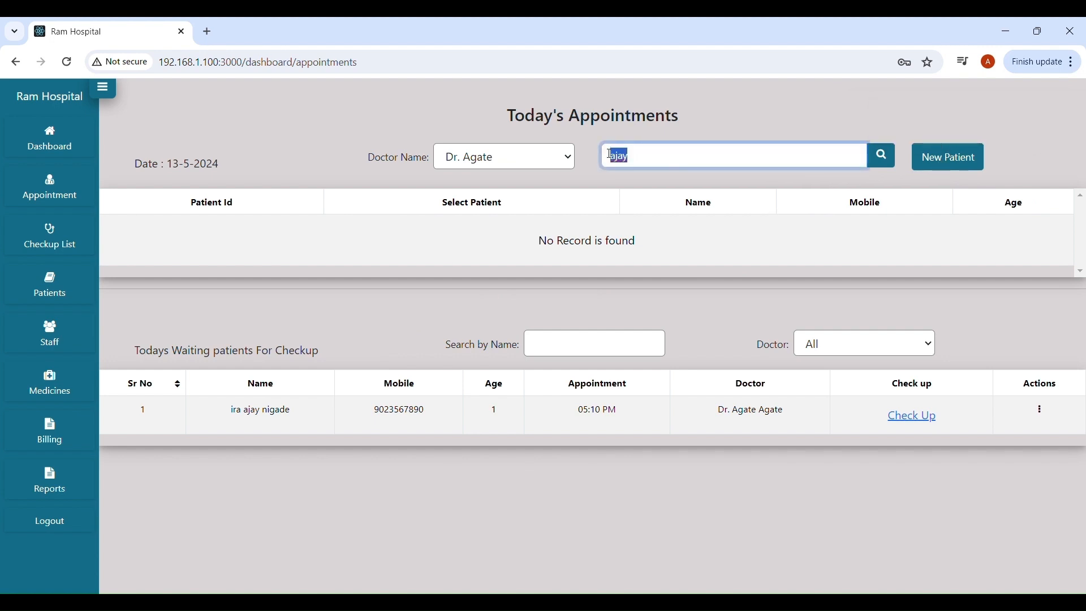
Search patients for 9876 and add the matching patient to the waiting list.
type("9876")
left_click(881, 155)
scroll(473, 286, "down", 3)
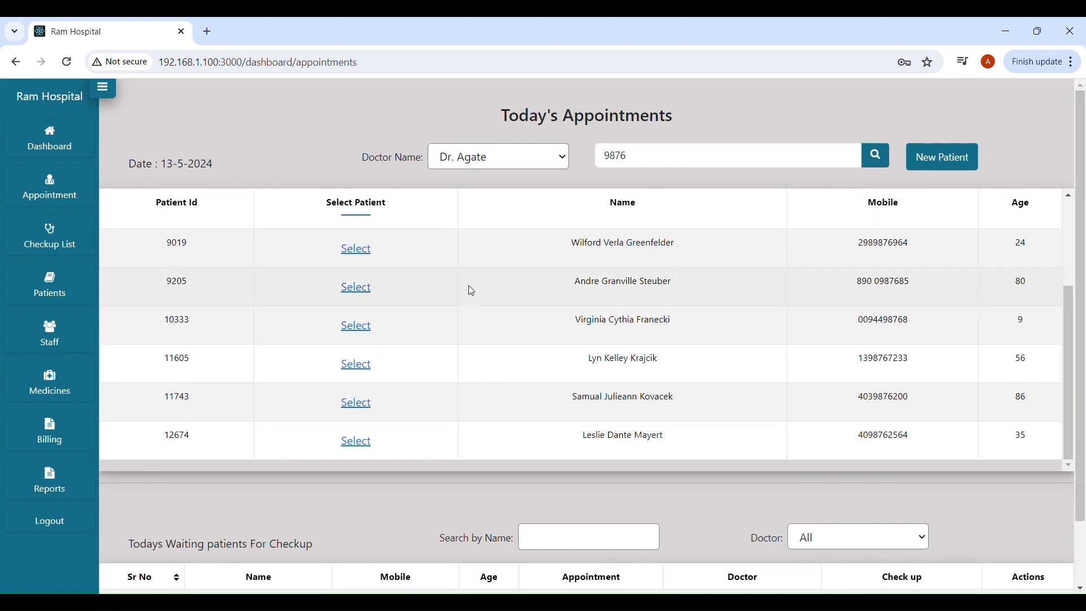
scroll(473, 291, "up", 3)
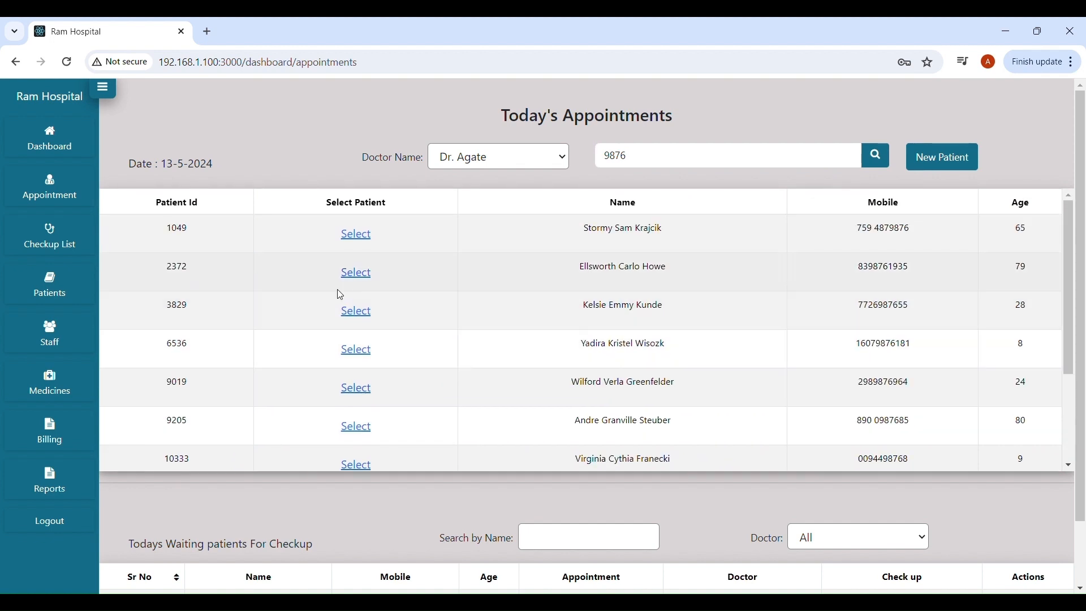
left_click(356, 275)
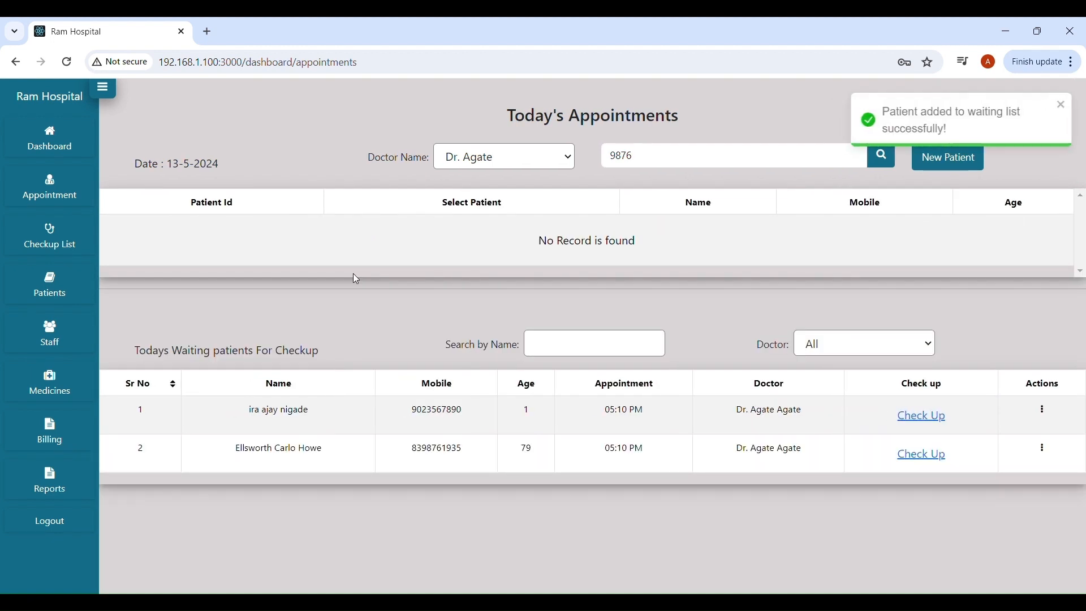
Replace the search with 768 and add the matching patient to the waiting list.
left_click_drag(686, 155, 587, 161)
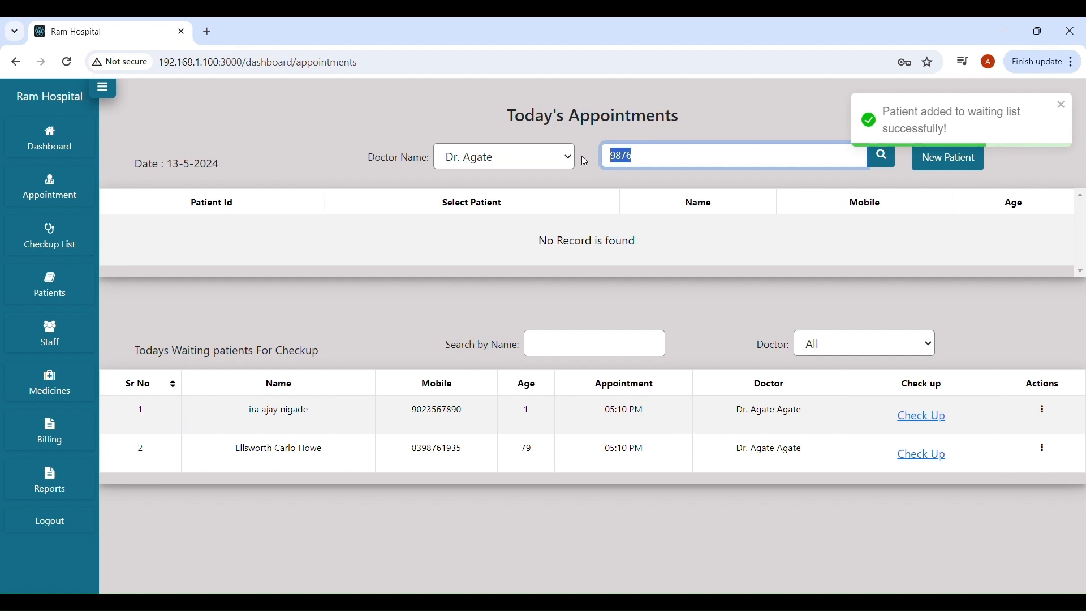
key("BackSpace")
type("768")
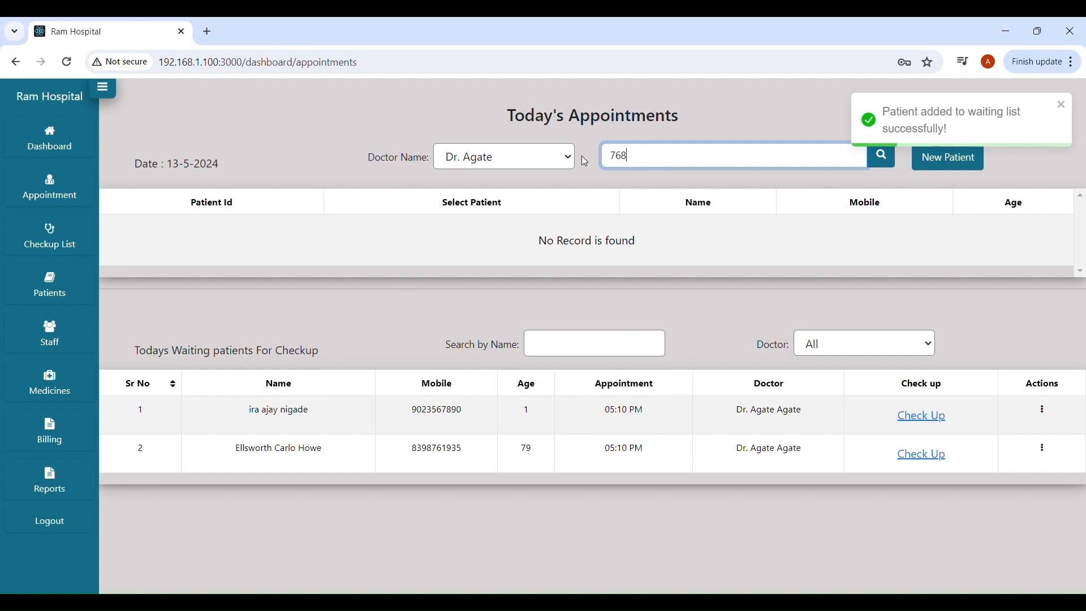
left_click(884, 155)
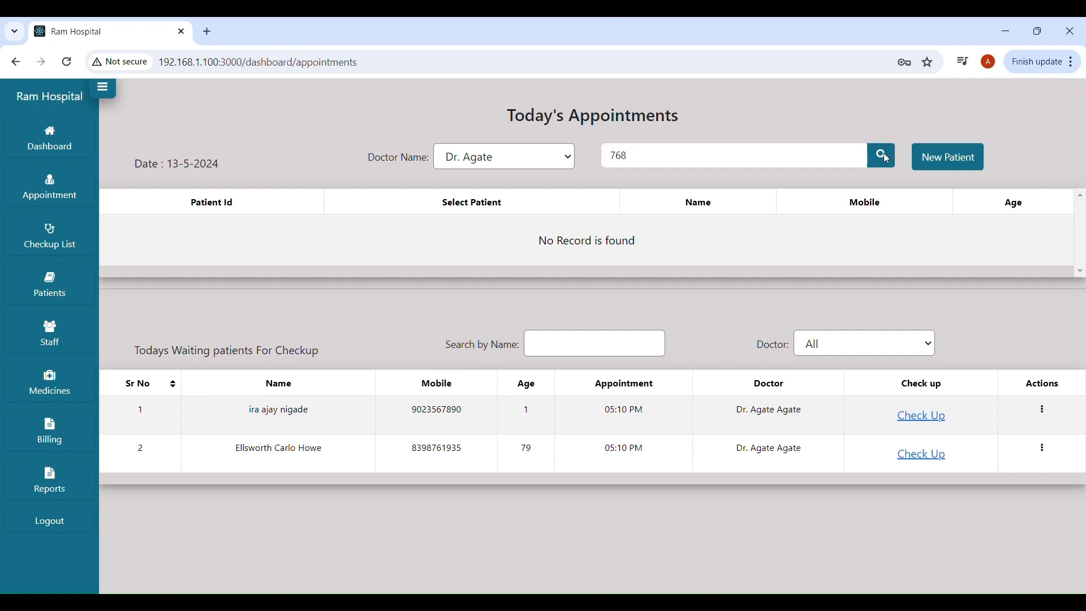
left_click(884, 157)
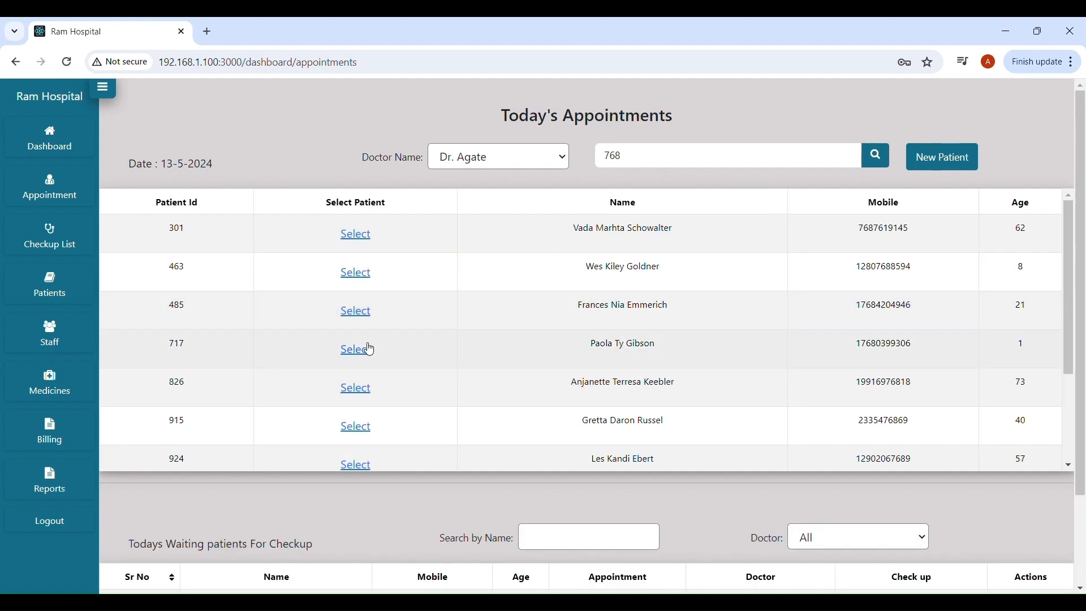
scroll(369, 347, "down", 3)
left_click(360, 326)
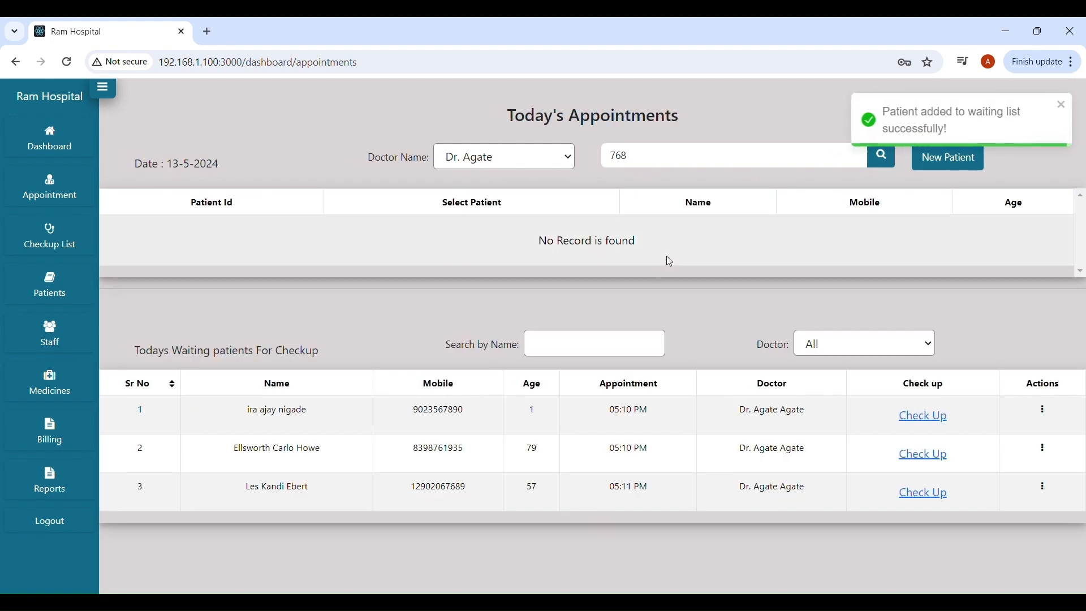
Run a name search and add the matching 33-year-old patient to the waiting list.
left_click_drag(669, 155, 590, 154)
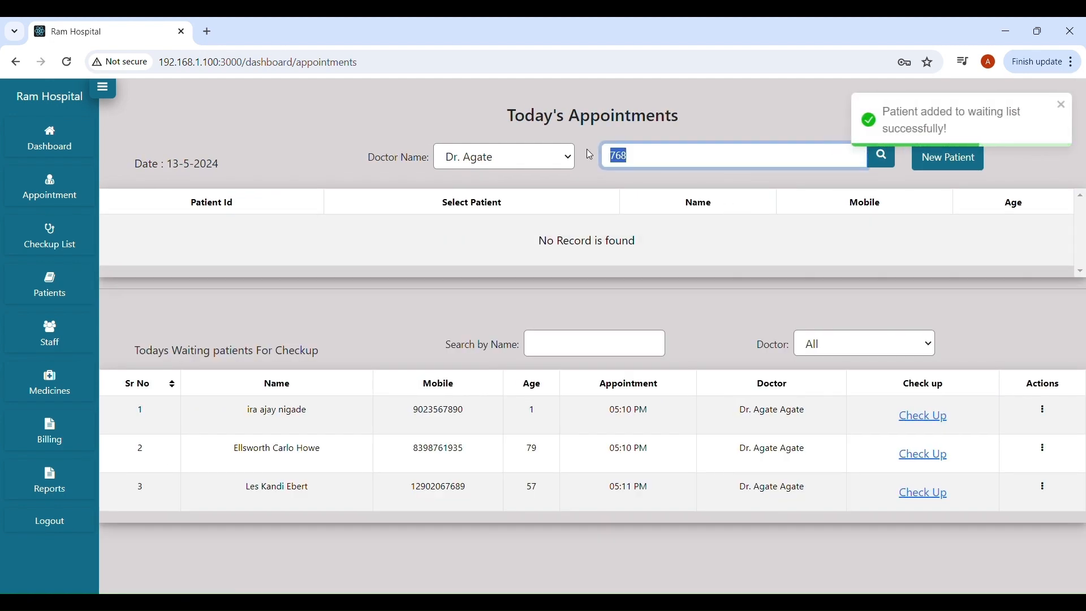
key("BackSpace")
type("jay")
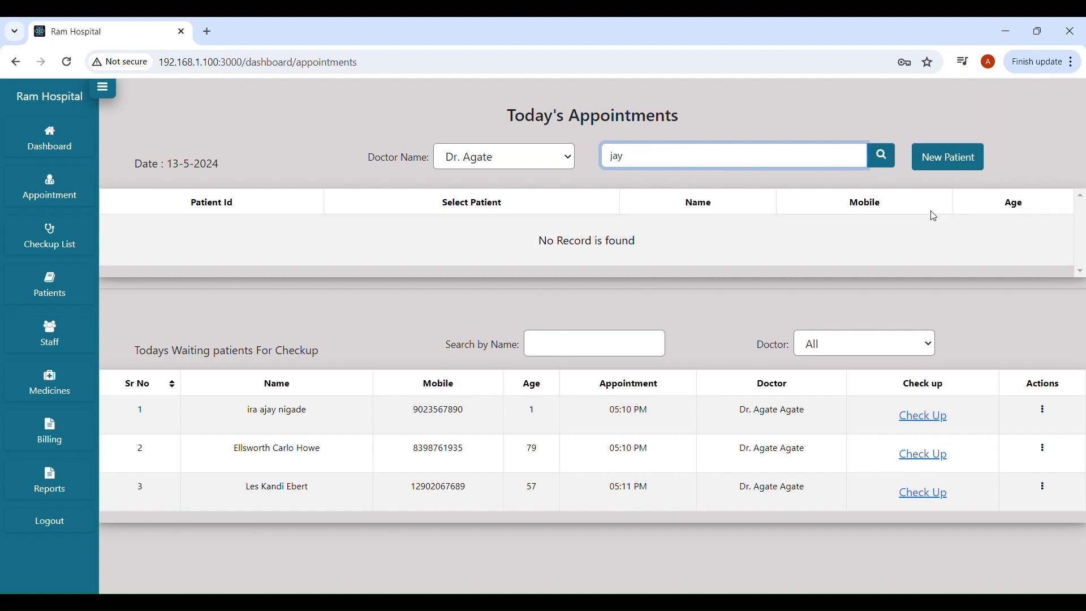
left_click(882, 156)
scroll(422, 371, "down", 3)
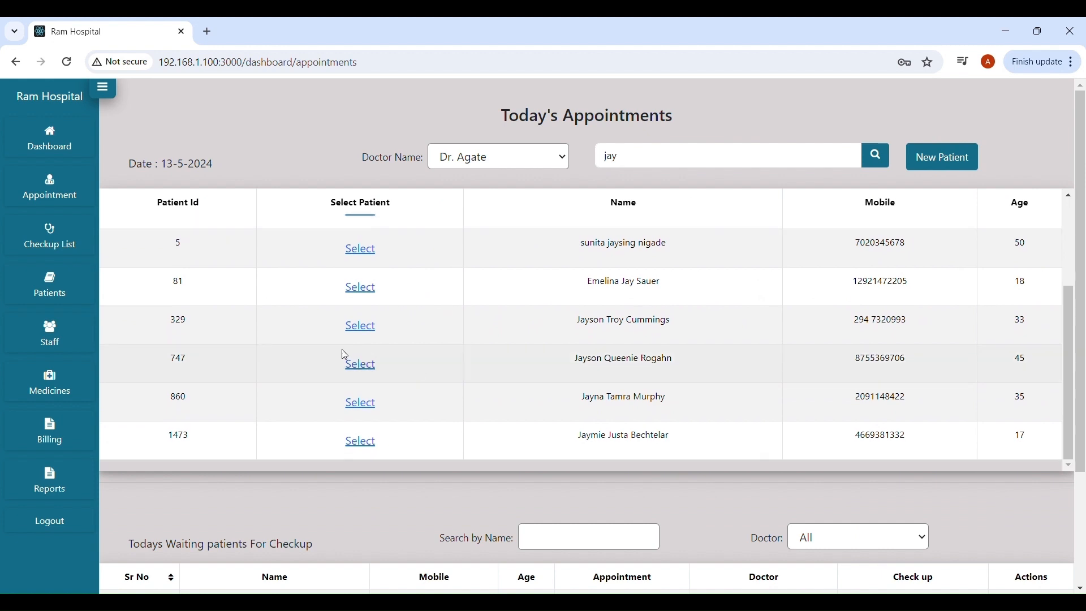
left_click(360, 329)
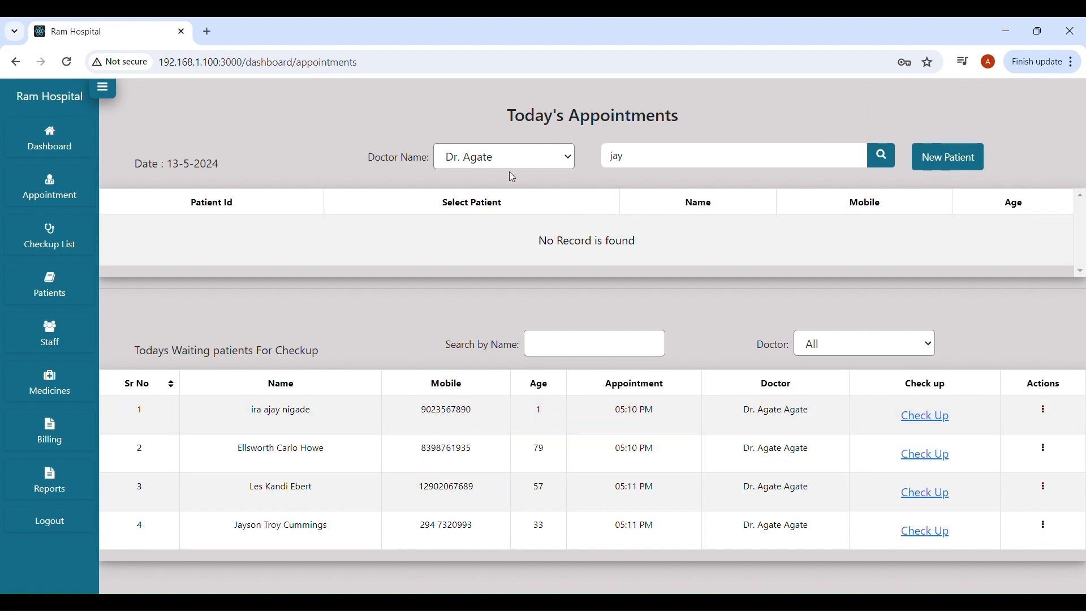
Switch to the second doctor, search 9854, and add the 2-year-old patient to the waiting list.
left_click(498, 198)
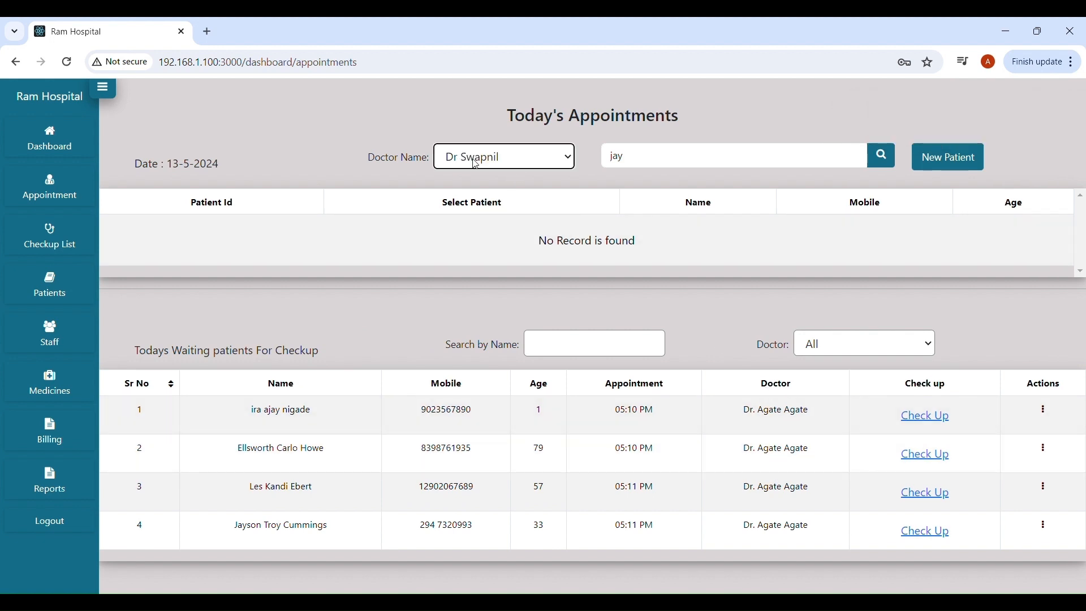
left_click_drag(660, 159, 562, 152)
type("9854")
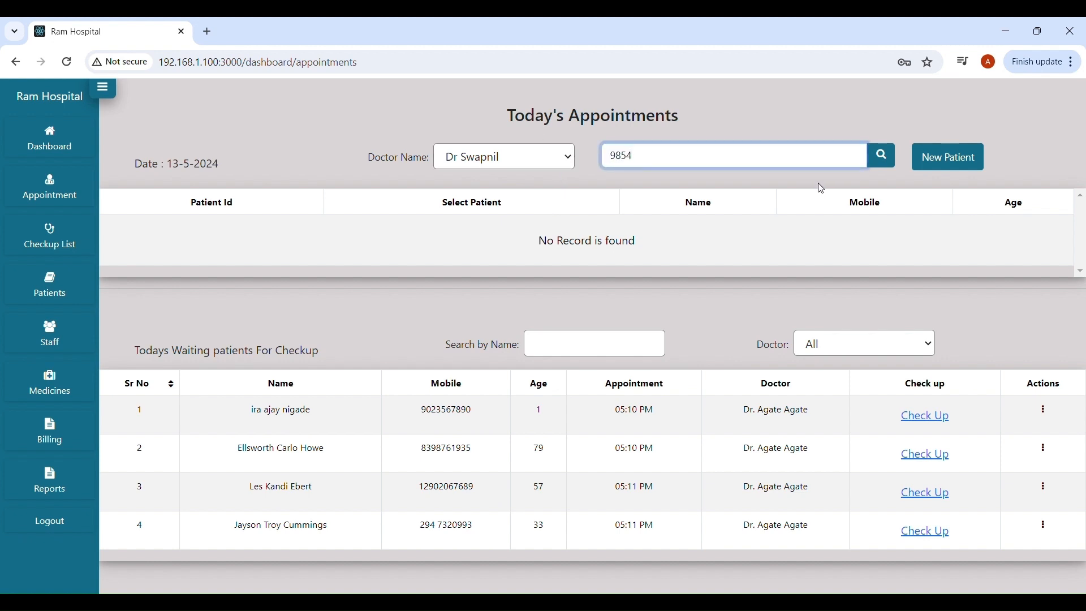
left_click(876, 155)
scroll(376, 348, "down", 3)
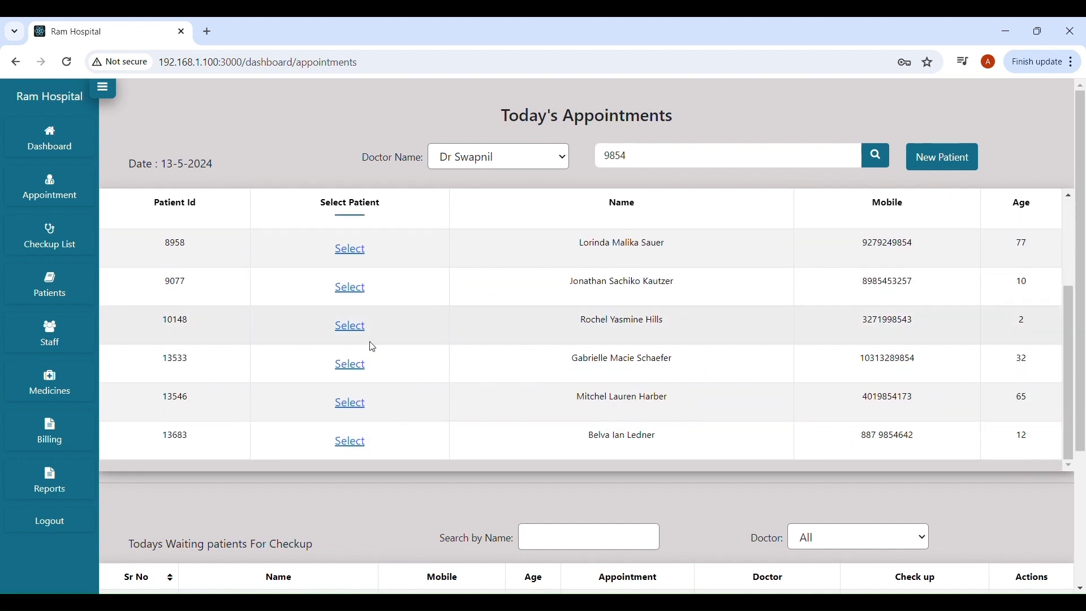
left_click(349, 325)
scroll(448, 344, "down", 1)
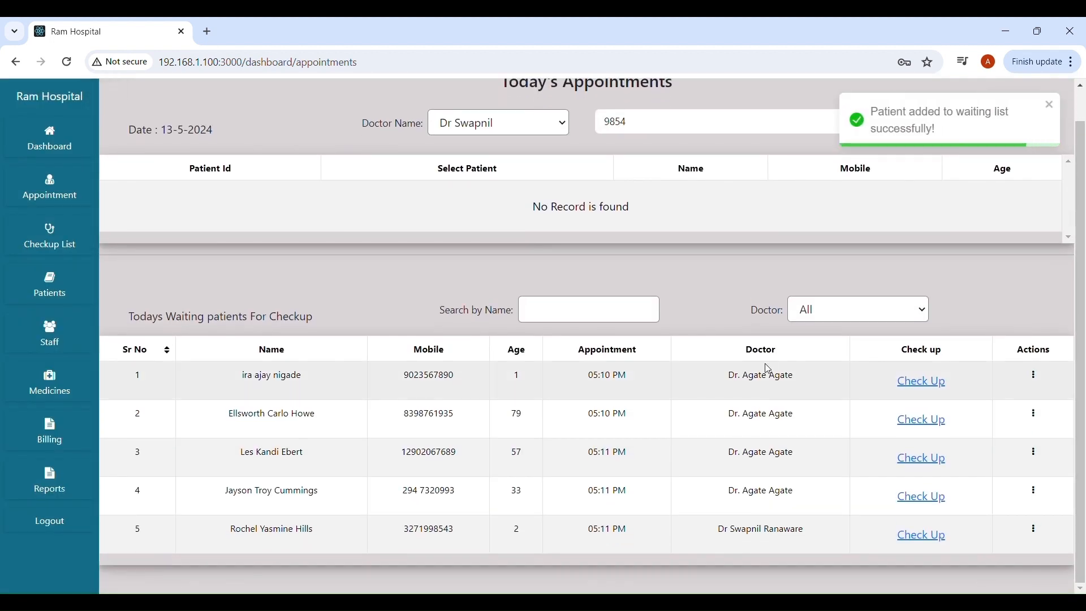
scroll(625, 320, "up", 1)
scroll(622, 333, "down", 1)
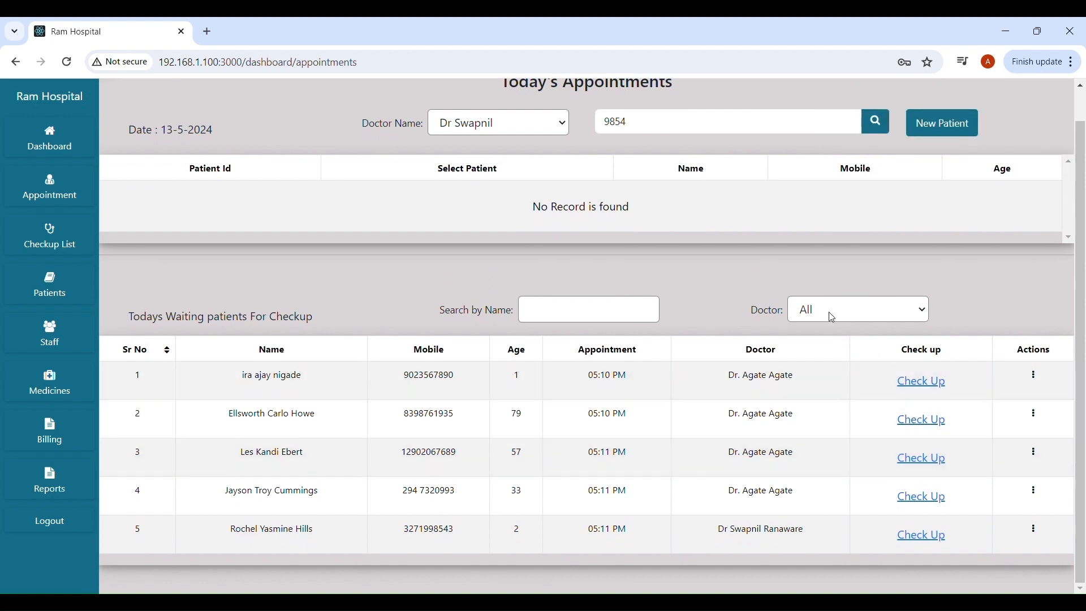
left_click(832, 347)
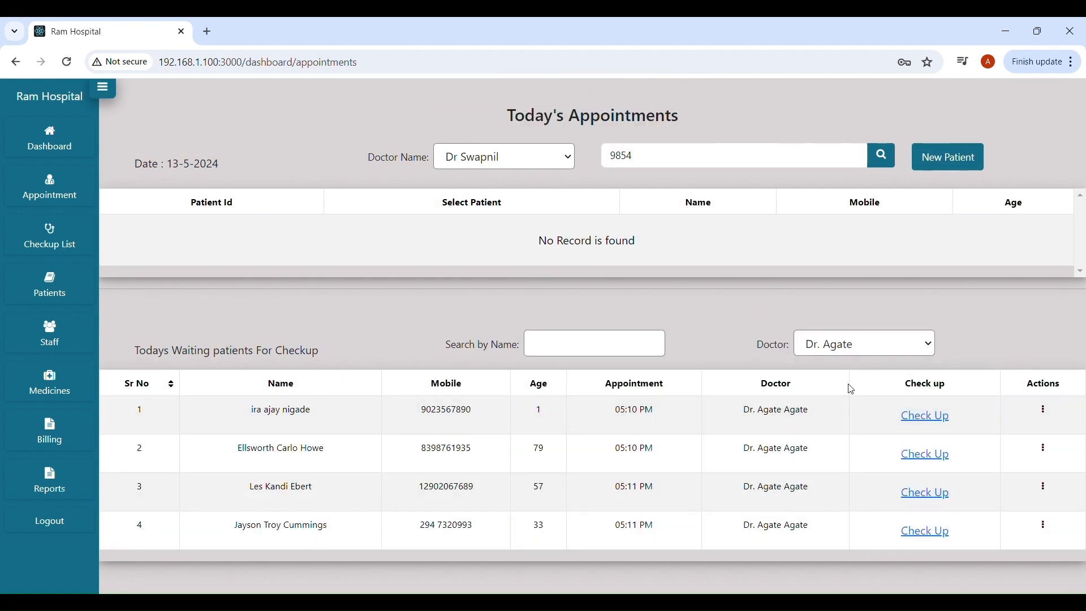
left_click(850, 401)
left_click(841, 346)
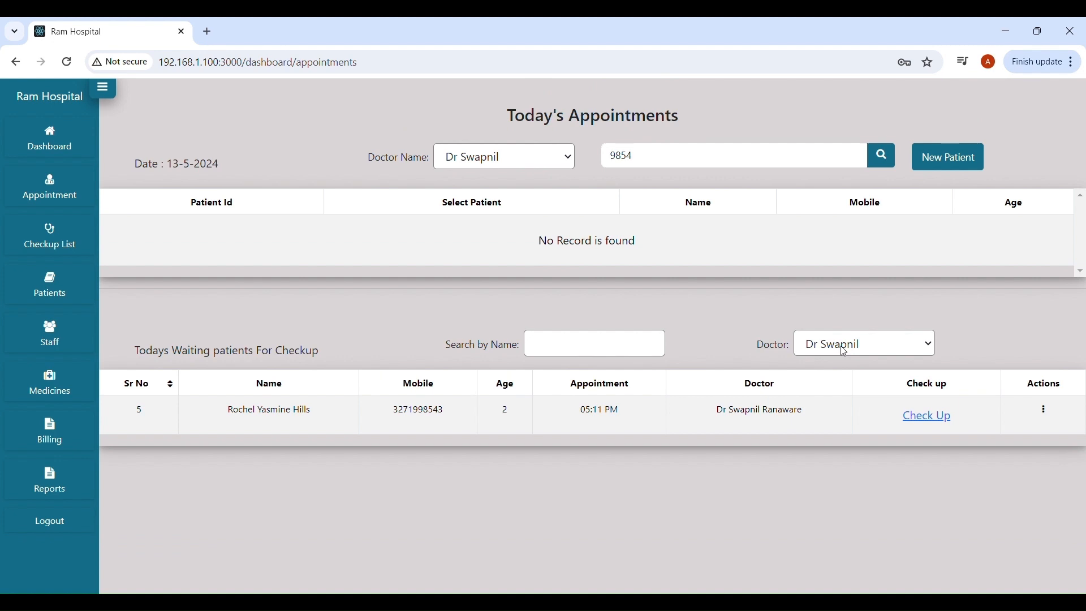
left_click(828, 363)
left_click(725, 317)
scroll(745, 403, "down", 1)
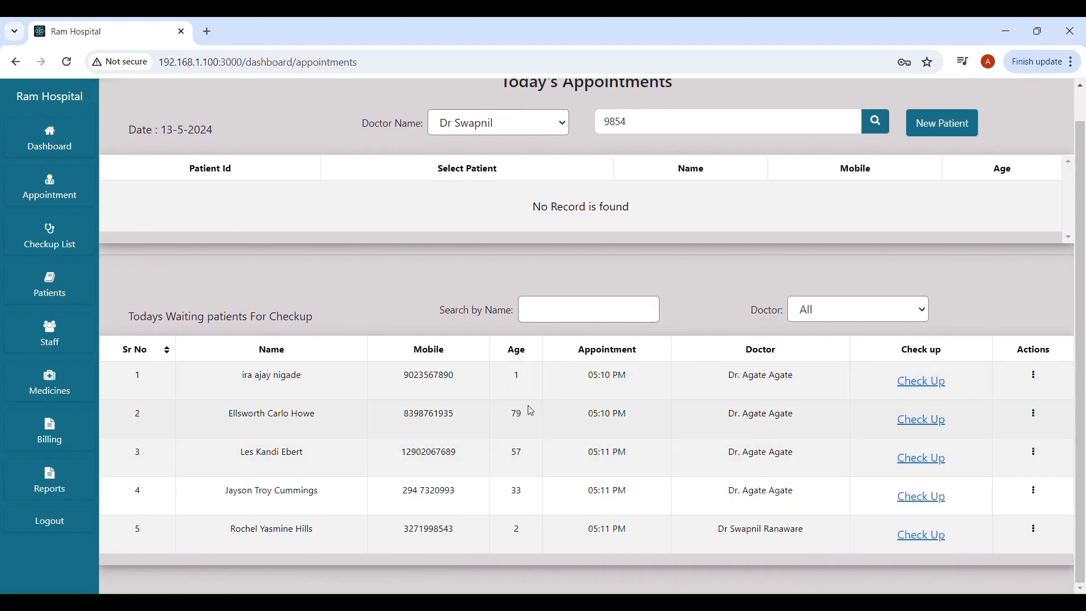
scroll(526, 414, "up", 1)
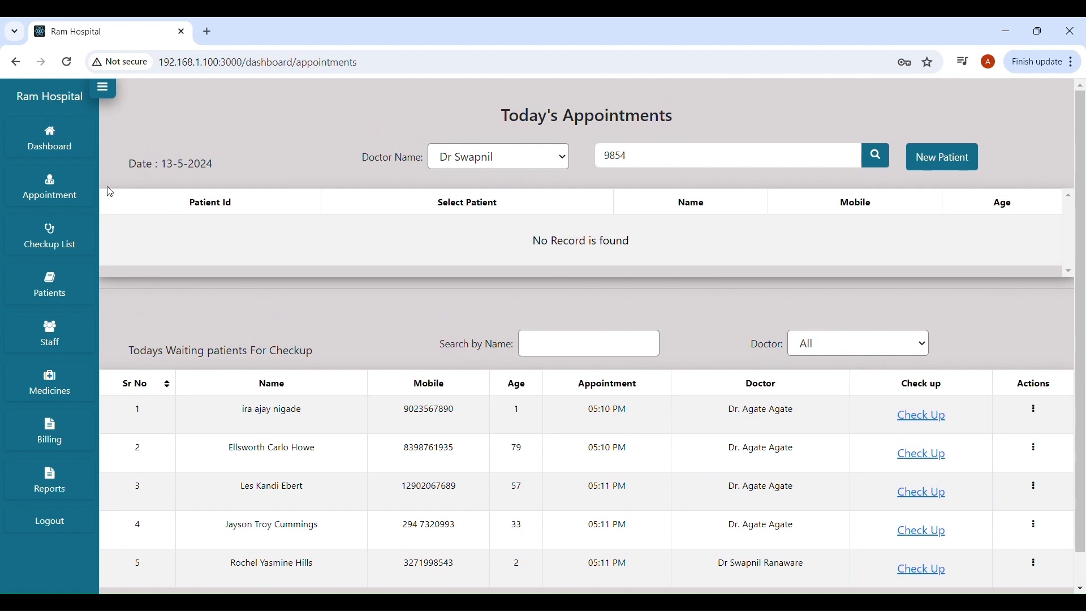
left_click(58, 146)
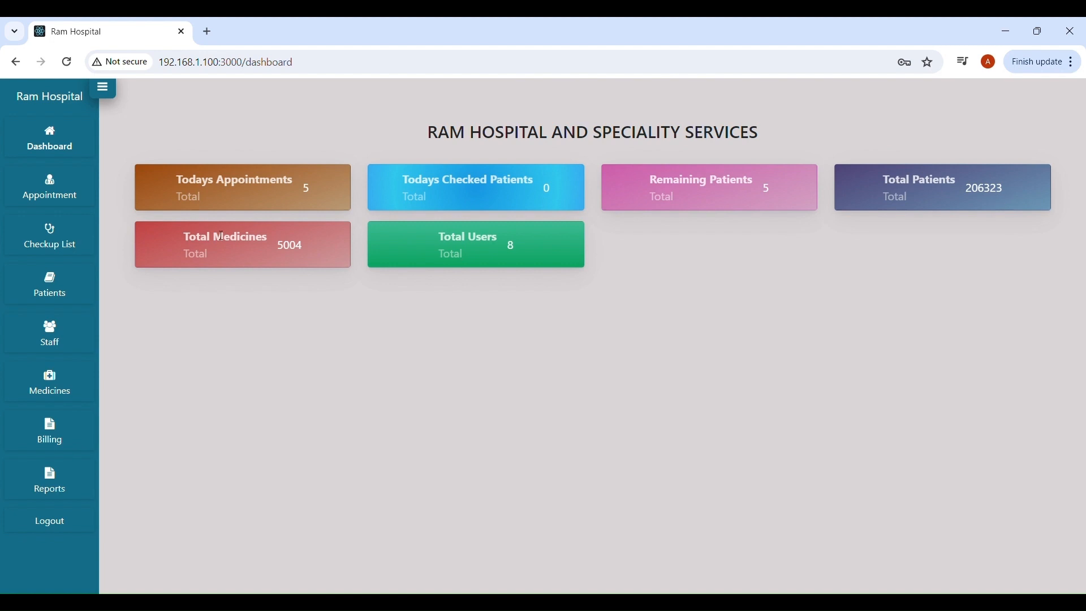
left_click(66, 196)
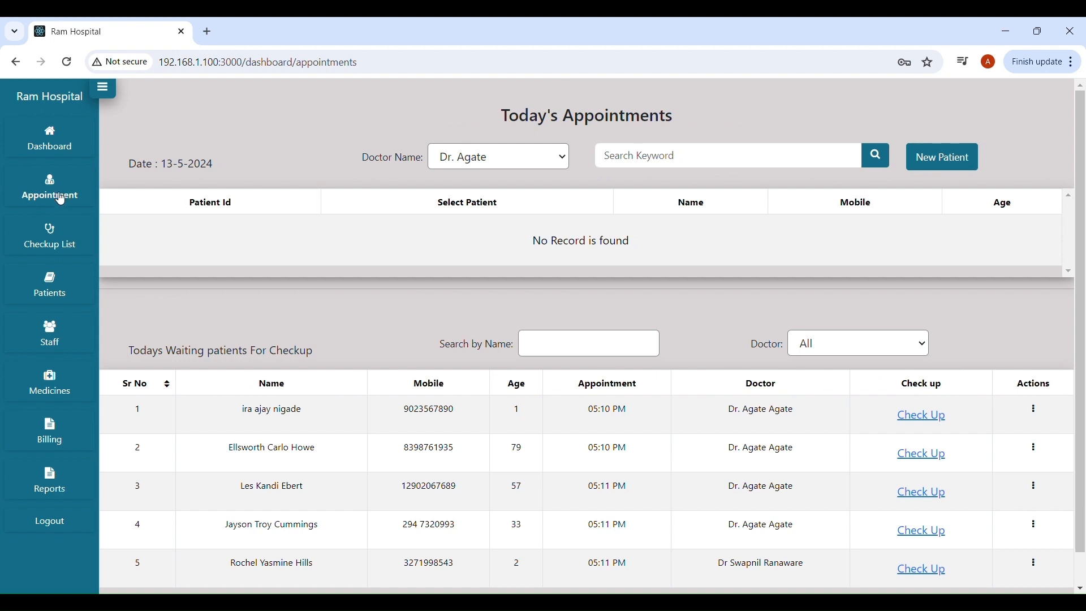
scroll(157, 295, "down", 1)
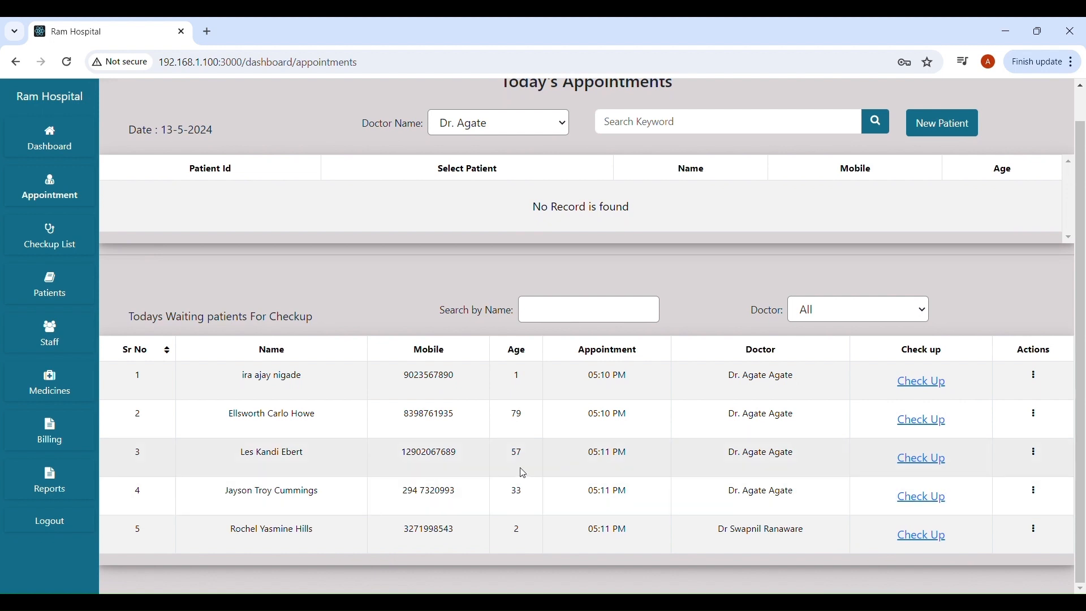
Save the third patient's vitals: weight 56, BP 88/95, pulse 120, temperature 99, SpO2 97.
left_click(925, 461)
left_click(340, 227)
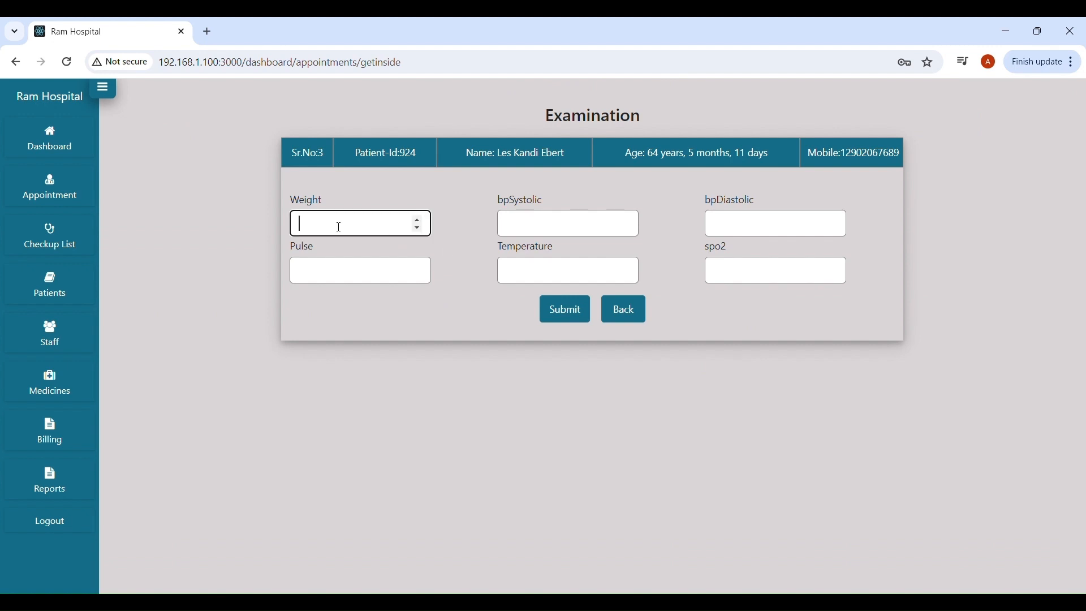
type("56")
left_click(539, 232)
type("88")
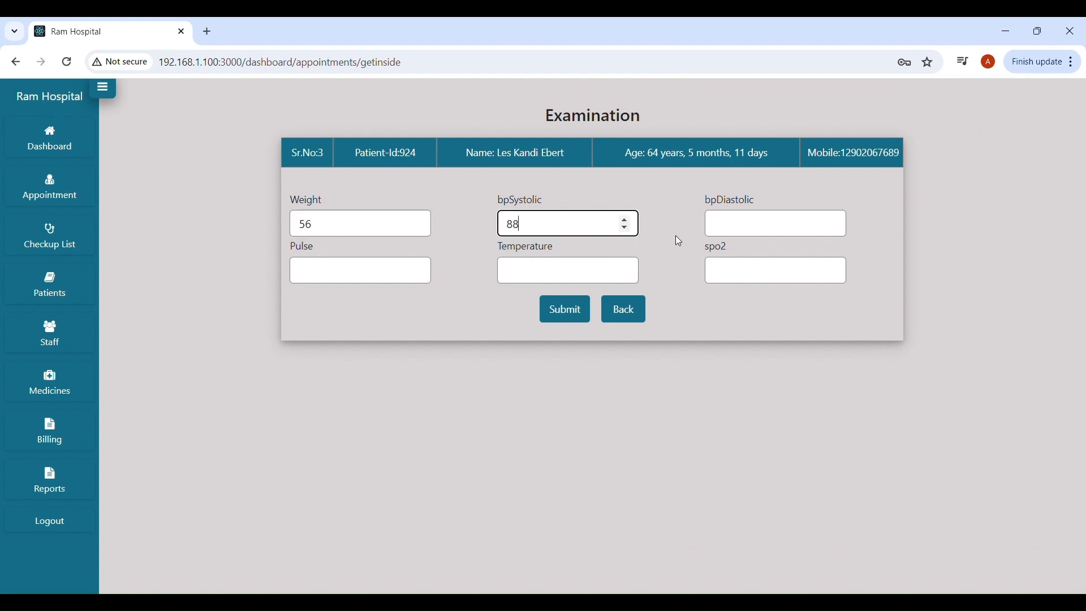
left_click(744, 232)
type("95")
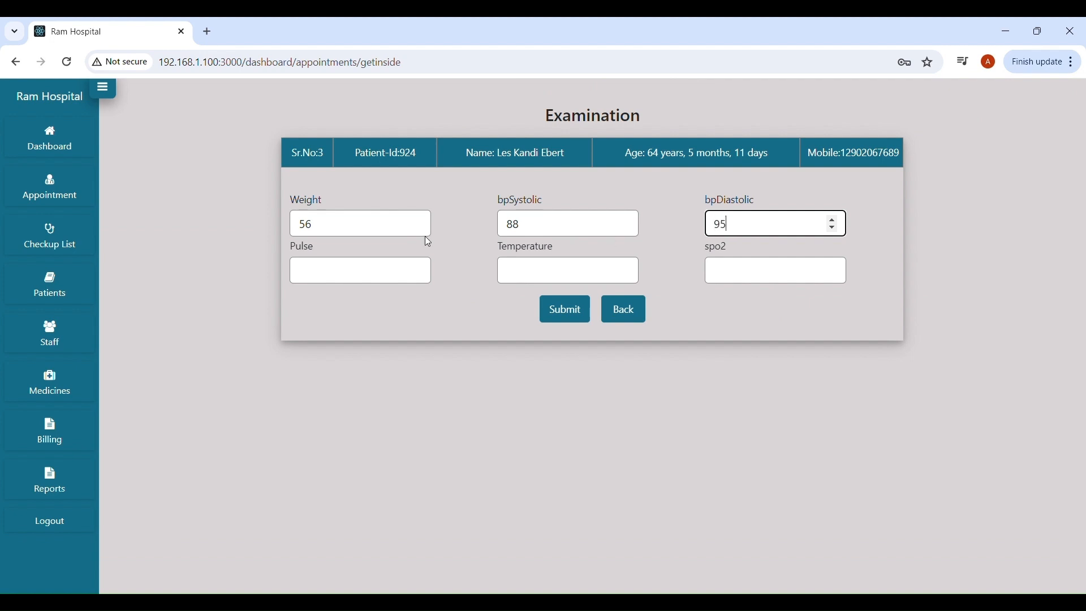
left_click(331, 275)
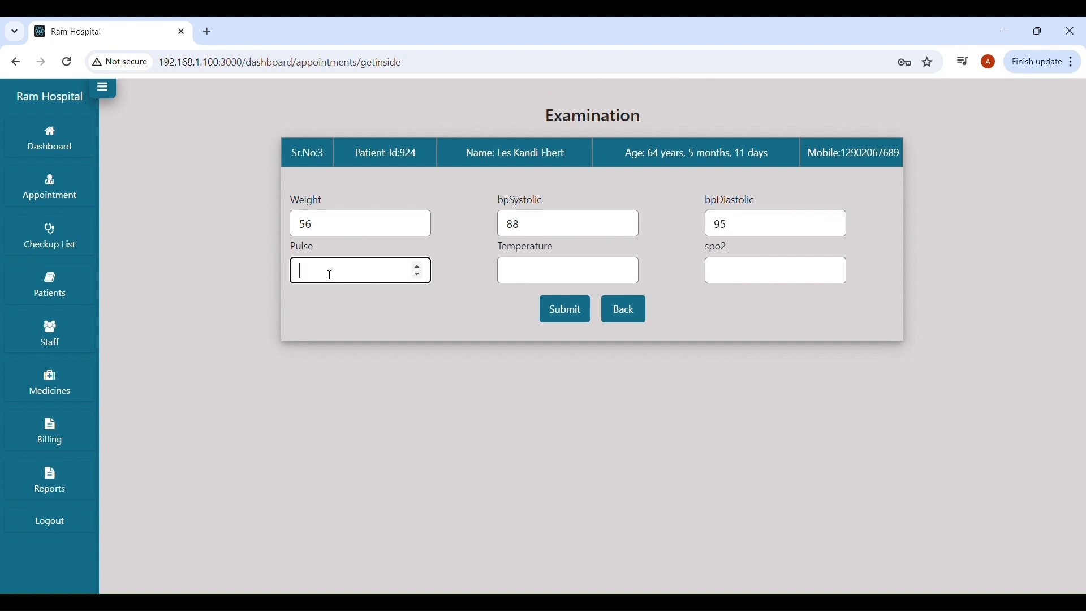
type("120")
left_click(550, 281)
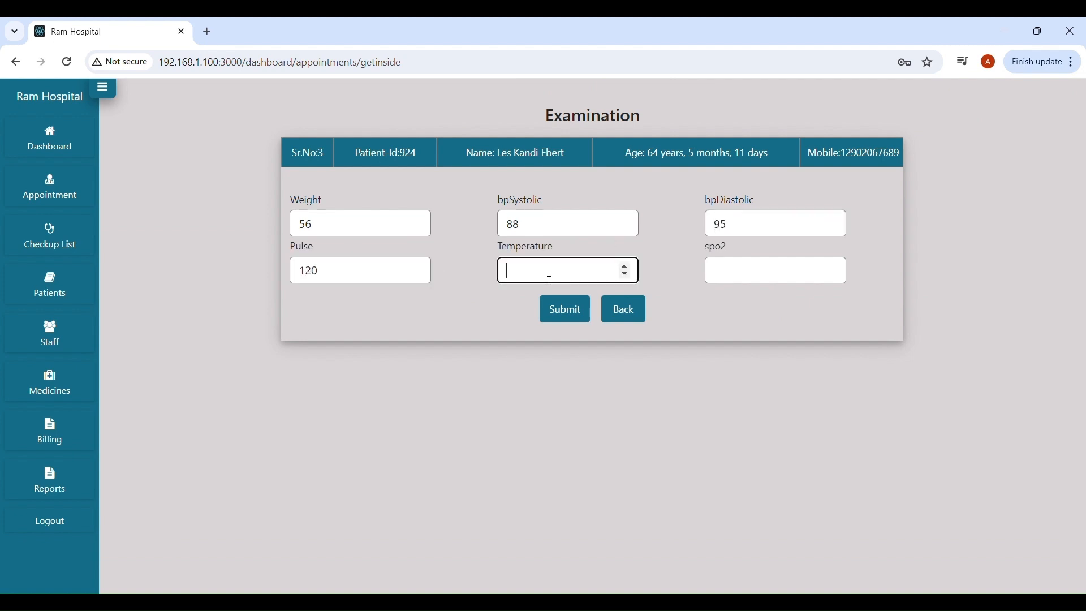
type("99")
left_click(754, 276)
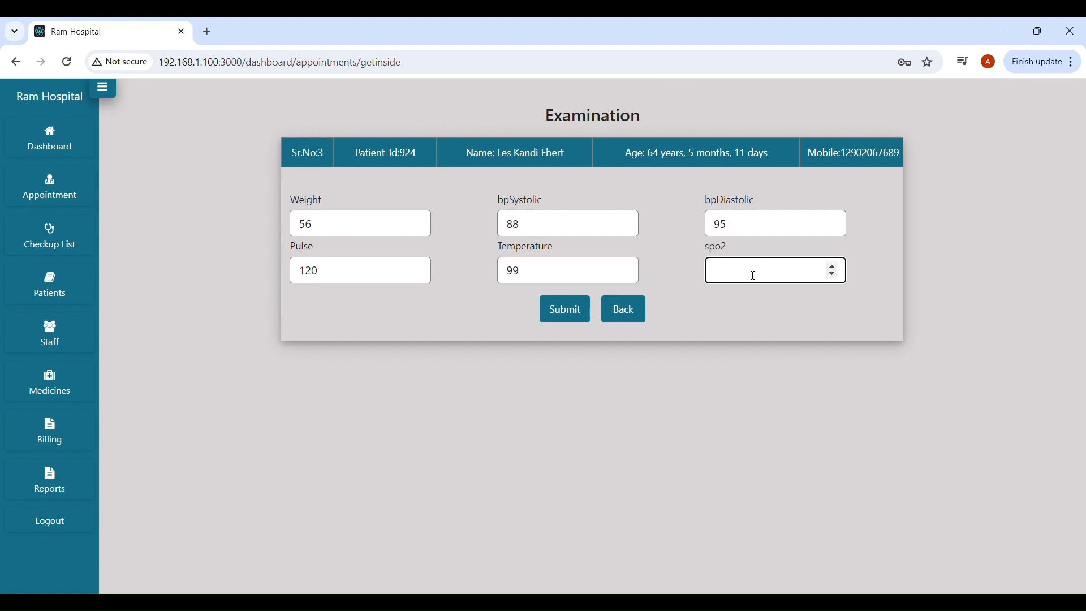
type("97")
left_click(565, 308)
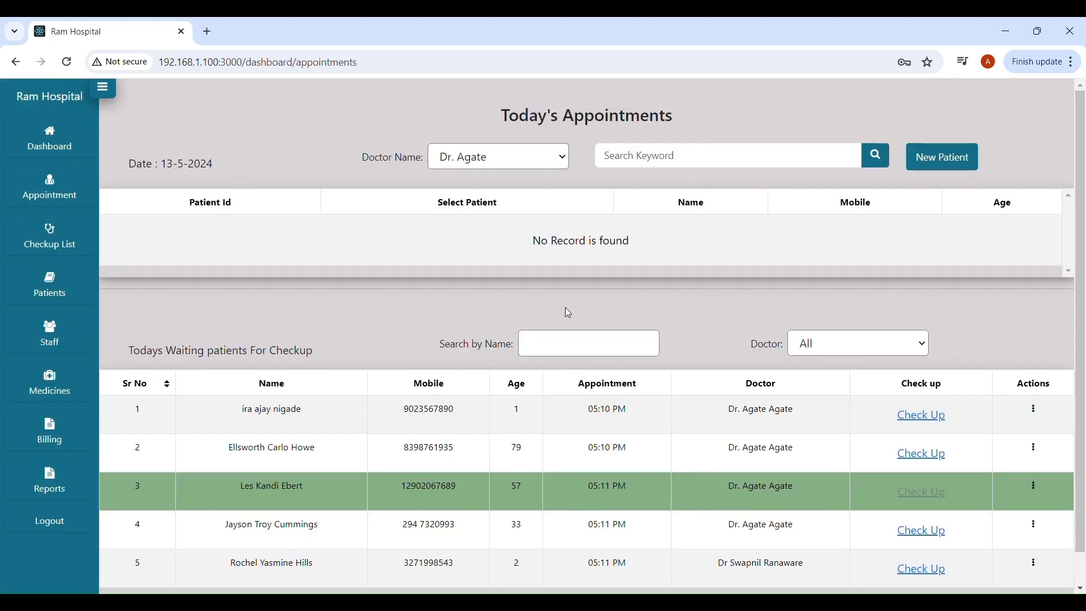
Reopen today's checkup list and refresh it to show the recorded vitals (56, 88/95, 99, 120).
scroll(403, 385, "down", 1)
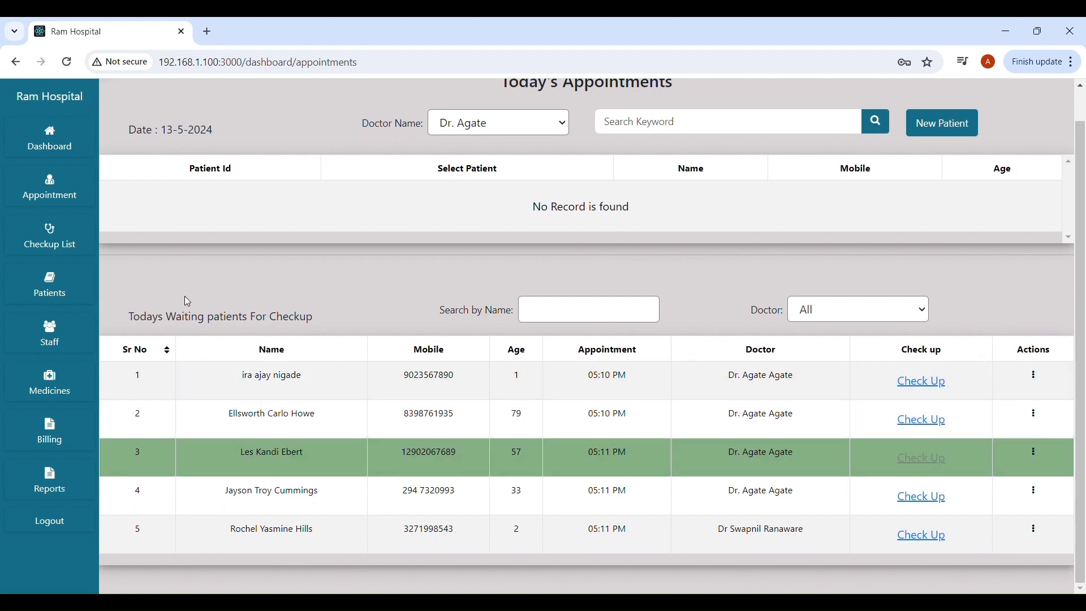
left_click(49, 241)
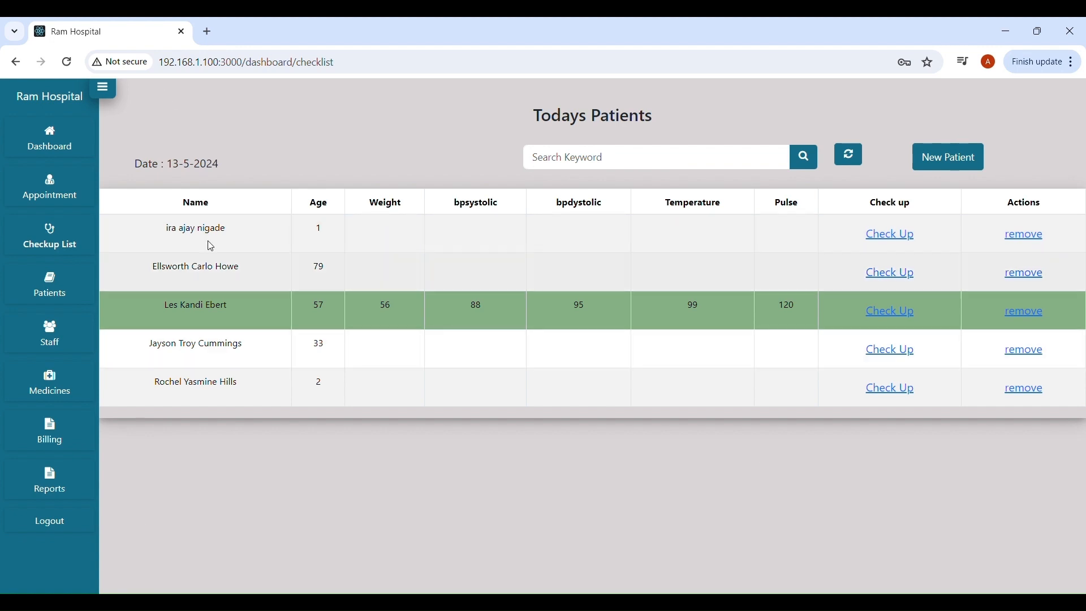
left_click(59, 198)
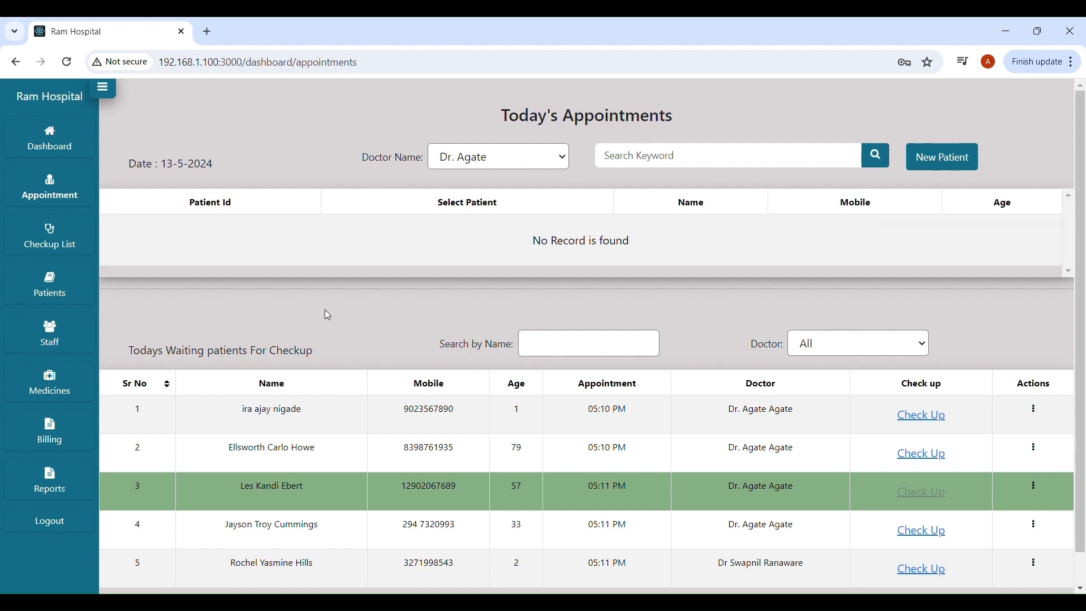
left_click(49, 242)
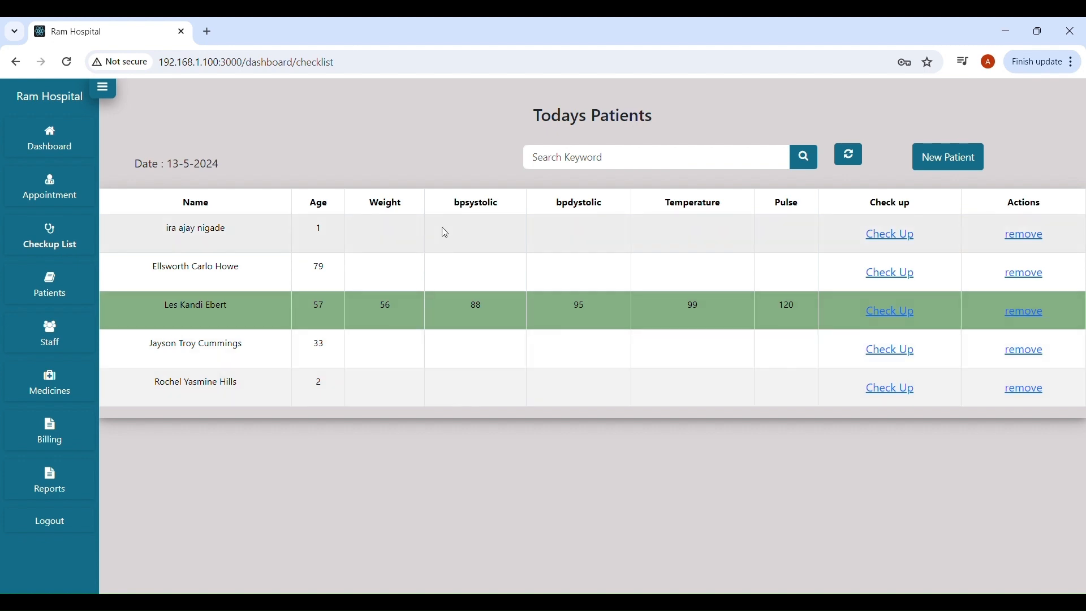
left_click(850, 161)
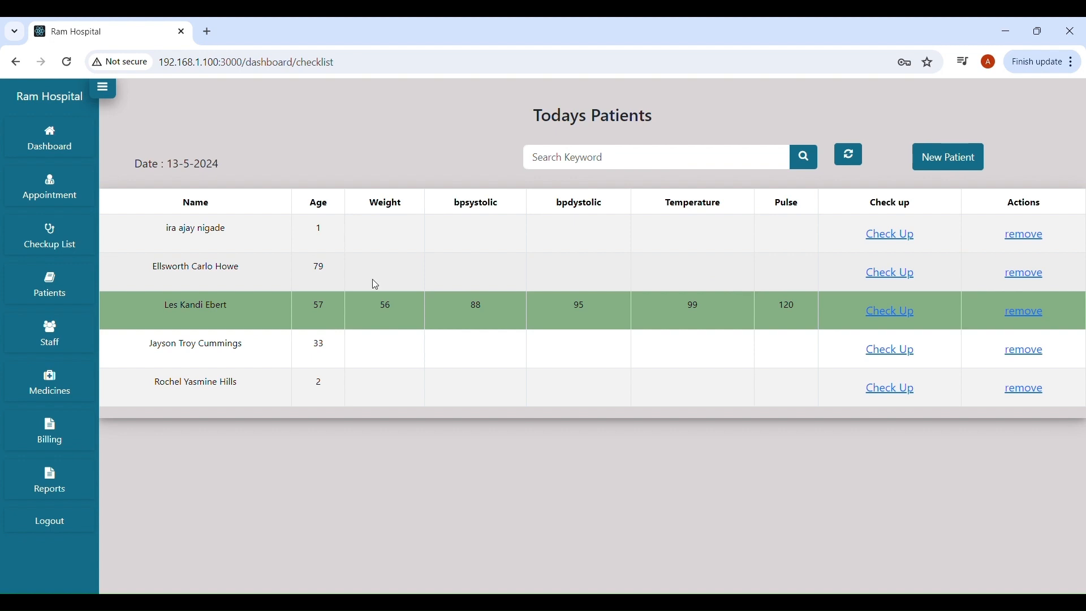
Open the third patient's checkup form and briefly view a past visit's medical history.
left_click(891, 312)
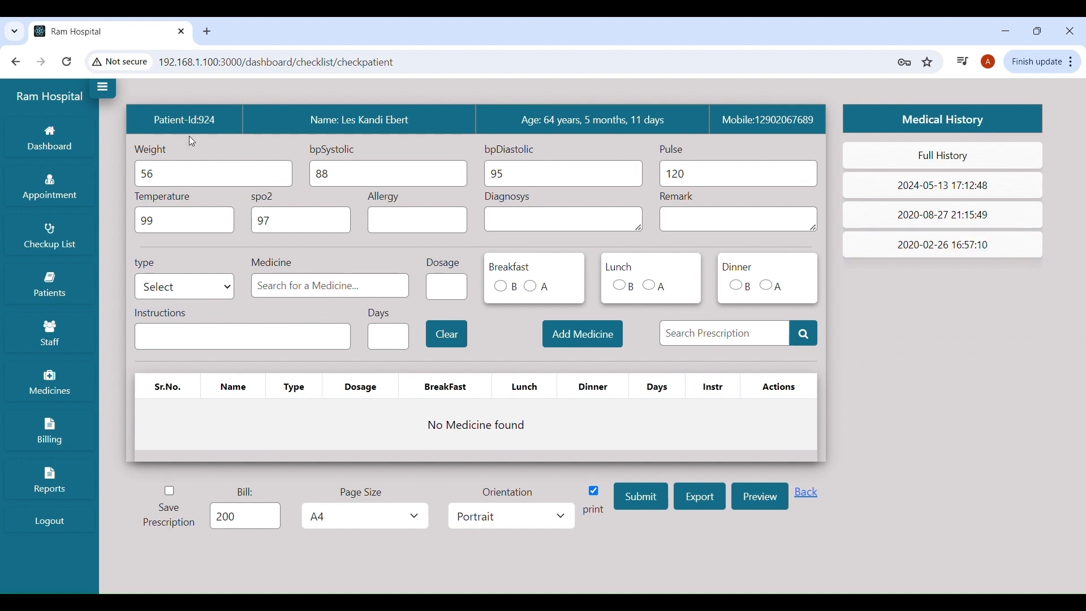
mouse_move(544, 120)
left_mouse_down()
mouse_move(671, 123)
mouse_move(552, 126)
left_mouse_up()
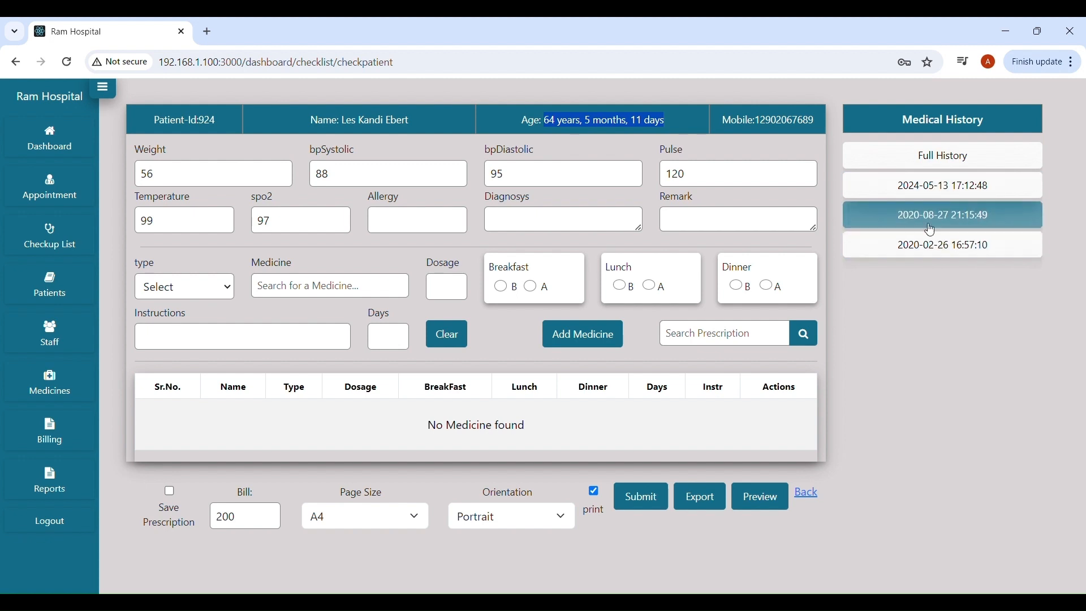
left_click(928, 187)
left_click(904, 127)
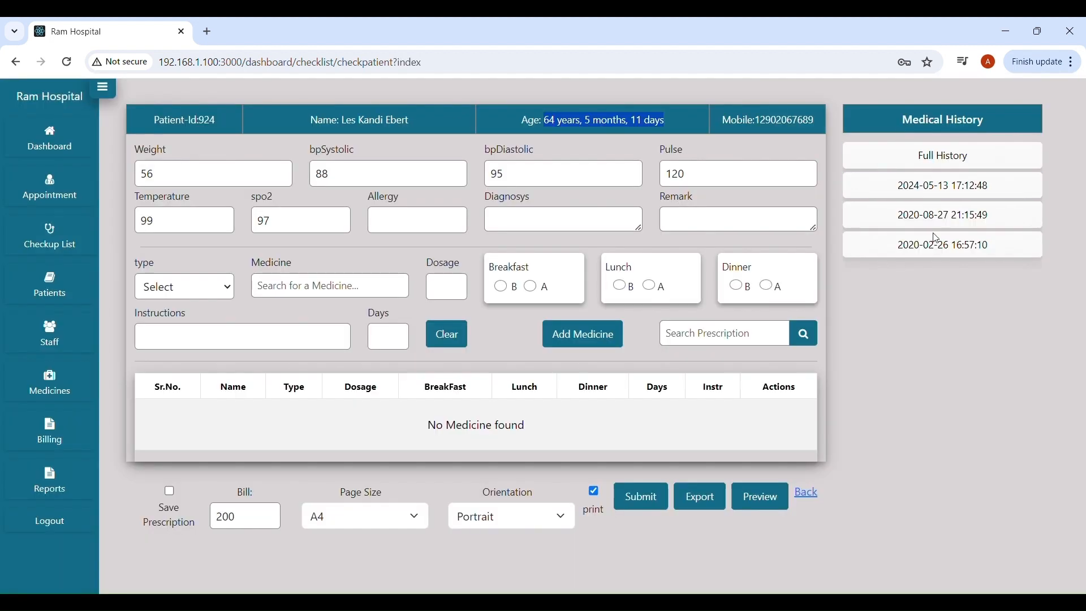
Review the medical history of the 2020-02-26 visit.
left_click(984, 244)
scroll(601, 331, "down", 3)
scroll(601, 332, "down", 2)
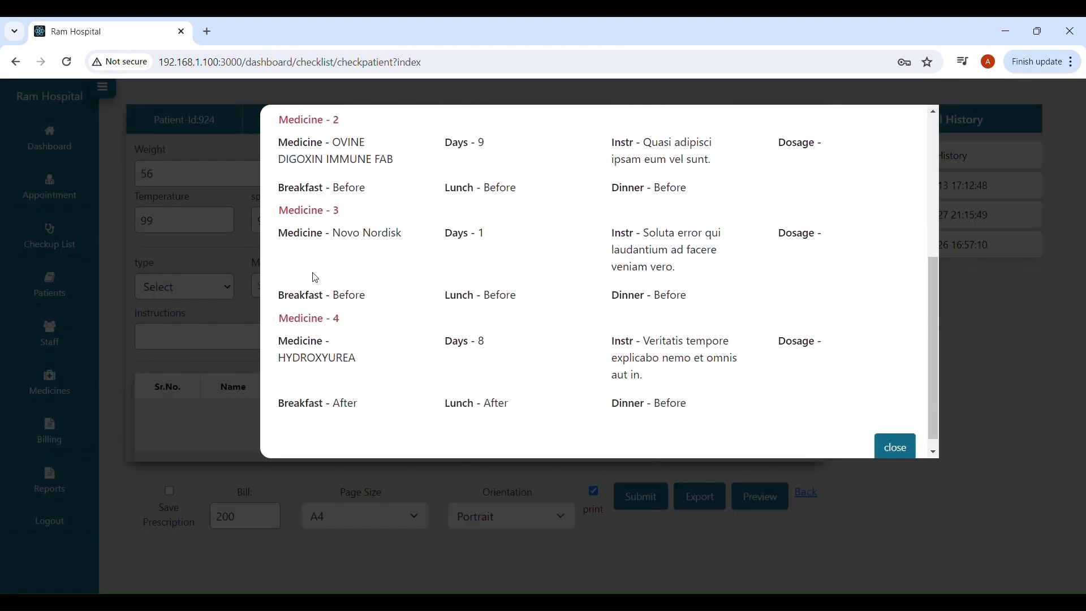
scroll(638, 347, "up", 5)
left_click(894, 128)
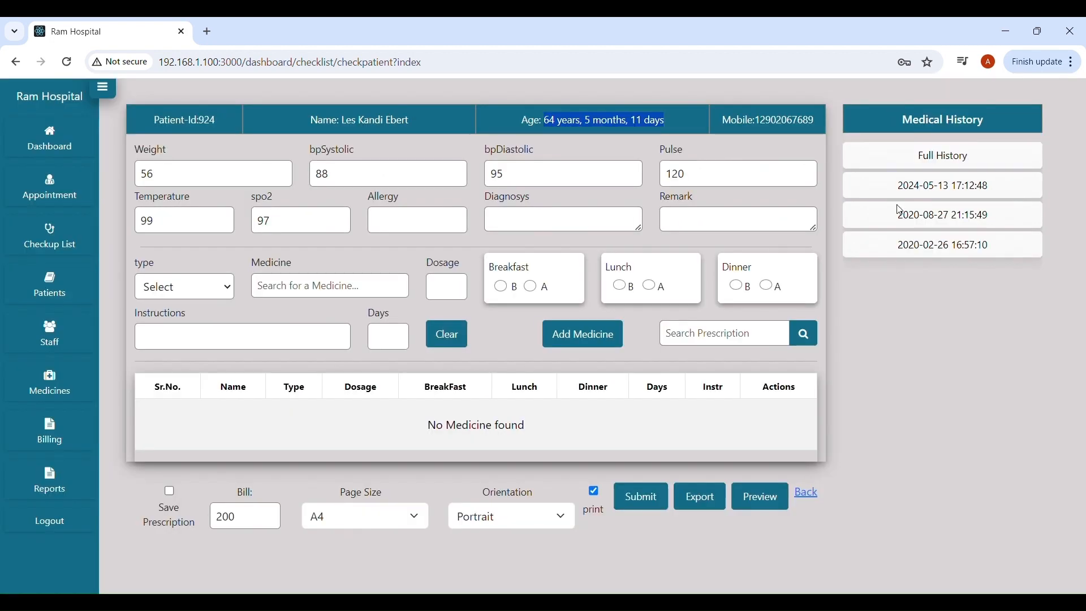
Review the patient's full medical history covering the 2020-08-27 and 2020-02-26 visits.
left_click(925, 165)
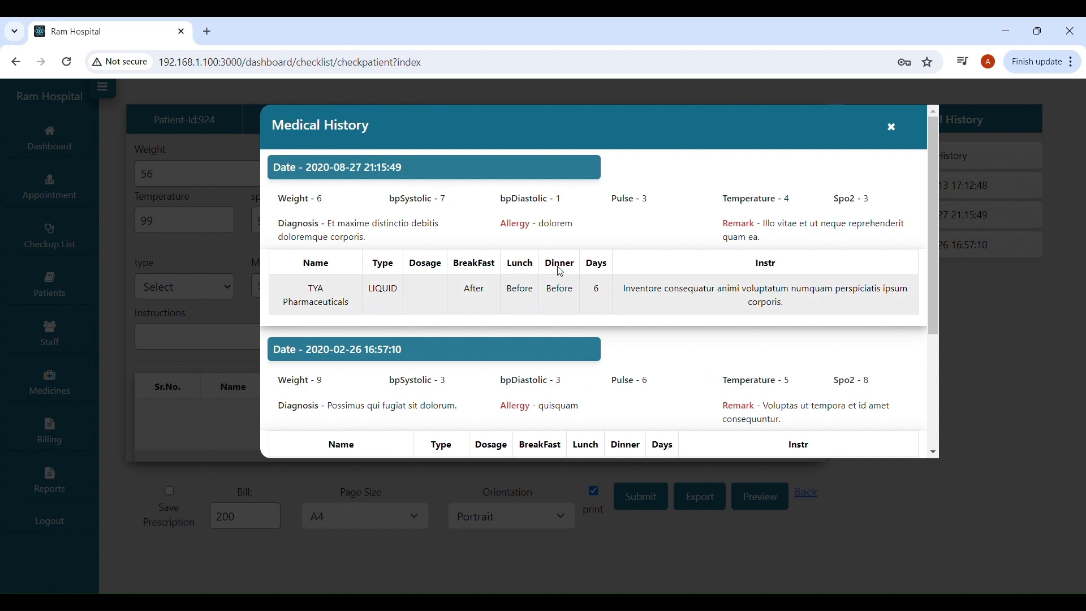
scroll(481, 258, "down", 3)
scroll(486, 260, "up", 3)
scroll(485, 259, "down", 3)
scroll(485, 259, "up", 3)
scroll(486, 259, "up", 2)
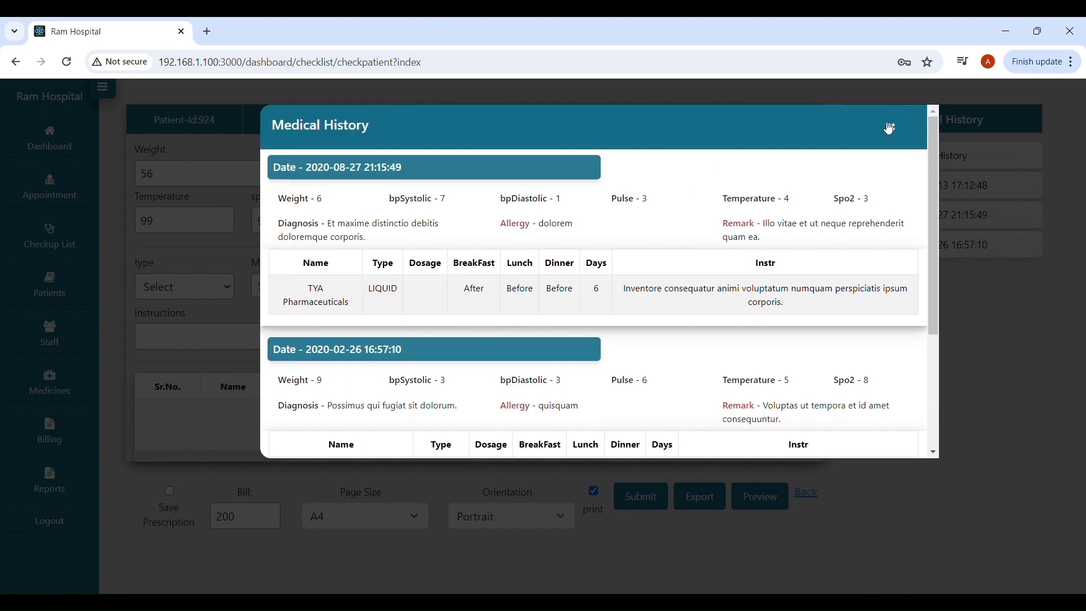
left_click(892, 126)
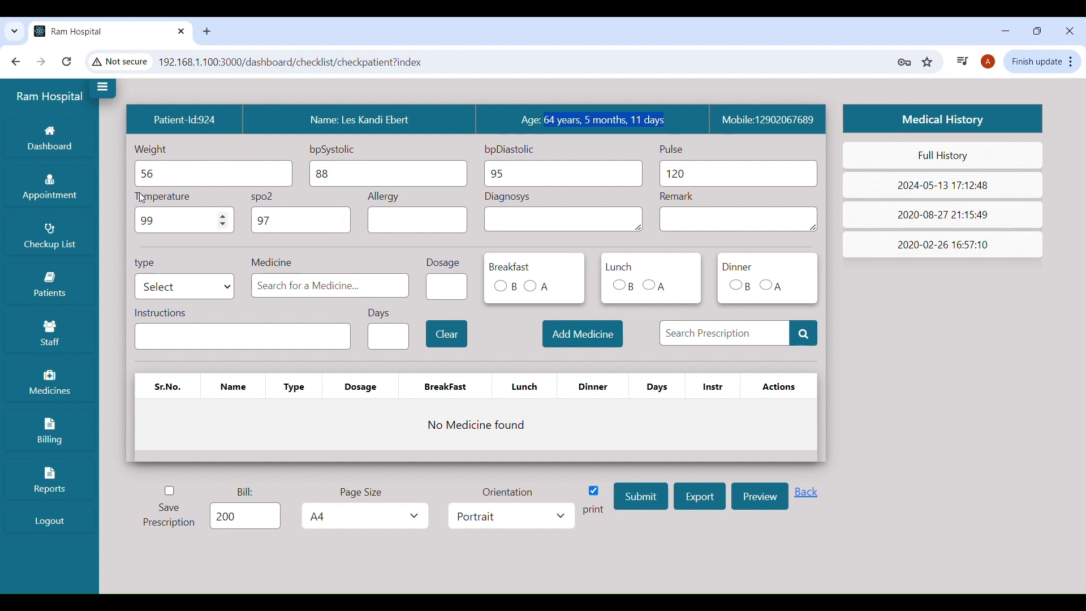
Enter diagnosis 'fever' and remark 'Take Rest', then check saved prescriptions without choosing one.
left_click(545, 223)
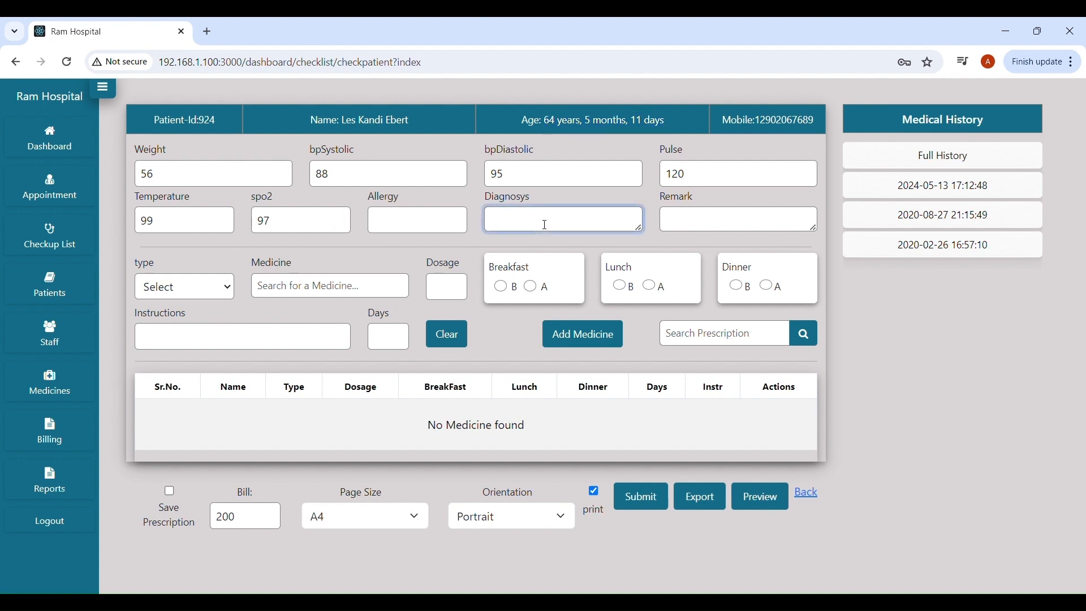
type("feve")
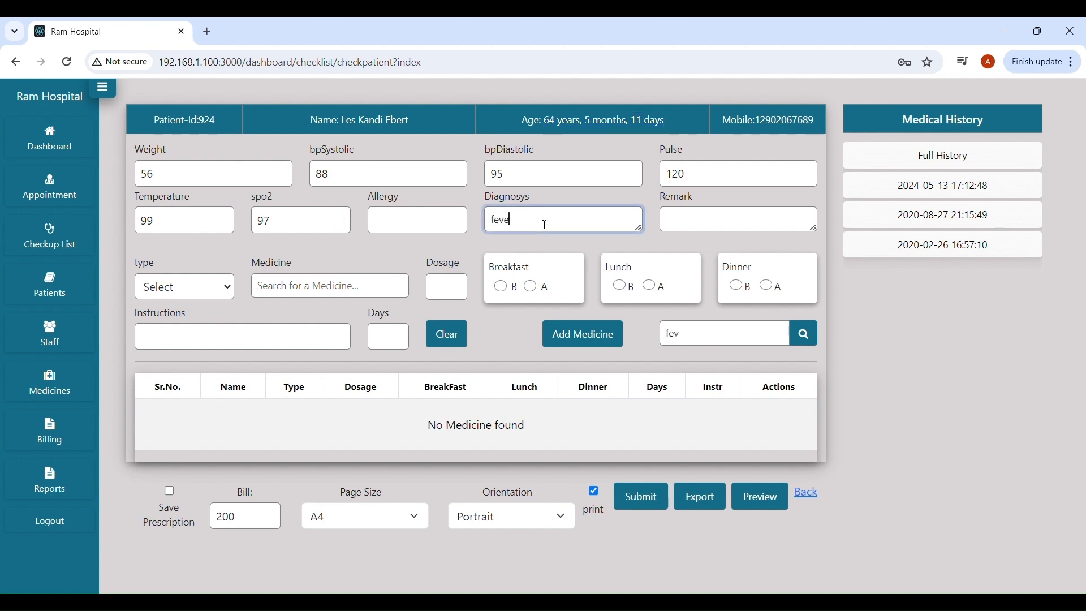
type("r")
left_click(699, 224)
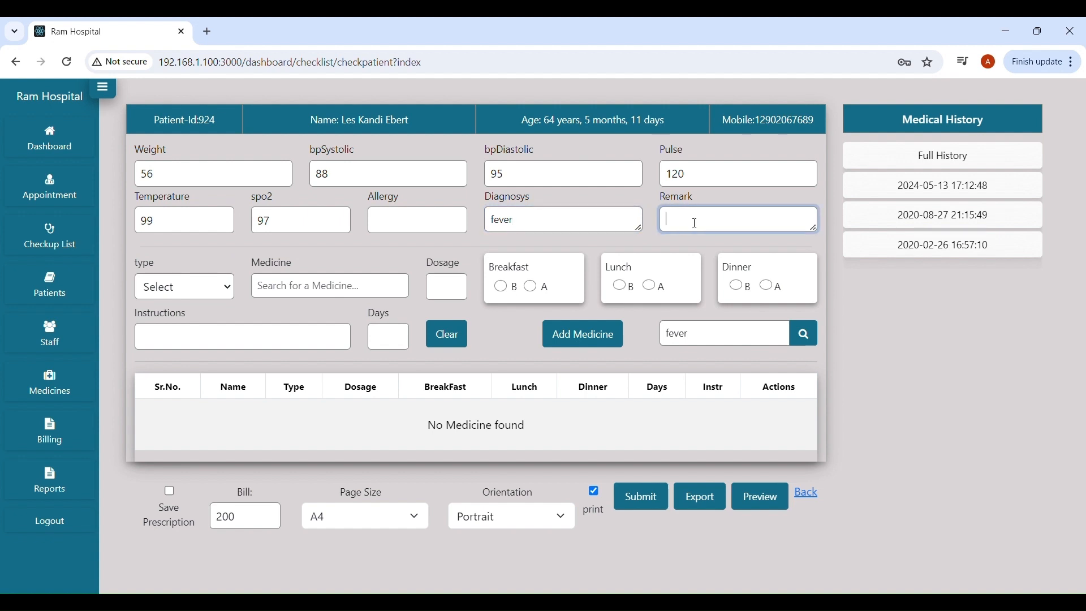
type("Take Rest")
left_click(809, 338)
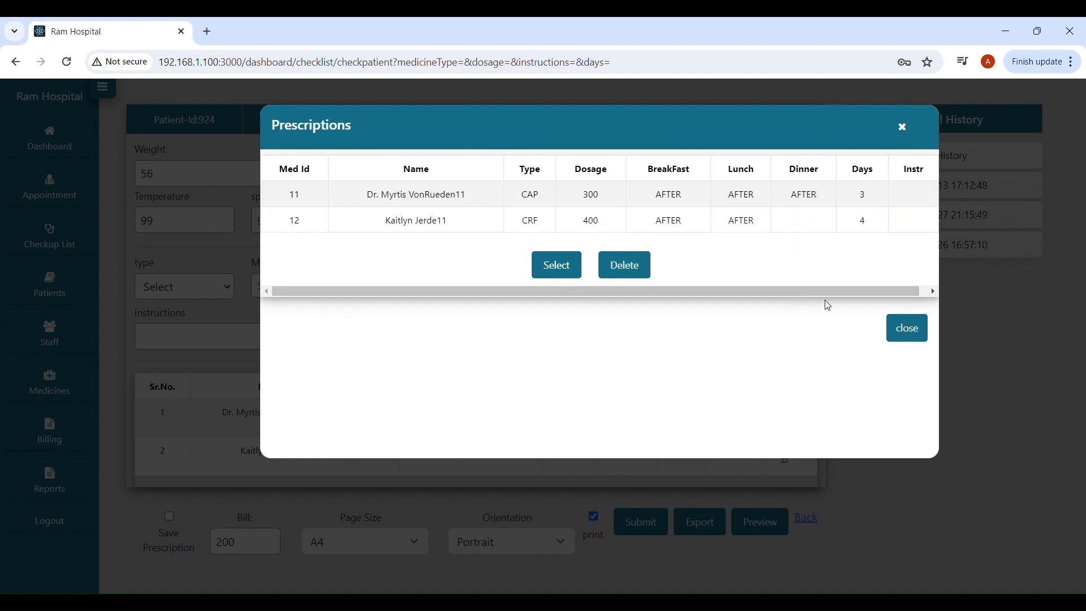
left_click(911, 329)
Change the diagnosis to 'cough' and load the saved cough prescription's four medicines.
double_click(504, 220)
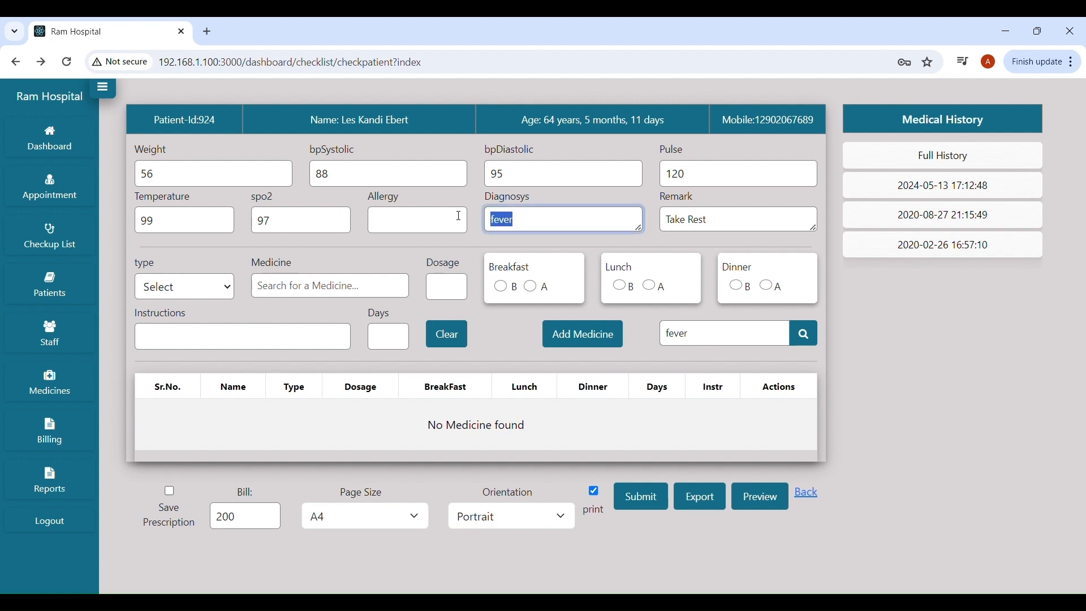
key("Right")
key("BackSpace")
key("BackSpace")
key("BackSpace")
key("BackSpace")
key("BackSpace")
type("cough")
left_click(806, 335)
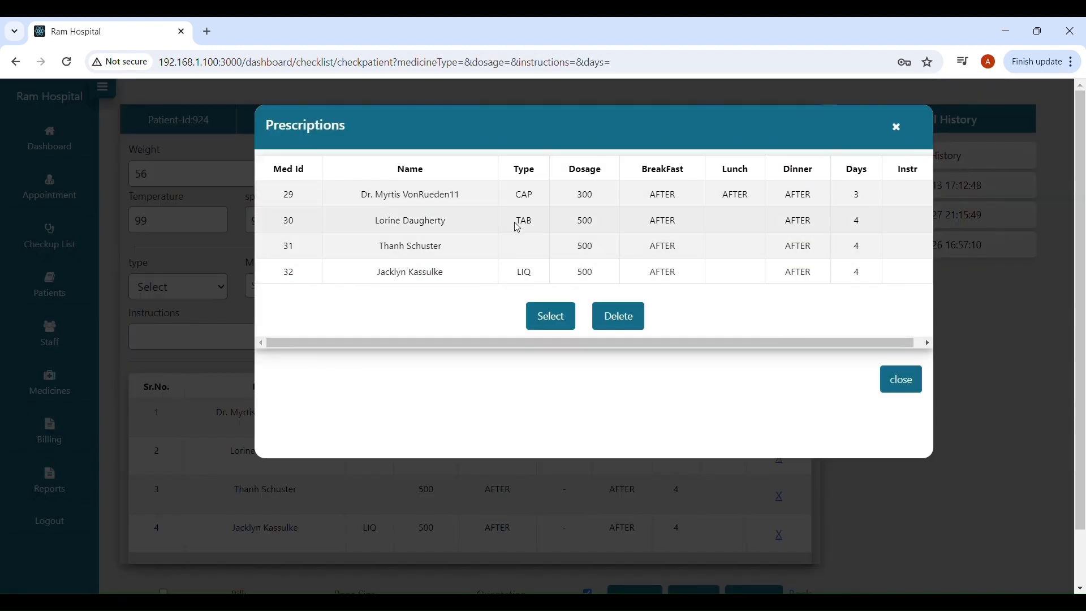
left_click(557, 317)
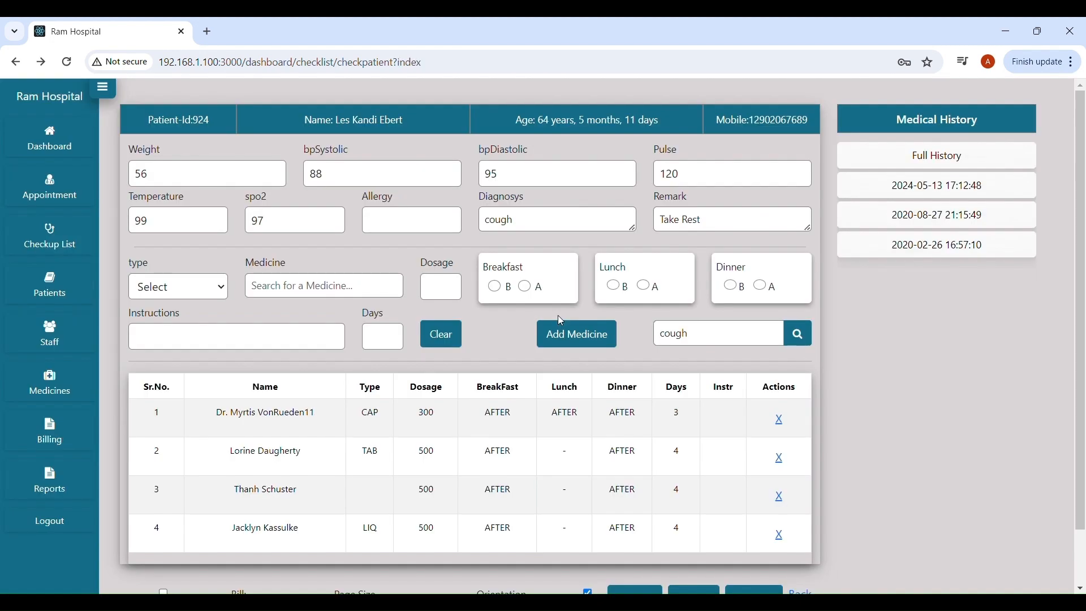
scroll(302, 389, "down", 2)
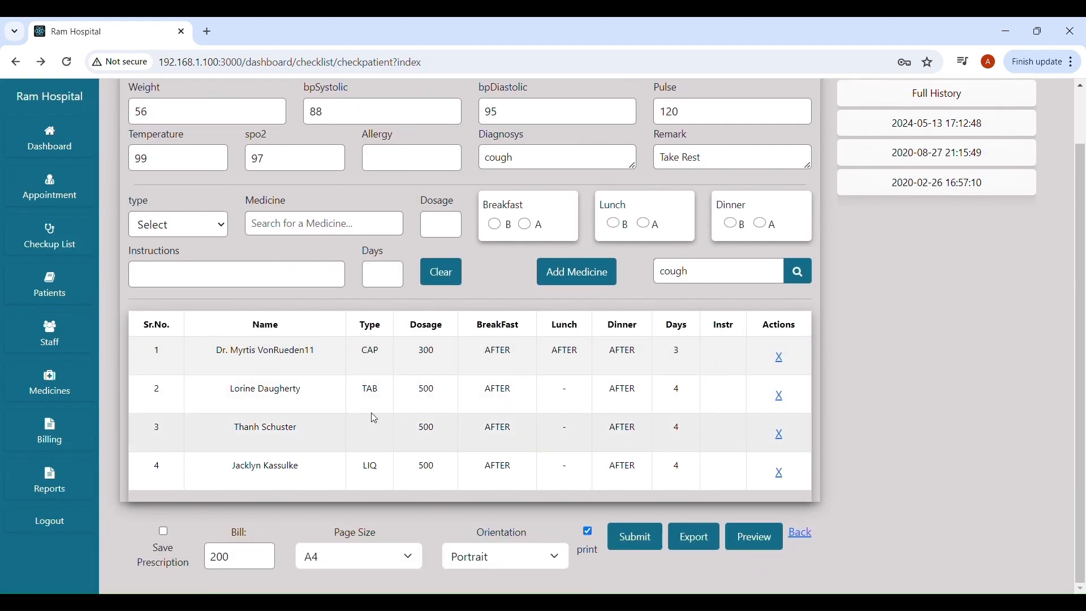
scroll(286, 381, "up", 1)
scroll(291, 384, "down", 1)
scroll(291, 385, "down", 1)
scroll(274, 436, "up", 1)
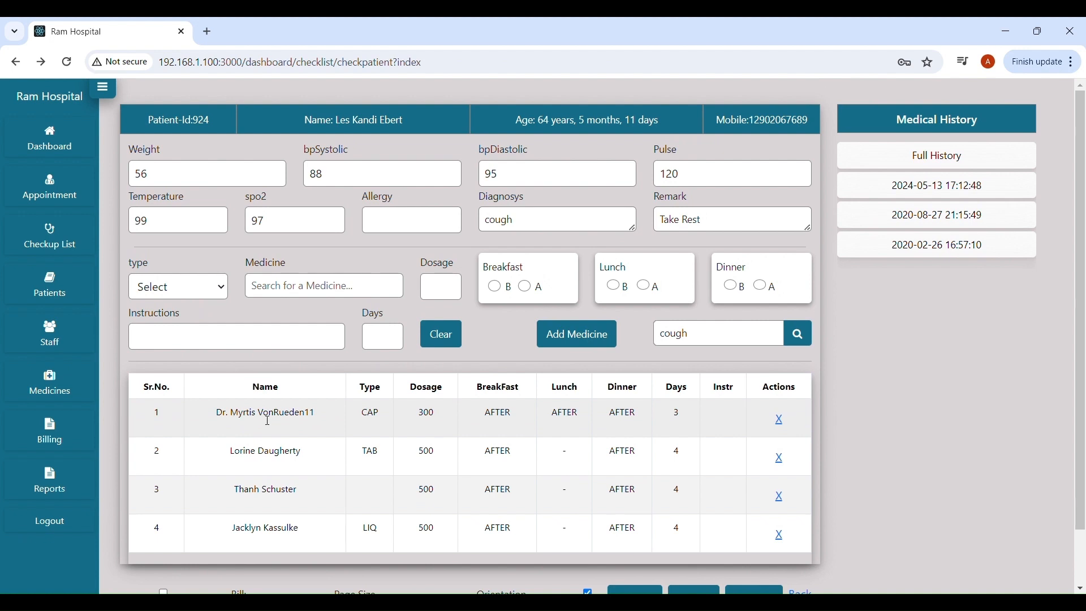
scroll(667, 501, "down", 1)
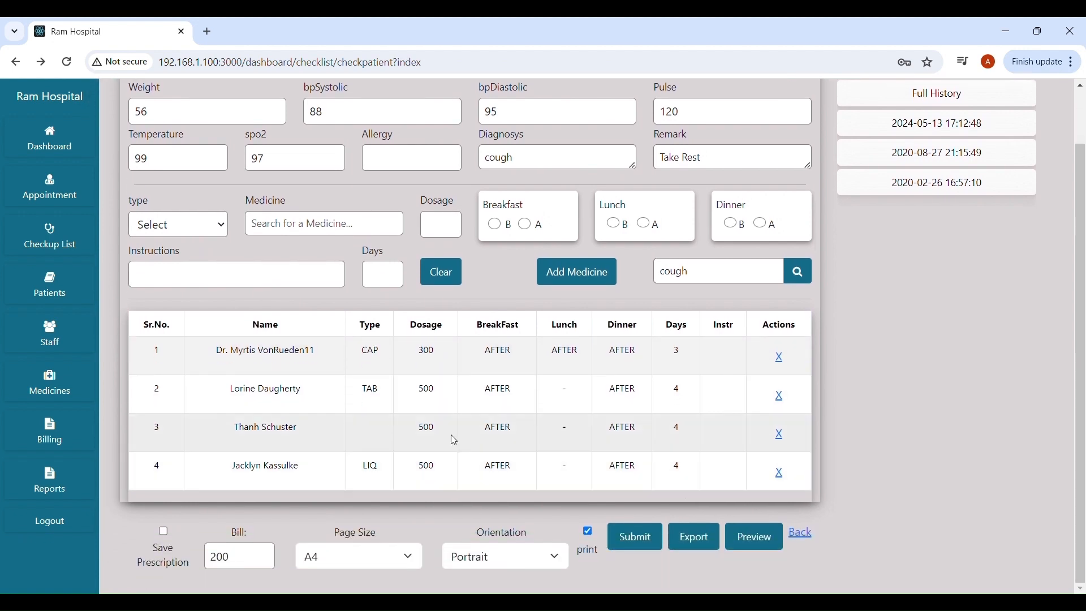
scroll(509, 436, "up", 1)
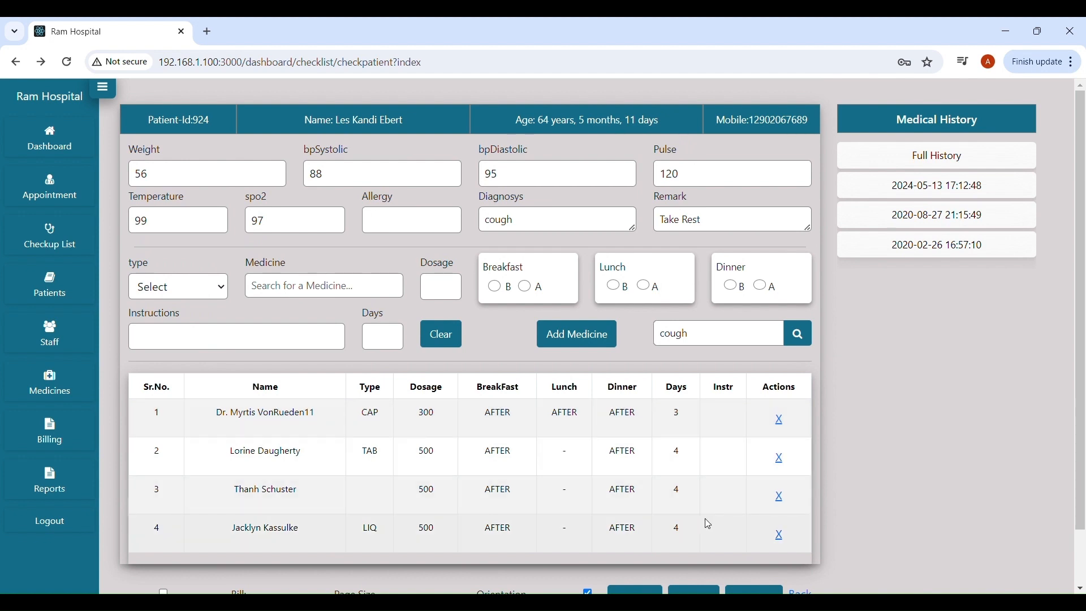
Remove the third medicine and pick a TAB medicine from the search suggestions.
left_click(782, 500)
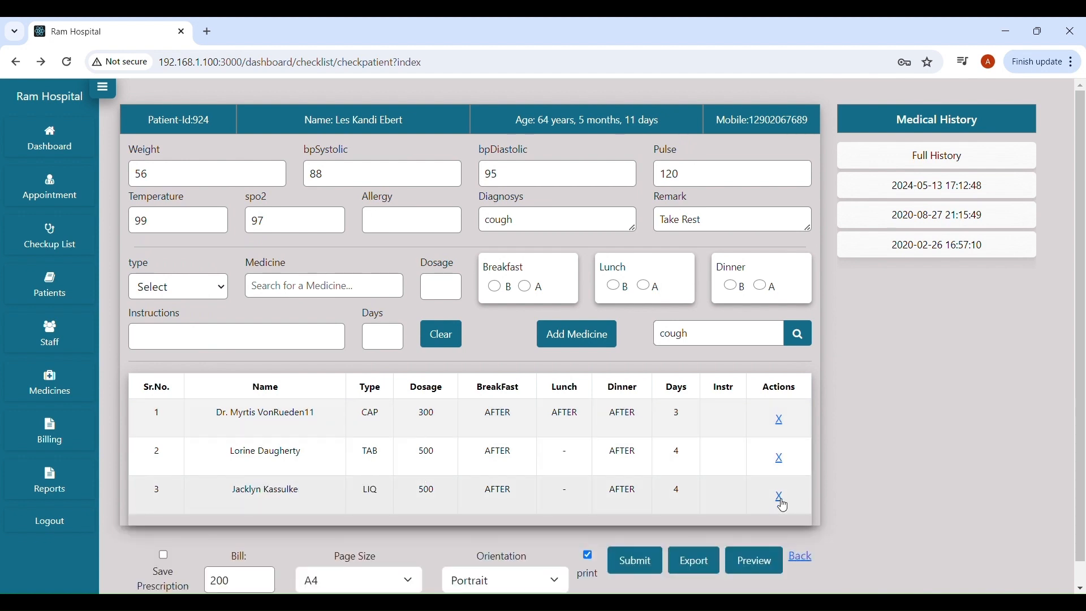
left_click(177, 287)
left_click(167, 314)
left_click(301, 290)
type("p")
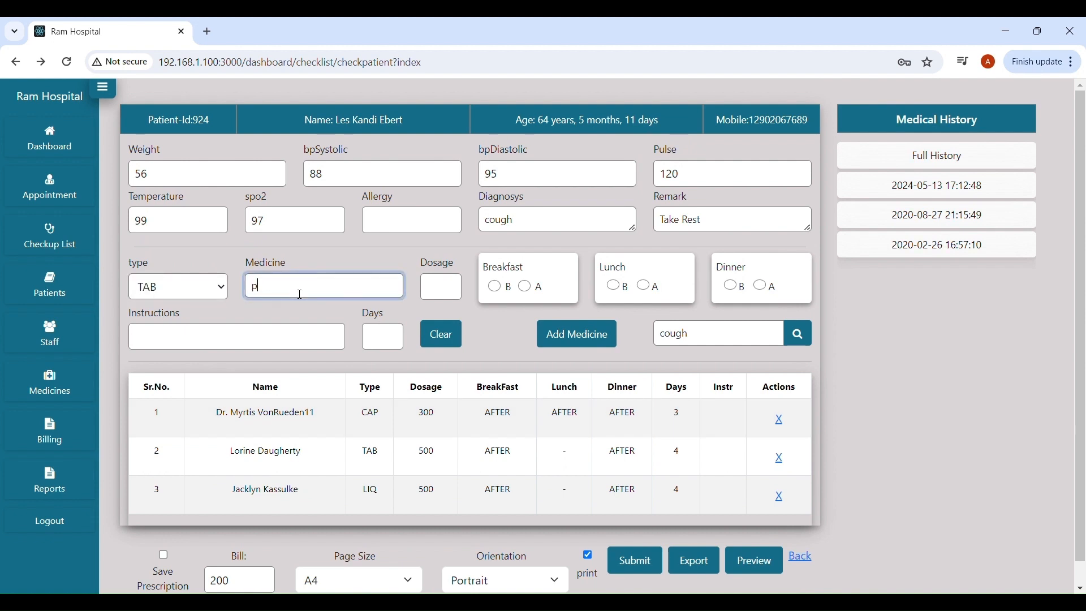
type("ara")
key("BackSpace")
type("c")
key("BackSpace")
key("BackSpace")
key("BackSpace")
key("BackSpace")
type("med")
left_click(363, 404)
Add the tablet with dosage 200, after breakfast and dinner, for 4 days.
left_click(447, 293)
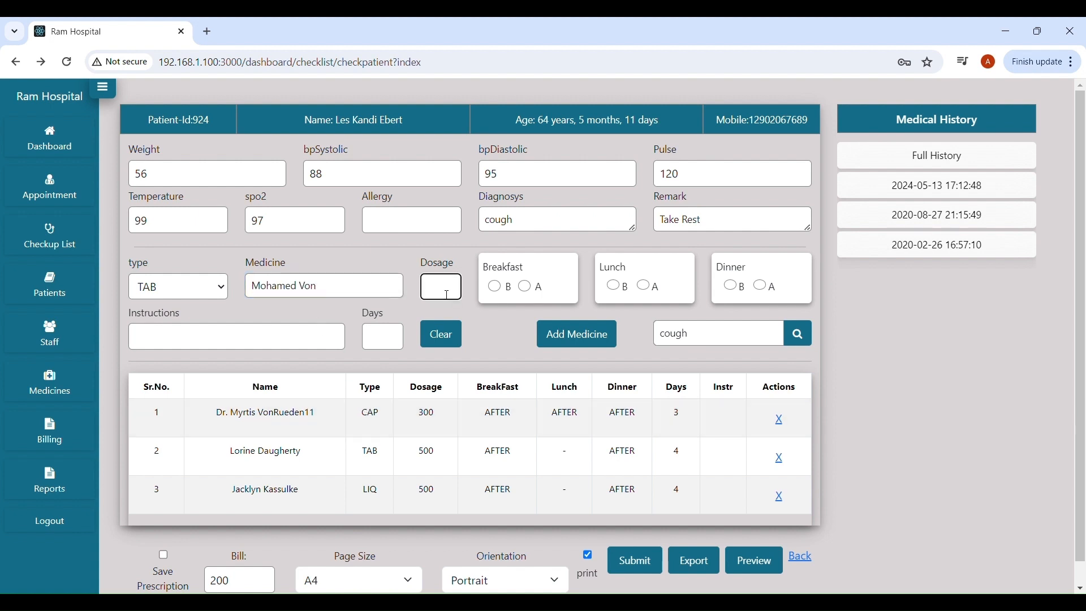
type("200")
left_click(529, 289)
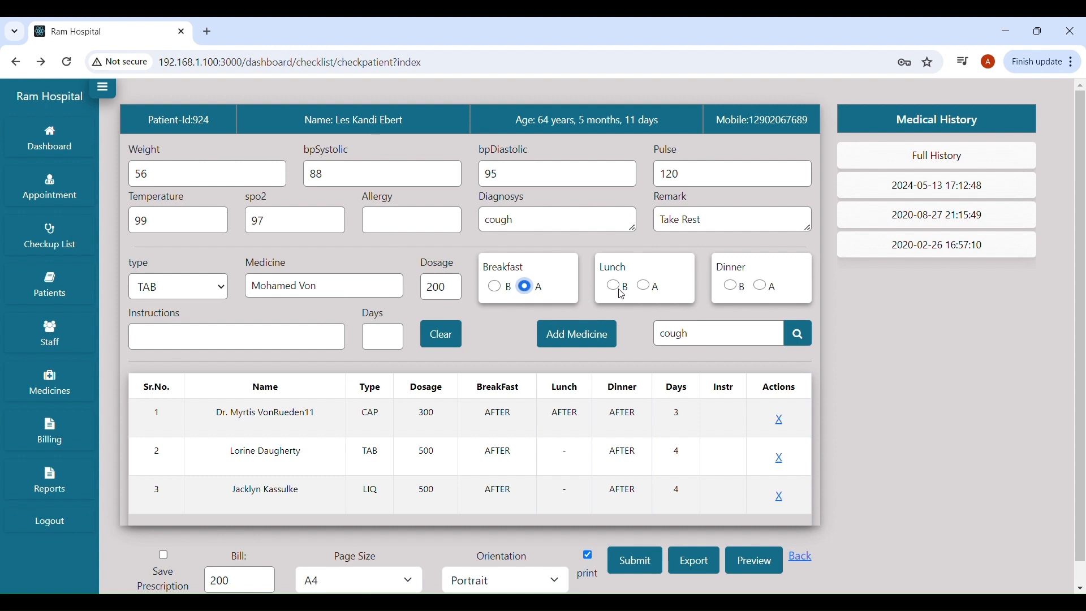
left_click(762, 289)
left_click(386, 342)
type("4")
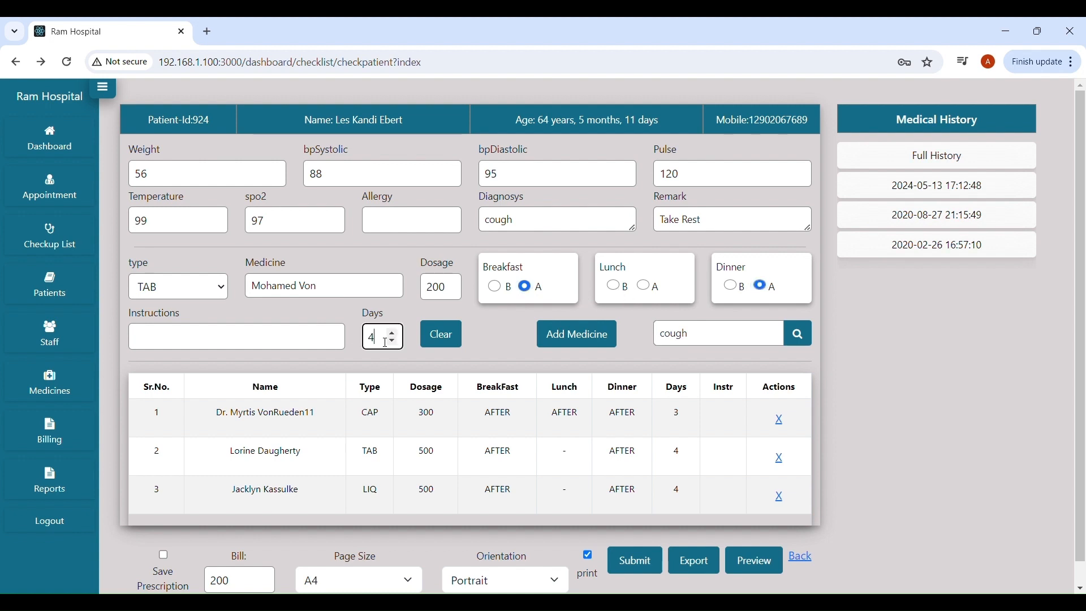
left_click(562, 344)
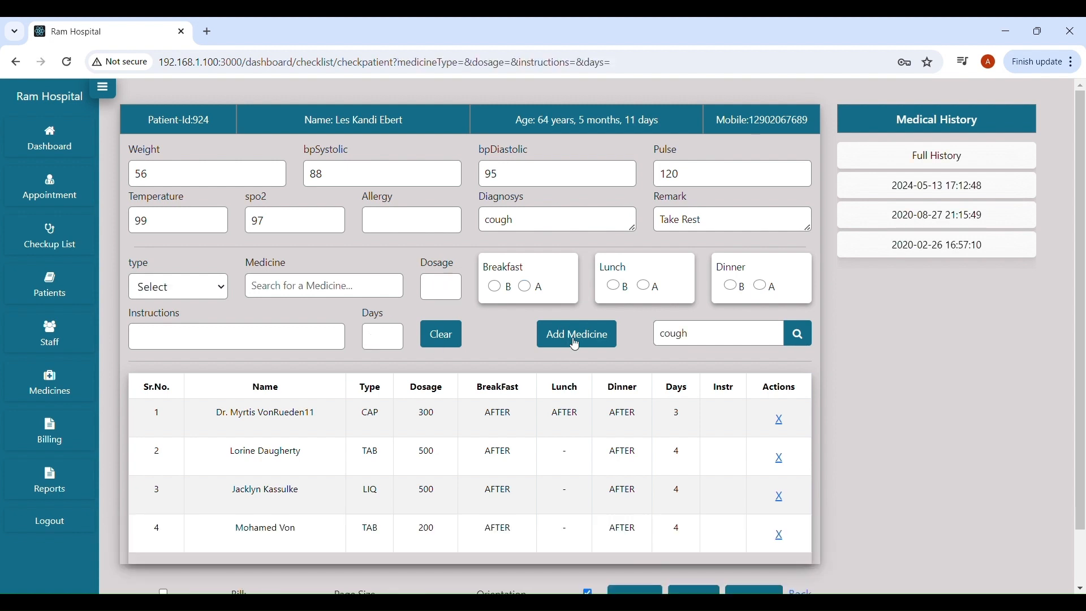
Set the medicine type to LIQ and pick a liquid medicine from the search suggestions.
scroll(417, 457, "down", 2)
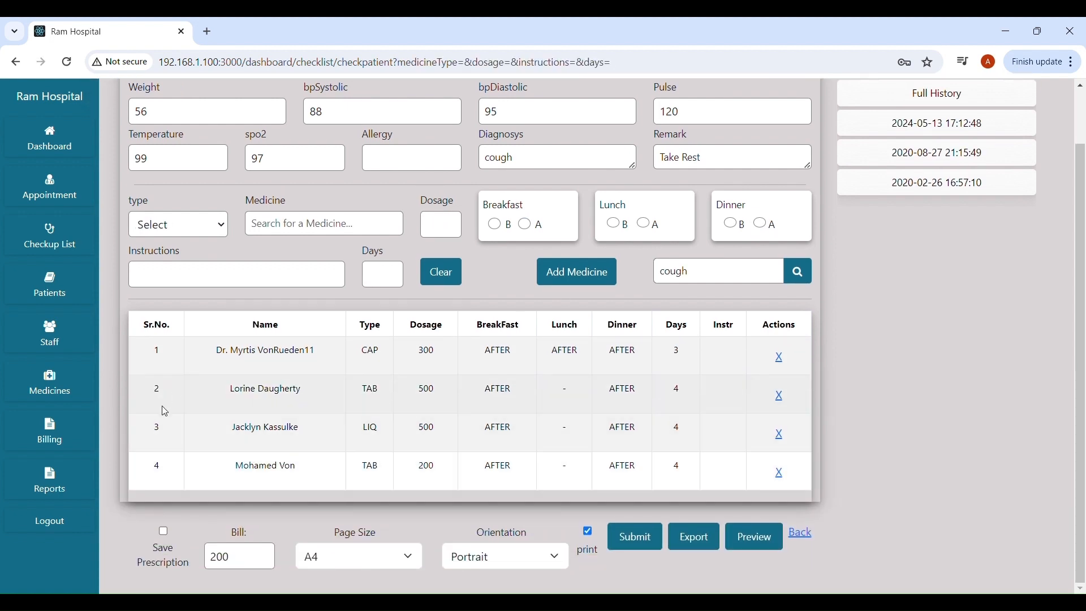
scroll(396, 399, "up", 2)
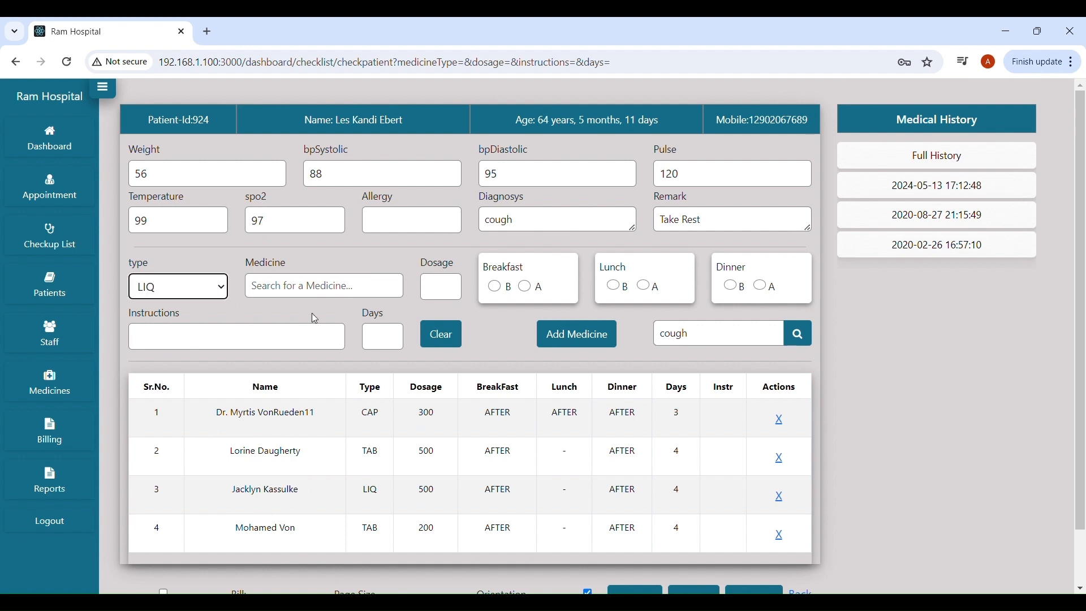
left_click(315, 290)
type("df")
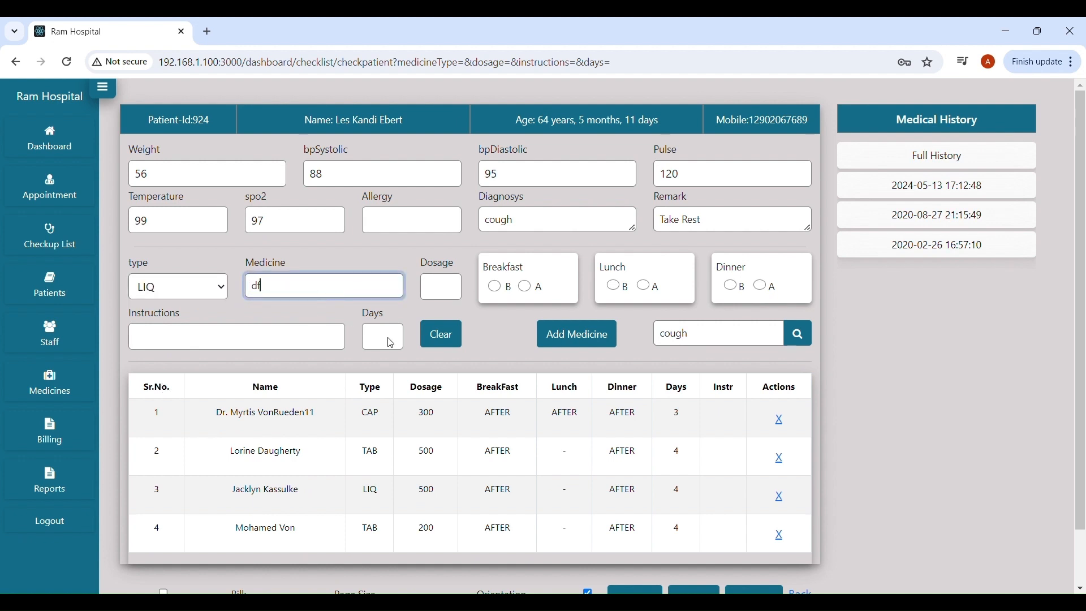
key("BackSpace")
key("BackSpace")
type("asdf")
left_click_drag(318, 289, 202, 285)
key("BackSpace")
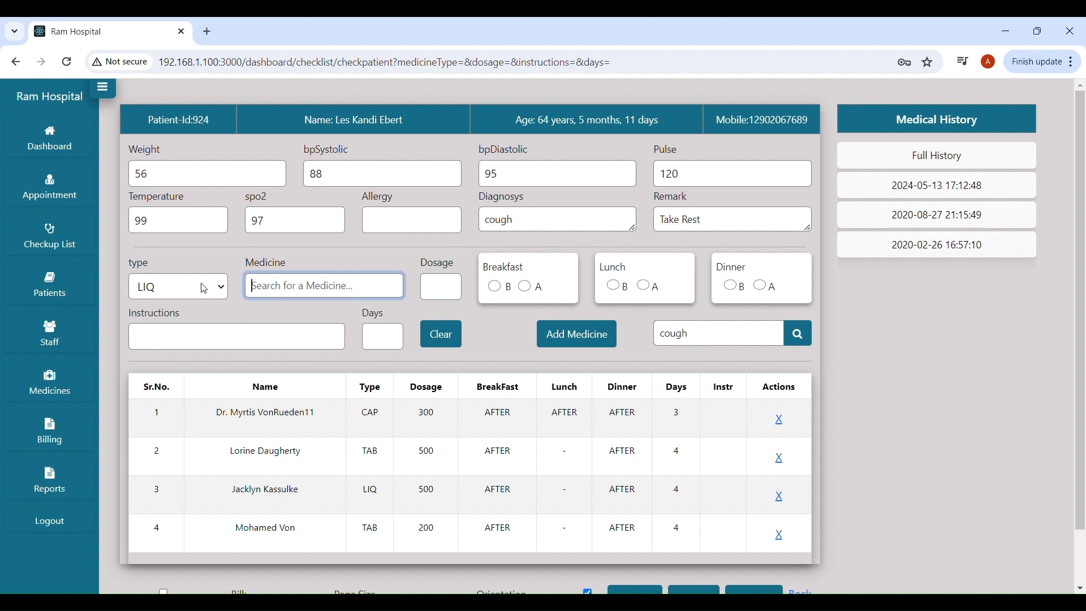
type("hy")
left_click(359, 353)
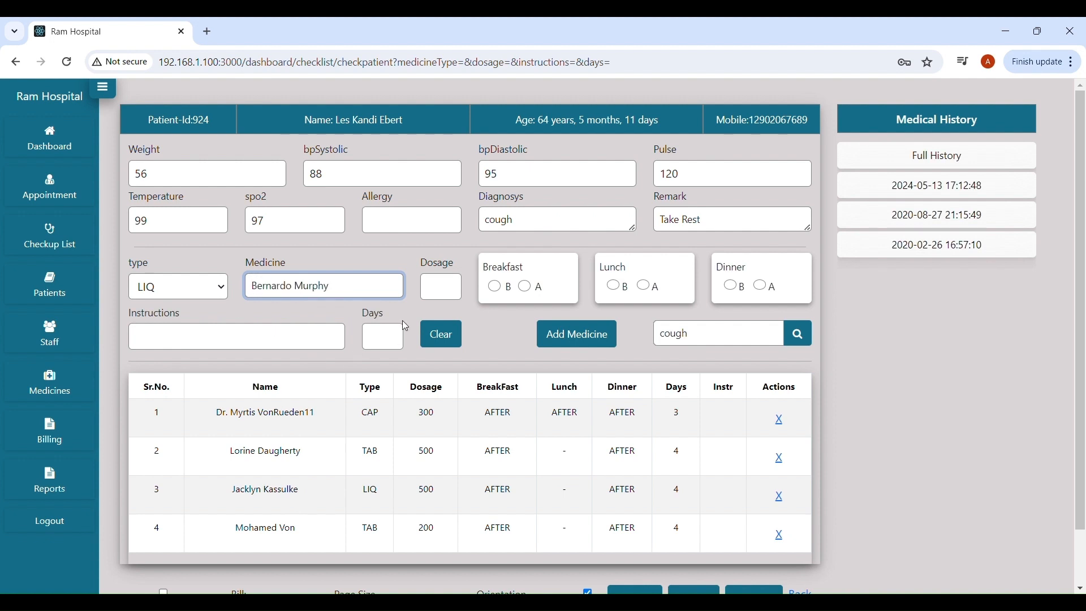
Enter dosage 100 before breakfast, lunch and dinner for 3 days, with instructions 'Take with milk'.
left_click(441, 288)
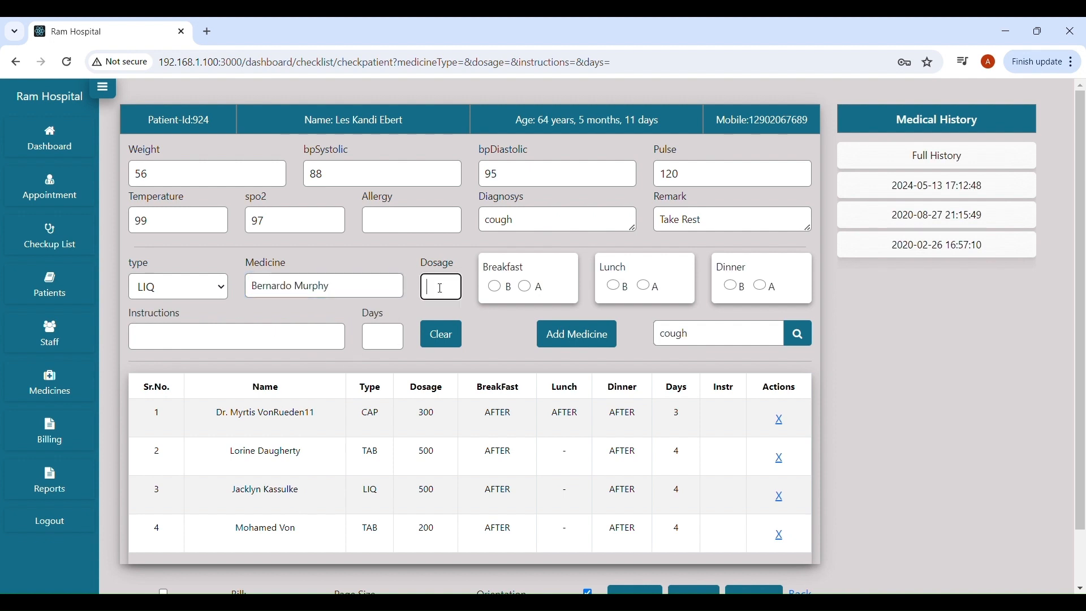
type("100")
left_click(507, 291)
left_click(621, 287)
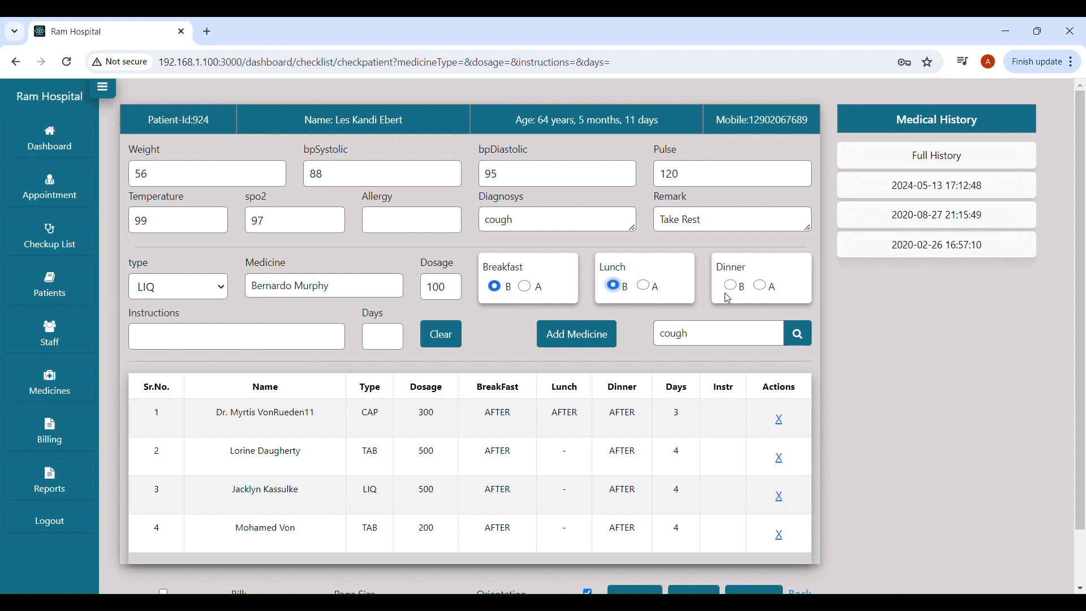
left_click(731, 287)
left_click(380, 338)
type("3")
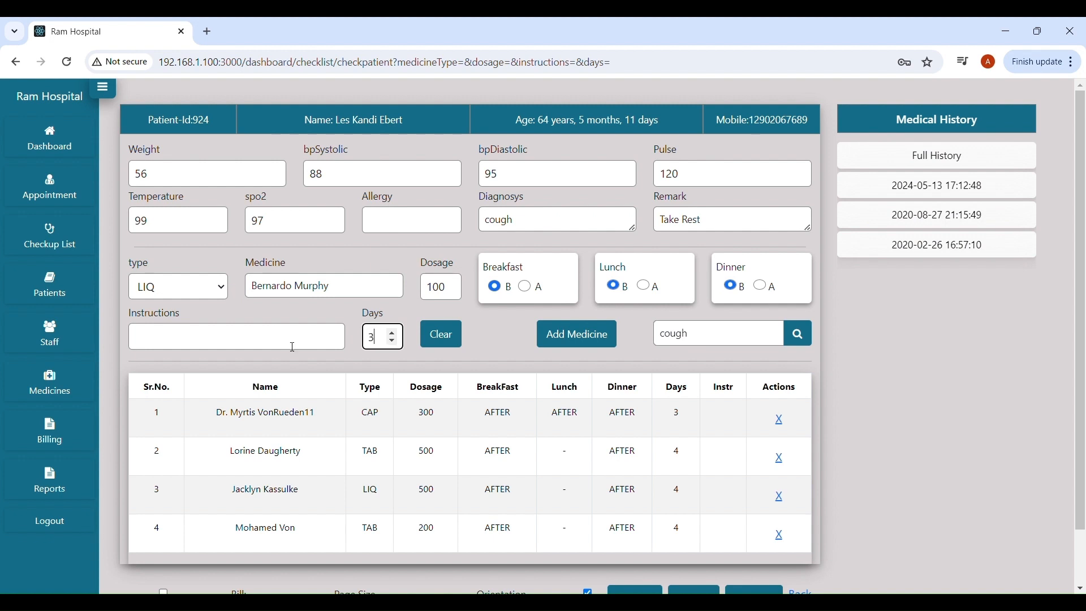
left_click(272, 346)
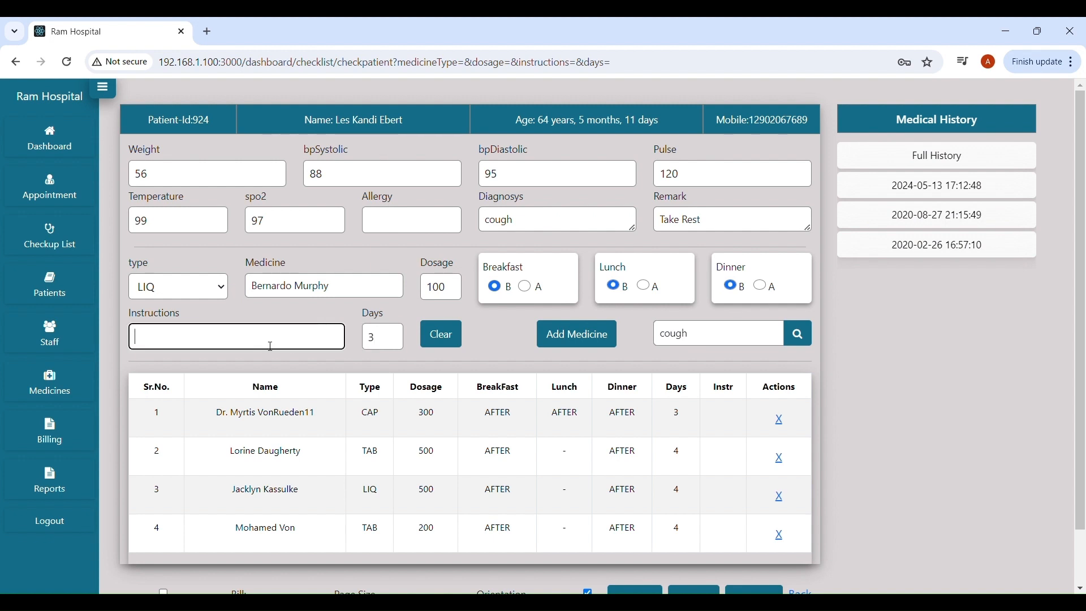
type("Take with milk")
Add LIQ 100 for 3 days with 'Take with milk' to the prescription list.
left_click(586, 335)
scroll(297, 497, "down", 2)
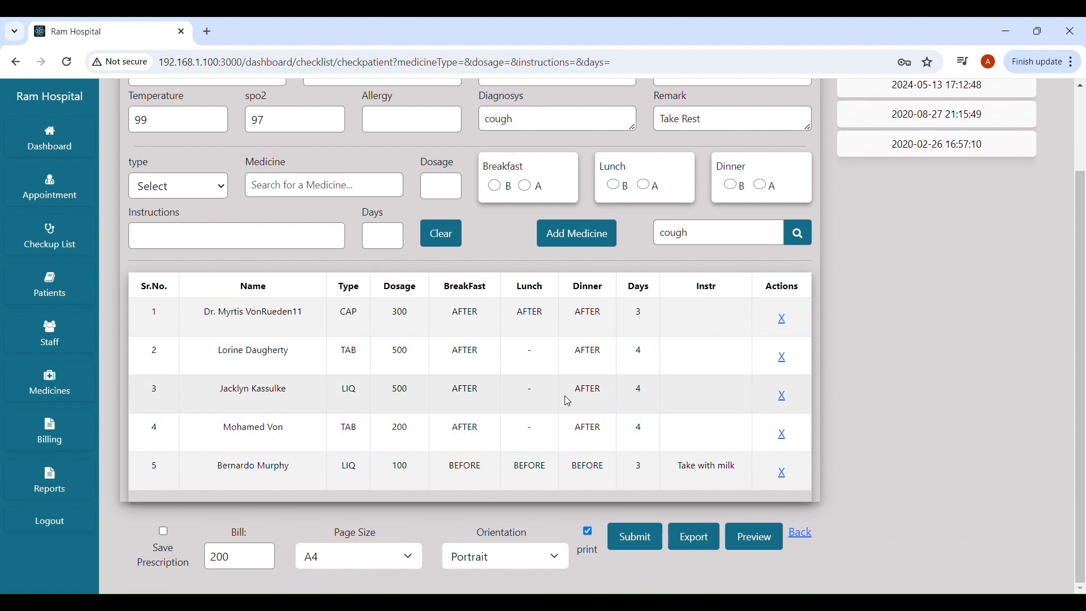
scroll(528, 397, "up", 2)
scroll(529, 400, "down", 2)
scroll(529, 399, "up", 2)
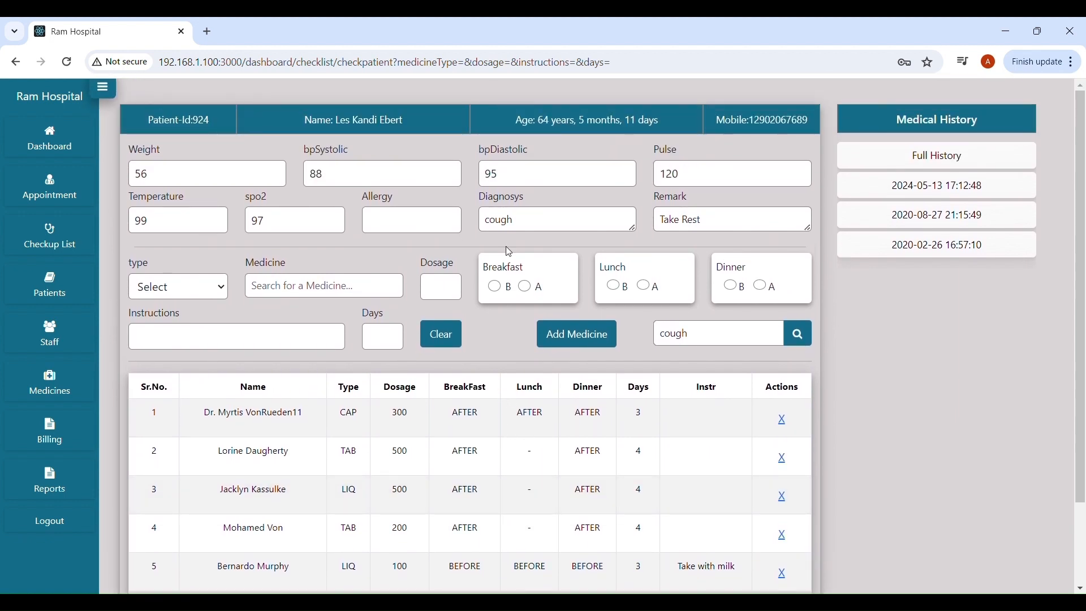
scroll(508, 400, "down", 2)
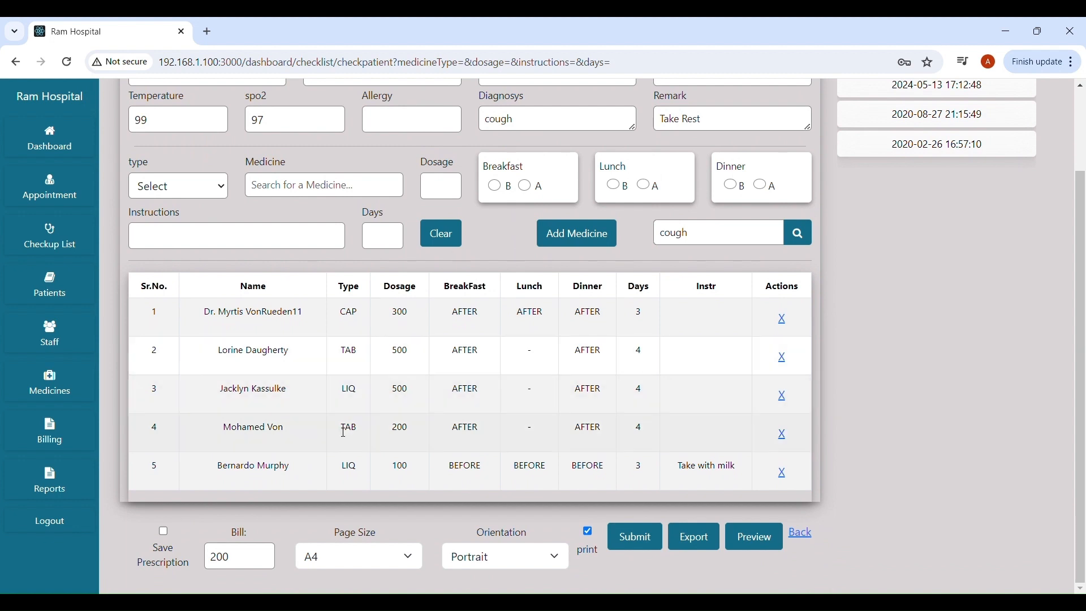
Tick Save Prescription below the medicine table.
left_click(165, 534)
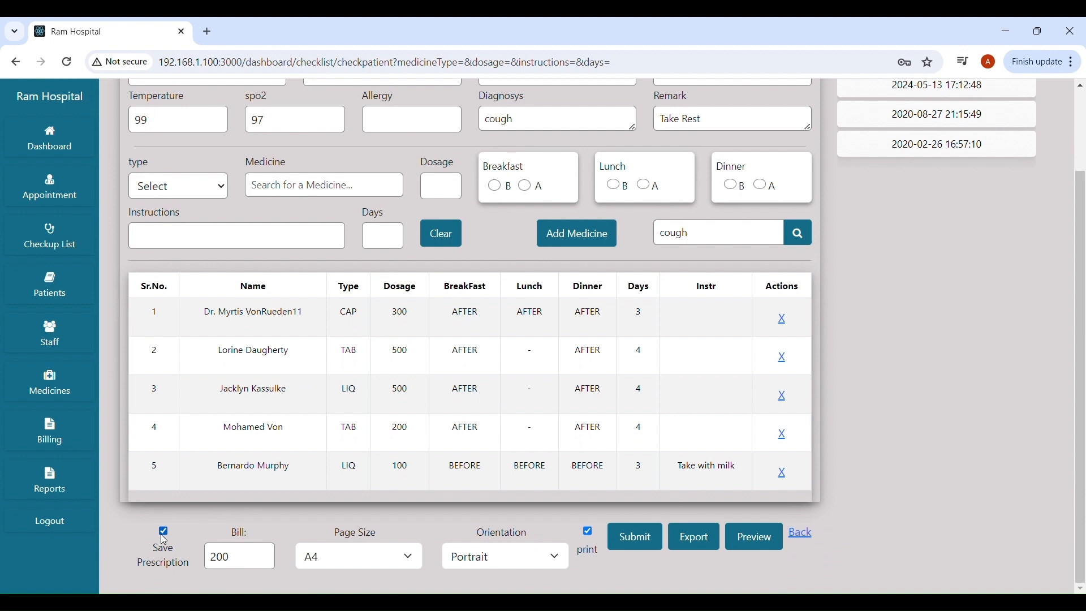
scroll(517, 243, "up", 2)
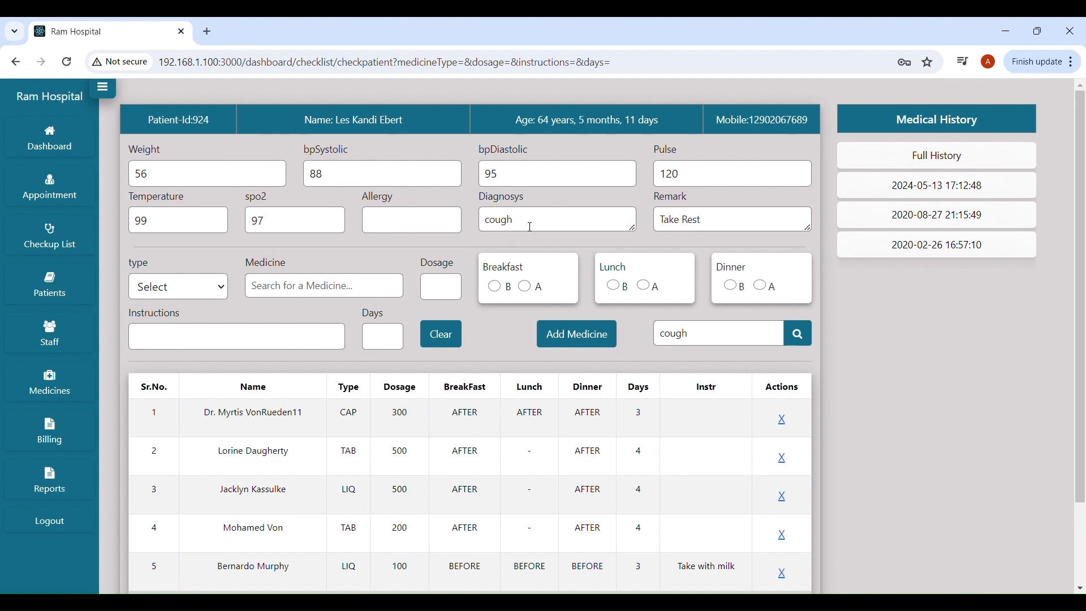
scroll(530, 227, "down", 2)
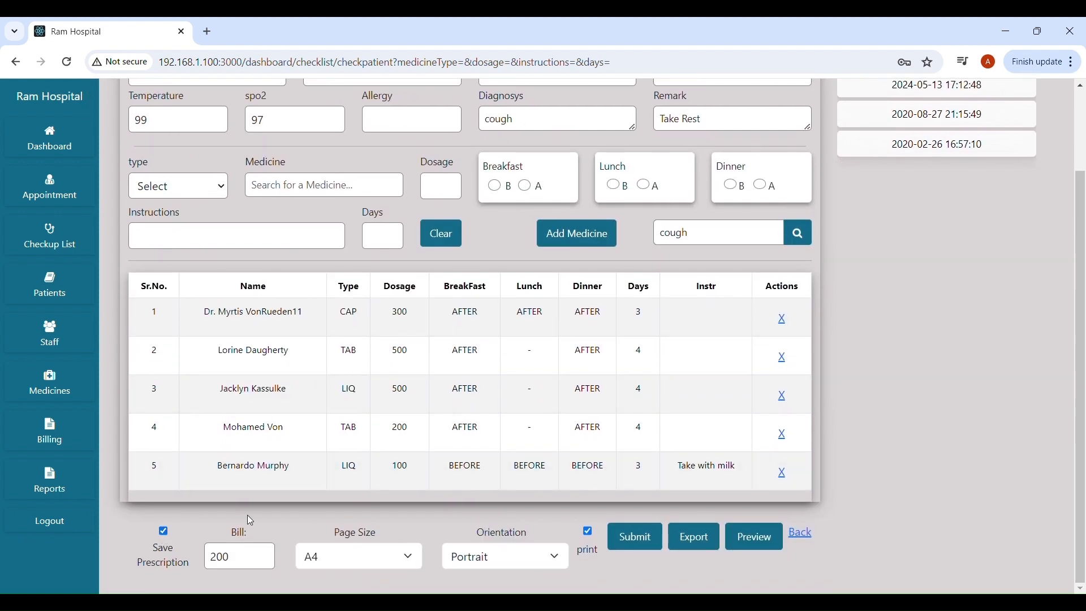
scroll(247, 515, "up", 2)
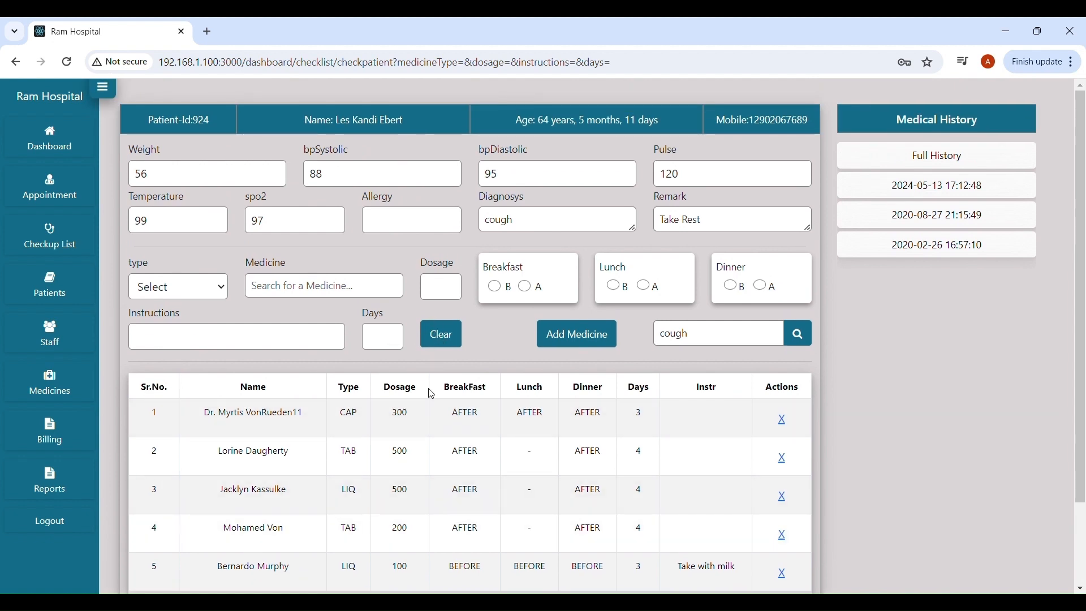
scroll(431, 394, "down", 2)
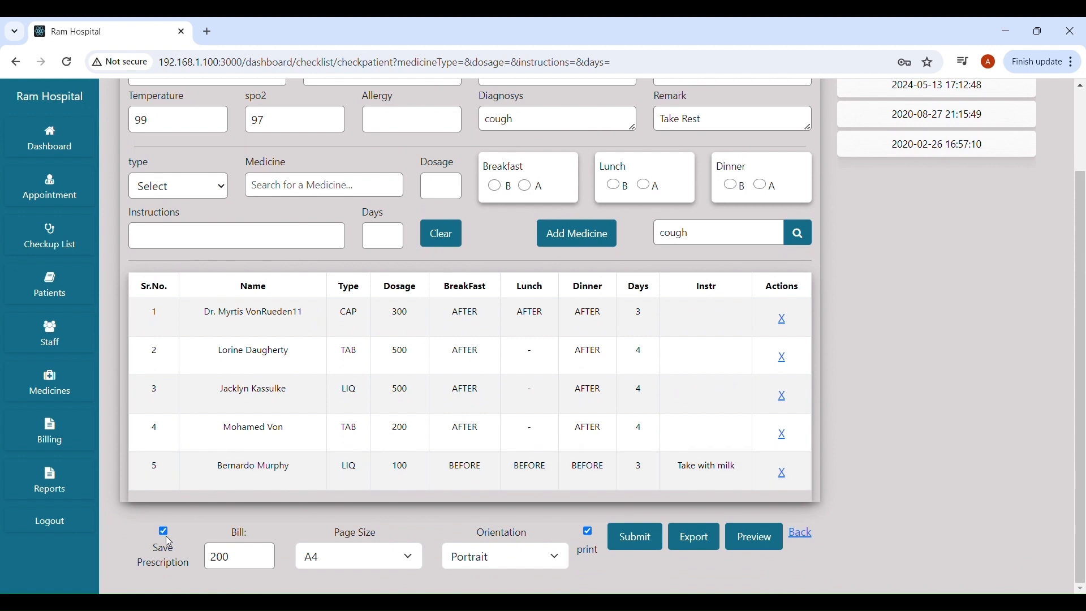
Untick Save Prescription and print, keeping bill 200, A4 page size and Portrait orientation.
left_click(164, 534)
left_click_drag(255, 558, 213, 559)
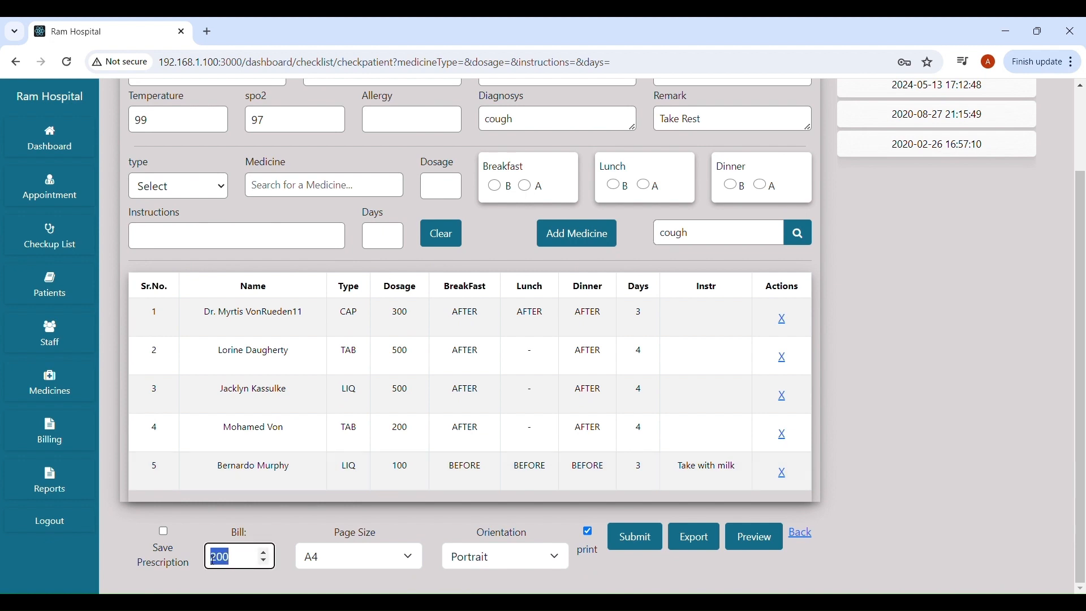
left_click(252, 565)
left_click(351, 562)
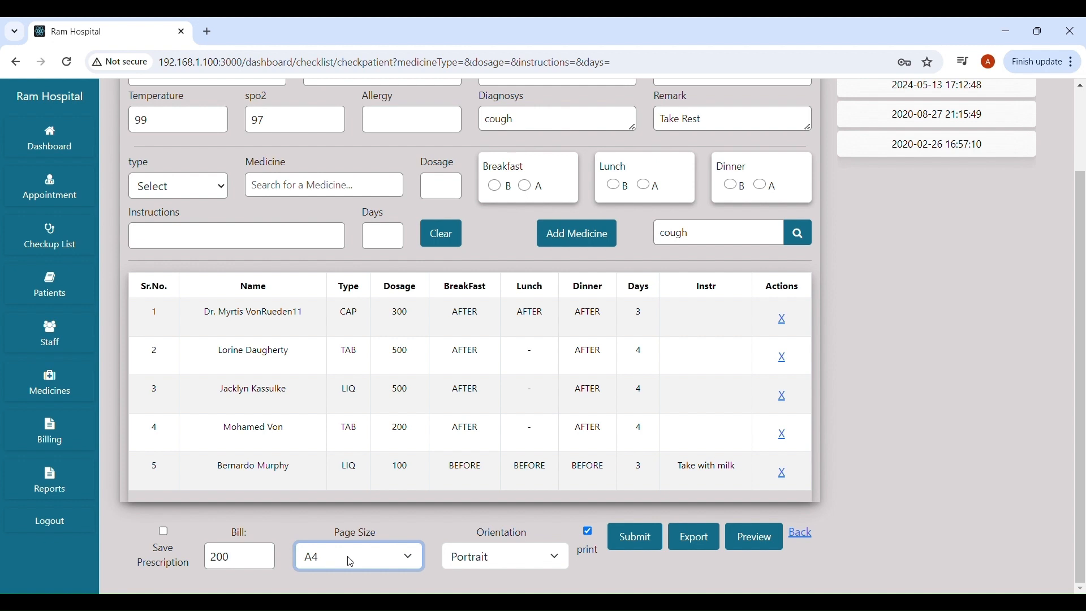
left_click(529, 562)
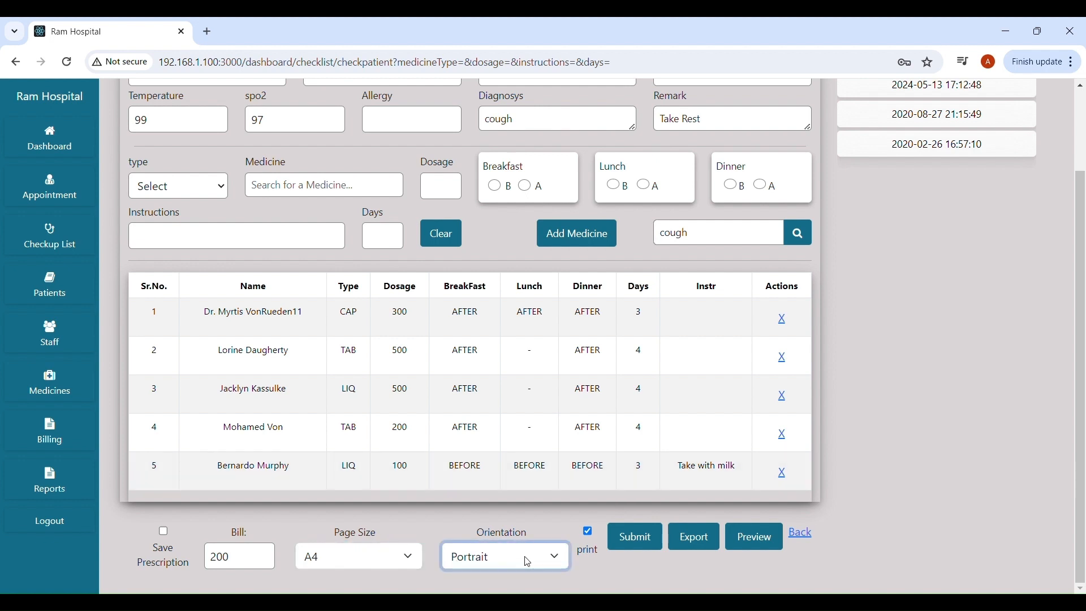
left_click(589, 535)
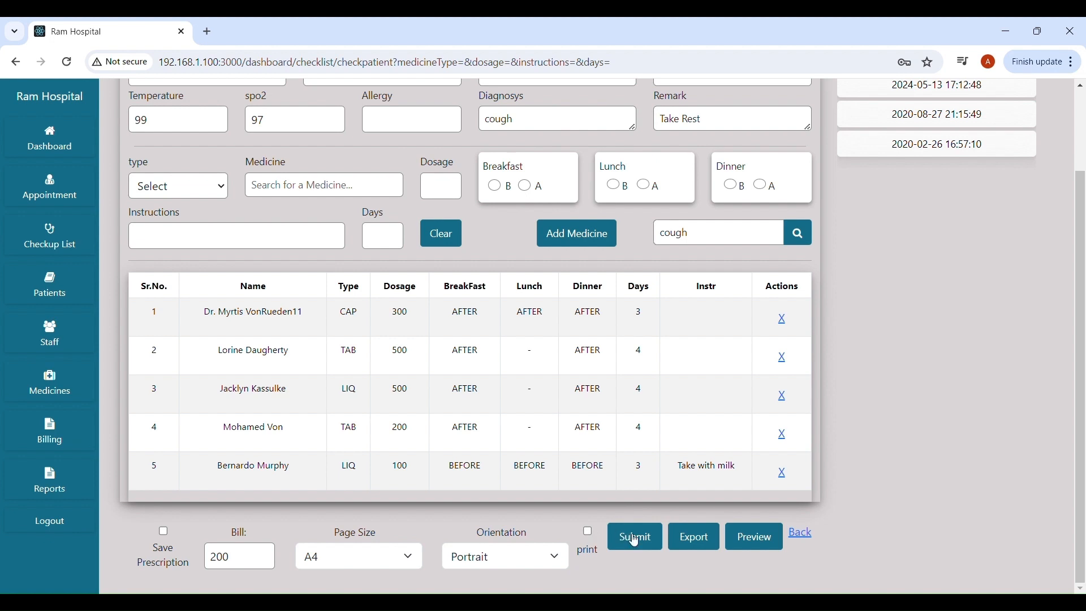
scroll(546, 487, "up", 2)
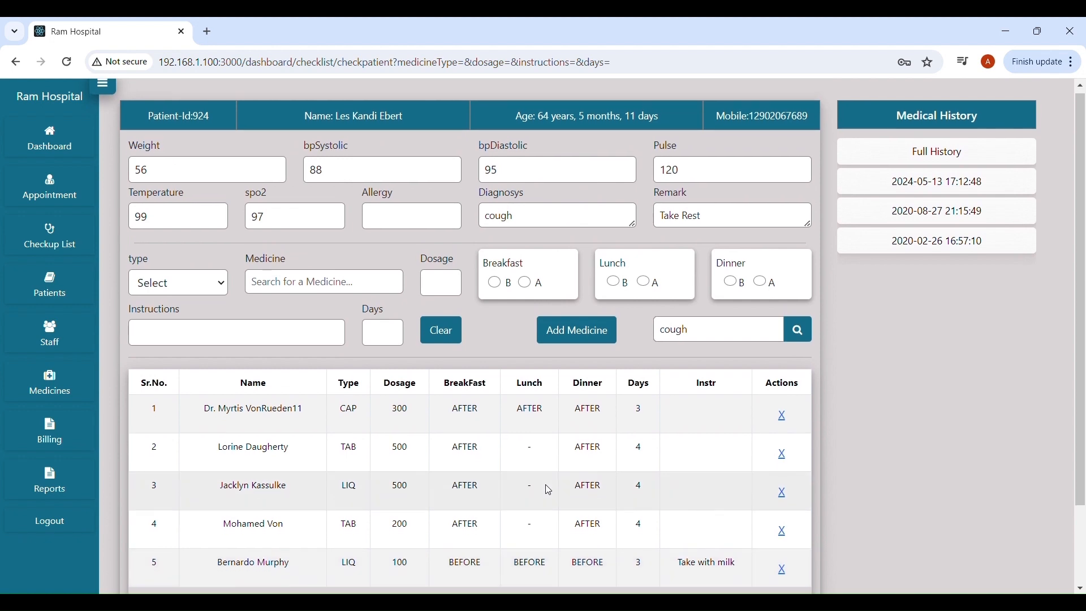
scroll(545, 487, "down", 2)
Submit the patient's checkup and dismiss the Checkup Done confirmation.
left_click(632, 538)
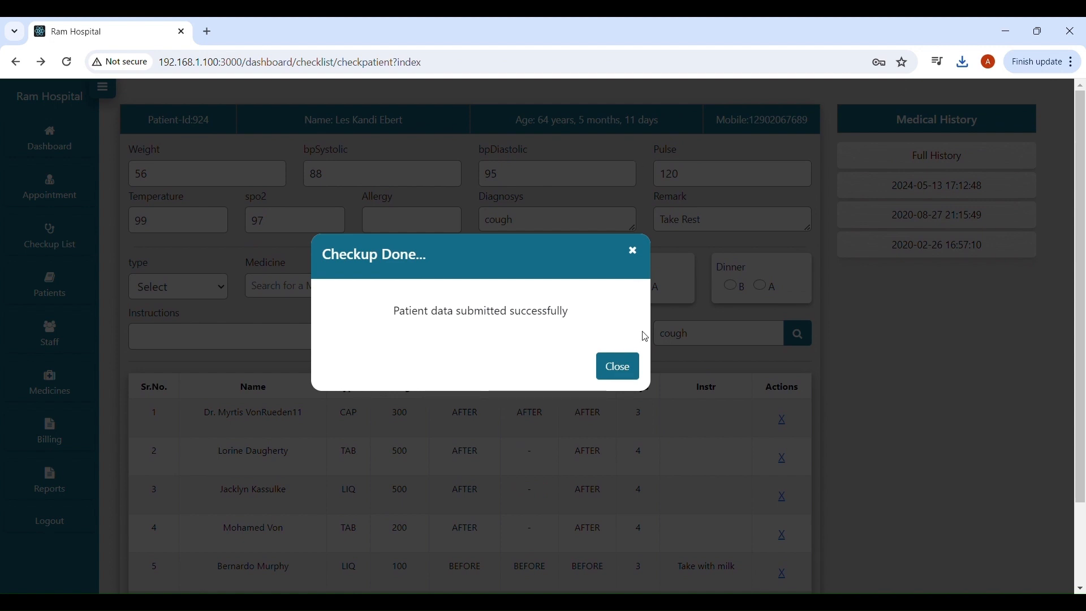
left_click(622, 367)
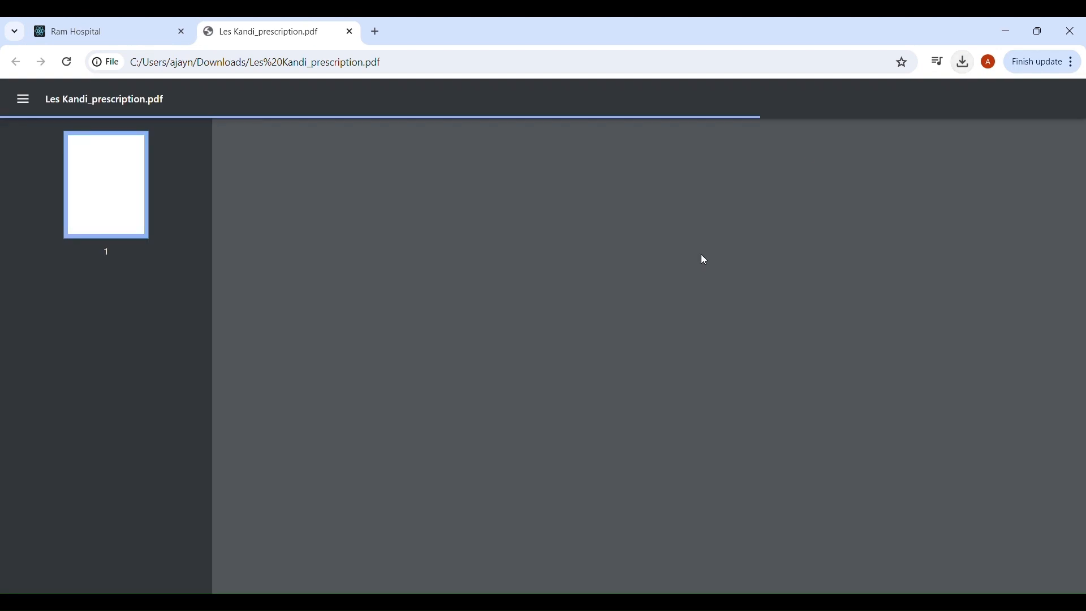
Review the downloaded prescription PDF, then close its viewer tab.
scroll(625, 312, "down", 3)
scroll(625, 312, "down", 1)
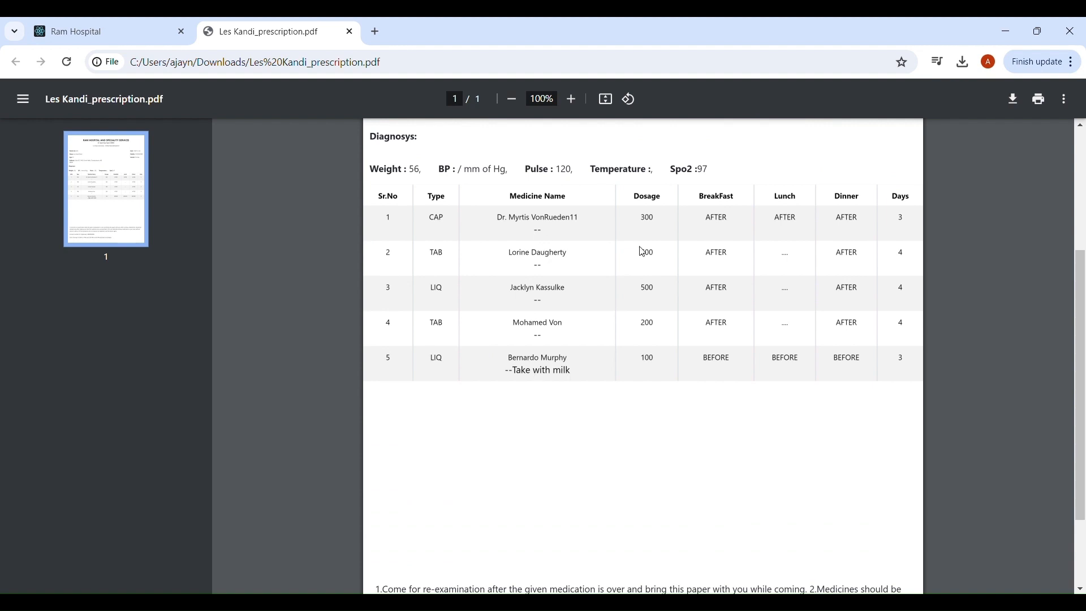
scroll(836, 286, "up", 4)
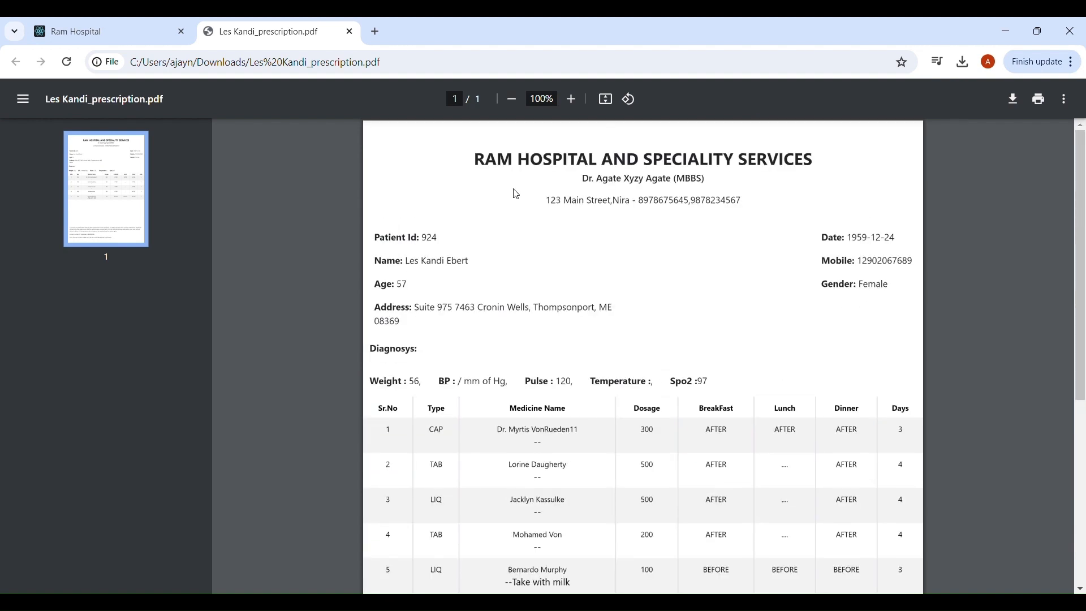
scroll(656, 211, "down", 1)
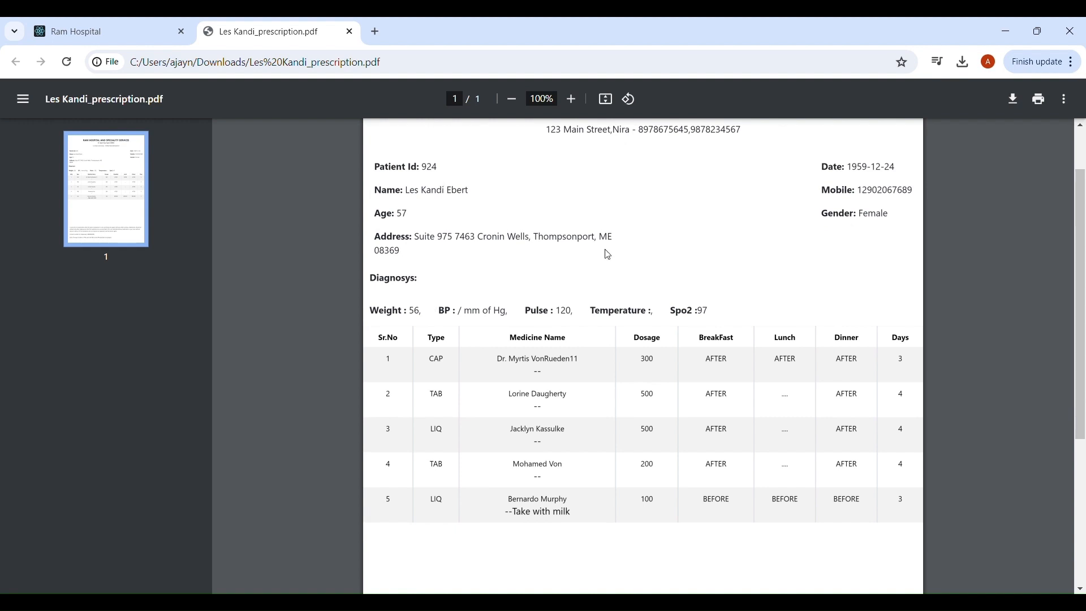
scroll(604, 253, "up", 1)
scroll(643, 235, "down", 1)
scroll(644, 236, "down", 5)
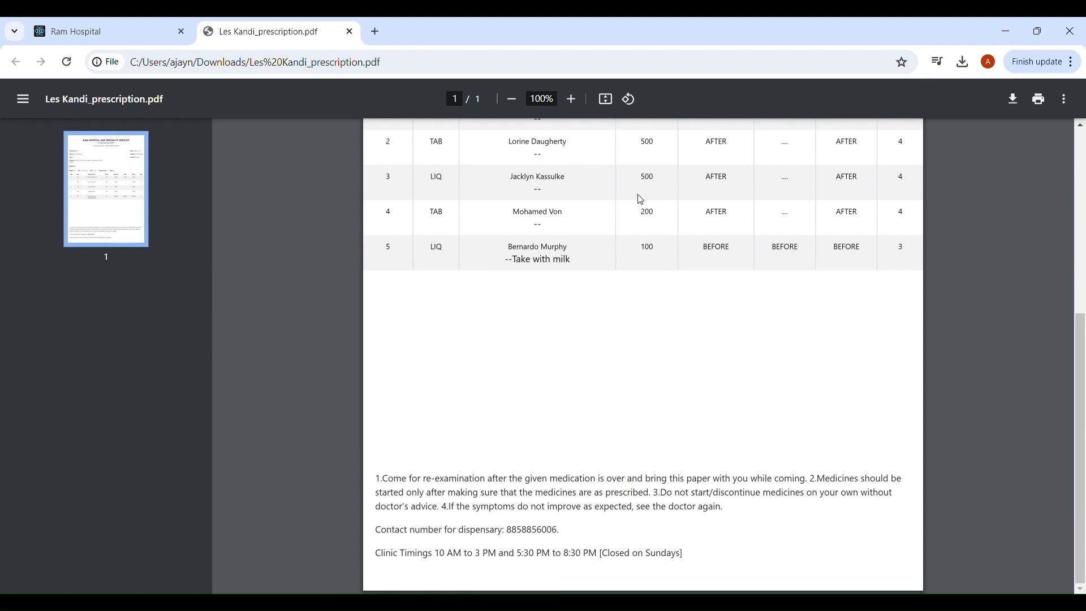
scroll(755, 362, "up", 5)
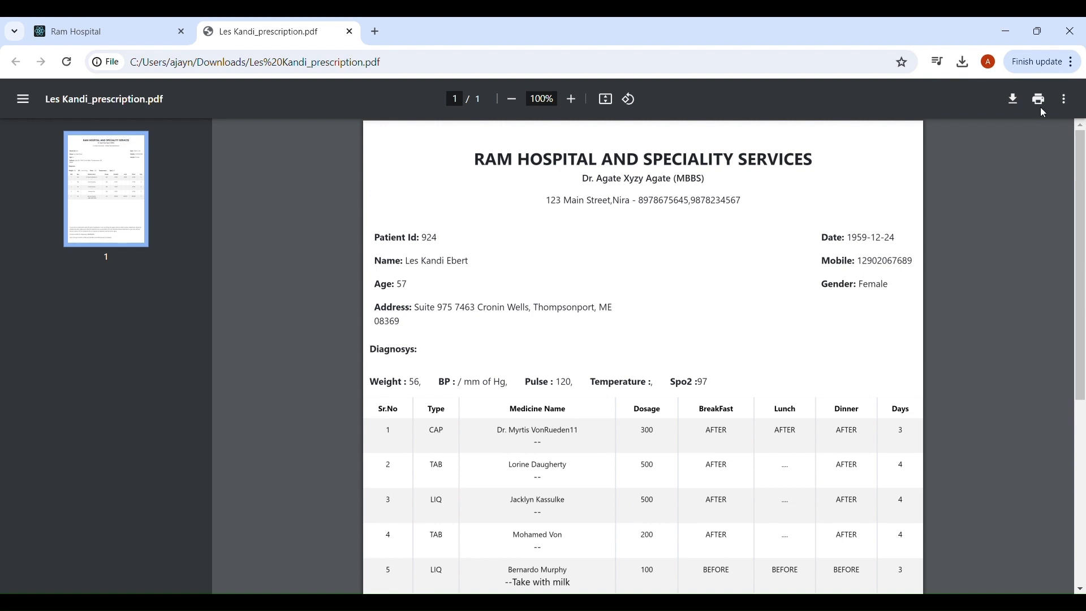
left_click(351, 32)
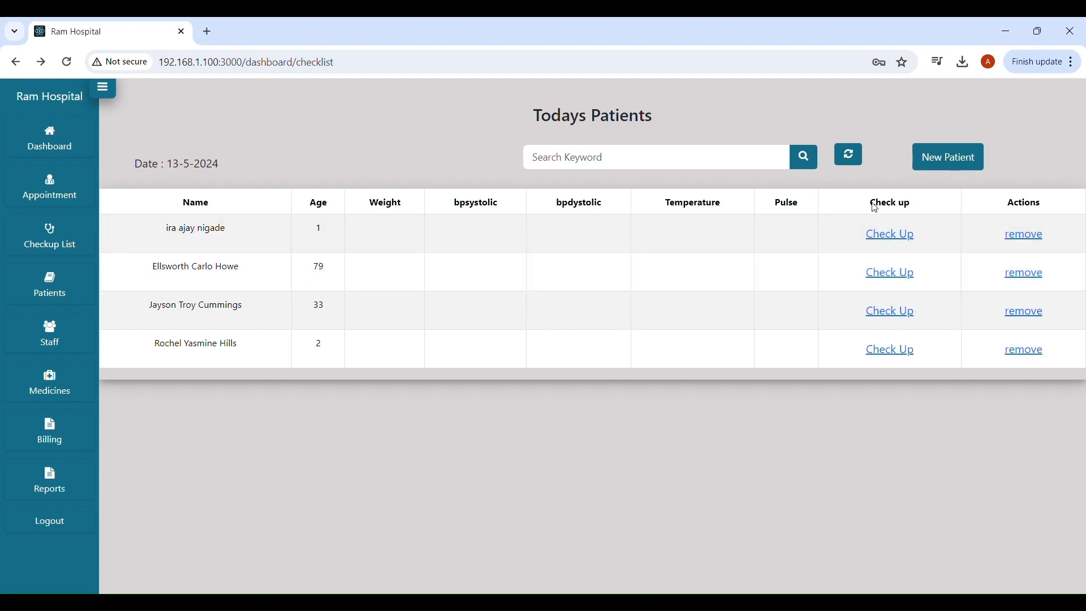
left_click(640, 166)
left_click(59, 142)
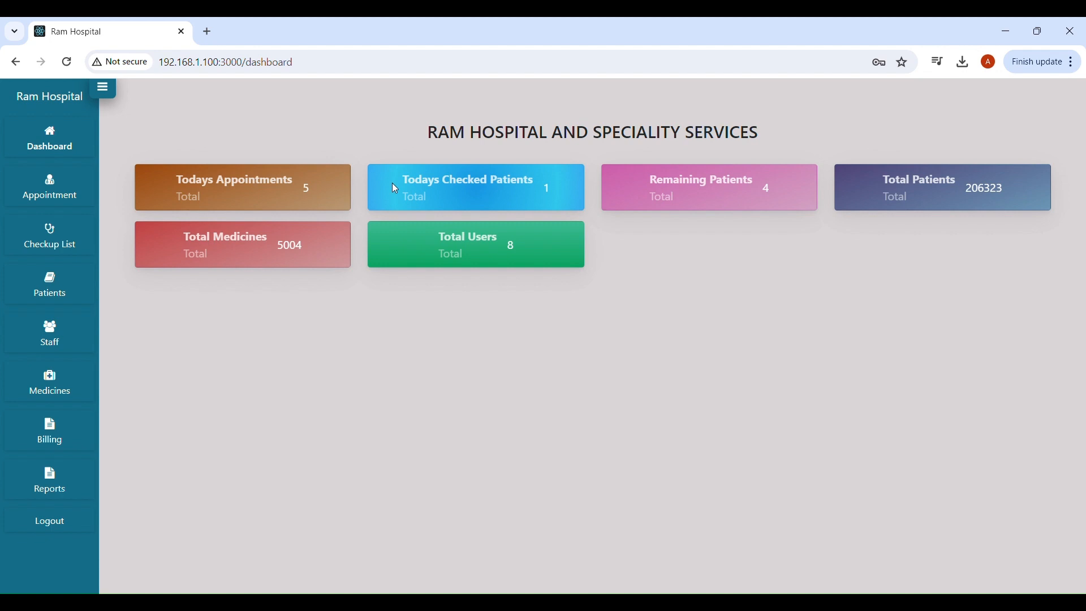
left_click_drag(533, 193, 550, 191)
left_click(48, 246)
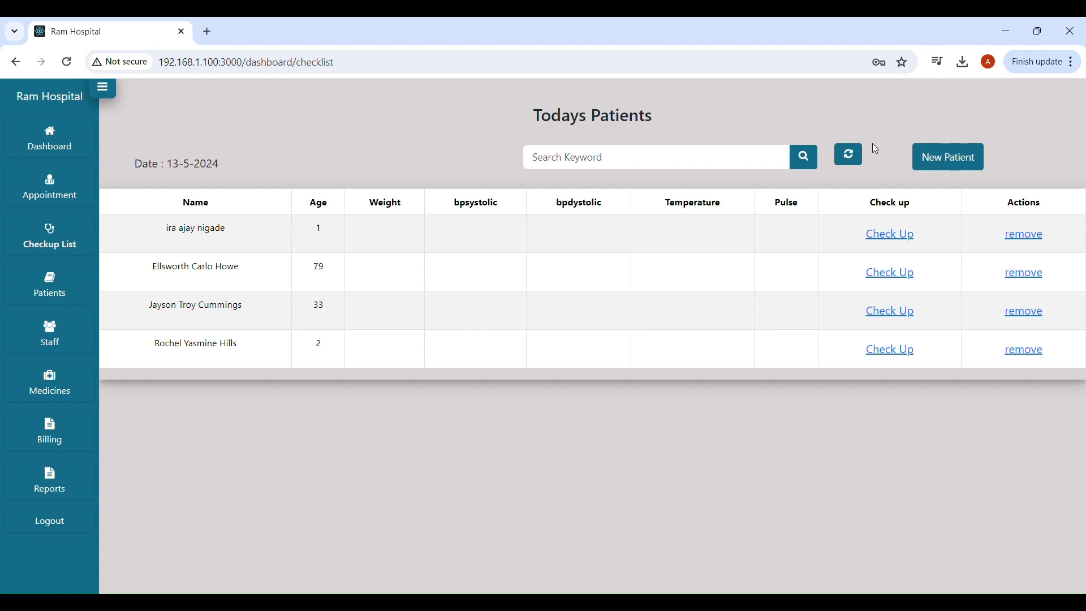
left_click(934, 158)
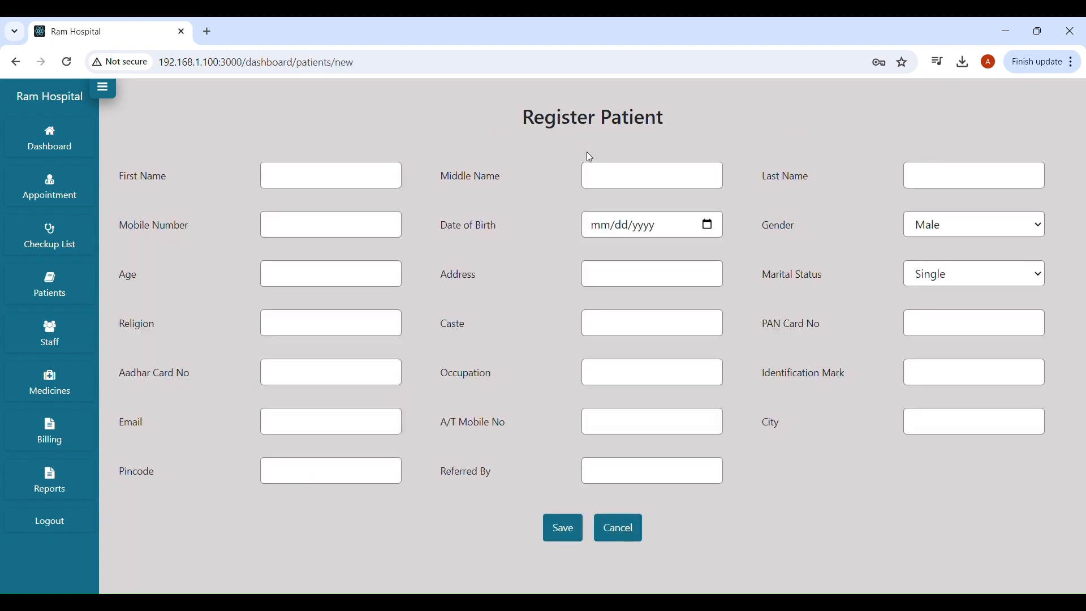
left_click(342, 181)
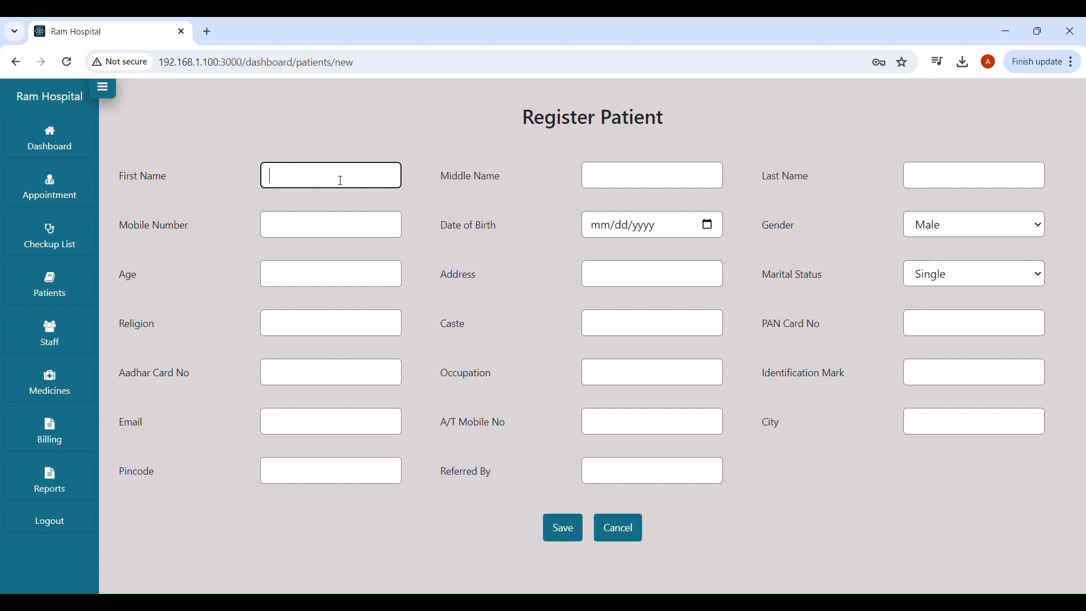
left_click(776, 182)
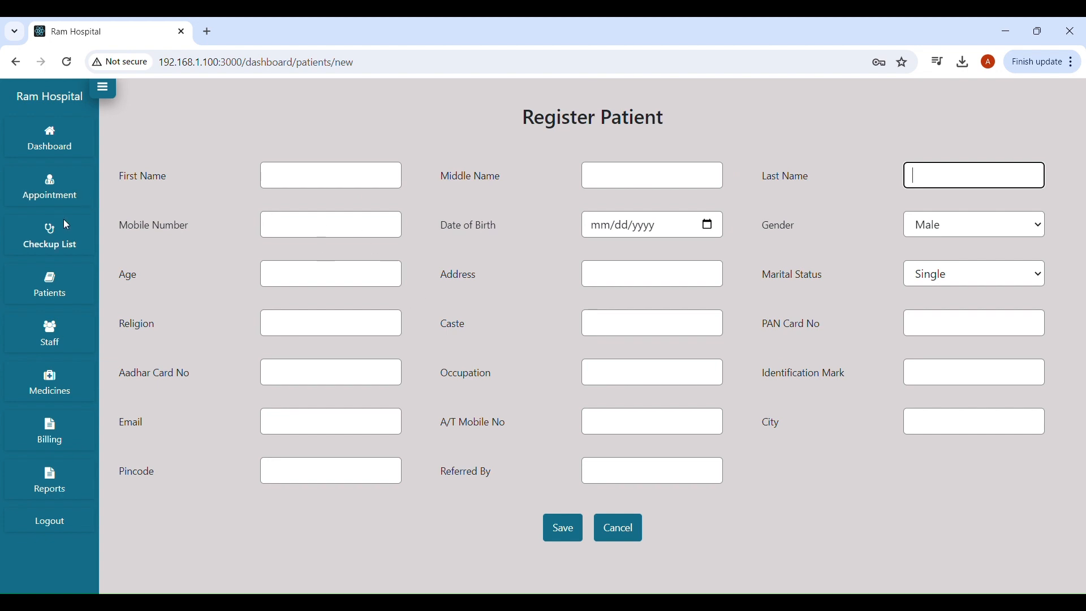
left_click(57, 236)
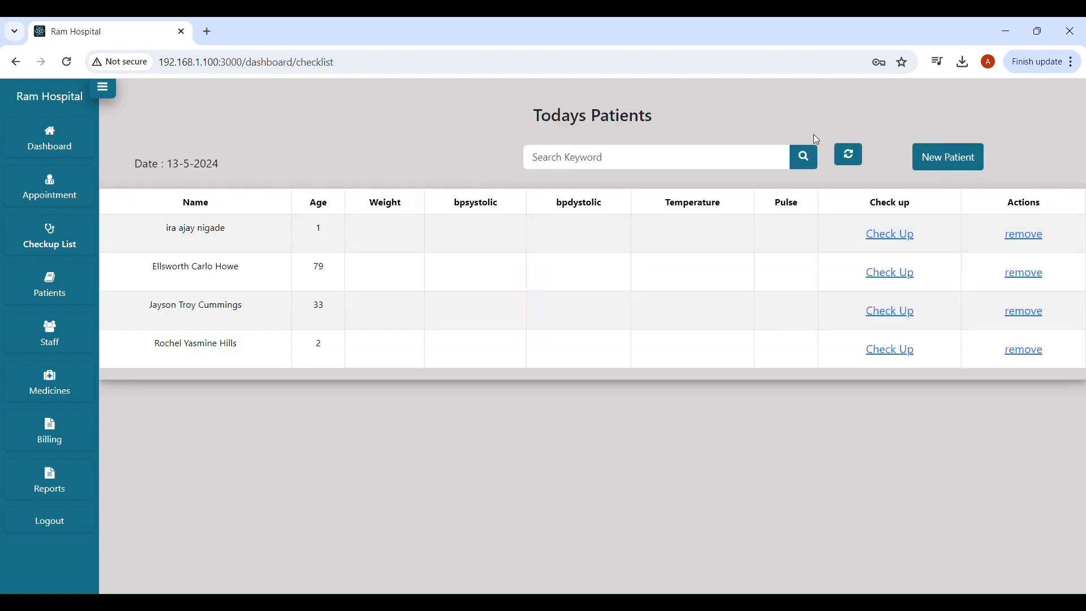
Search the patient list for the keyword 'john'.
left_click(736, 164)
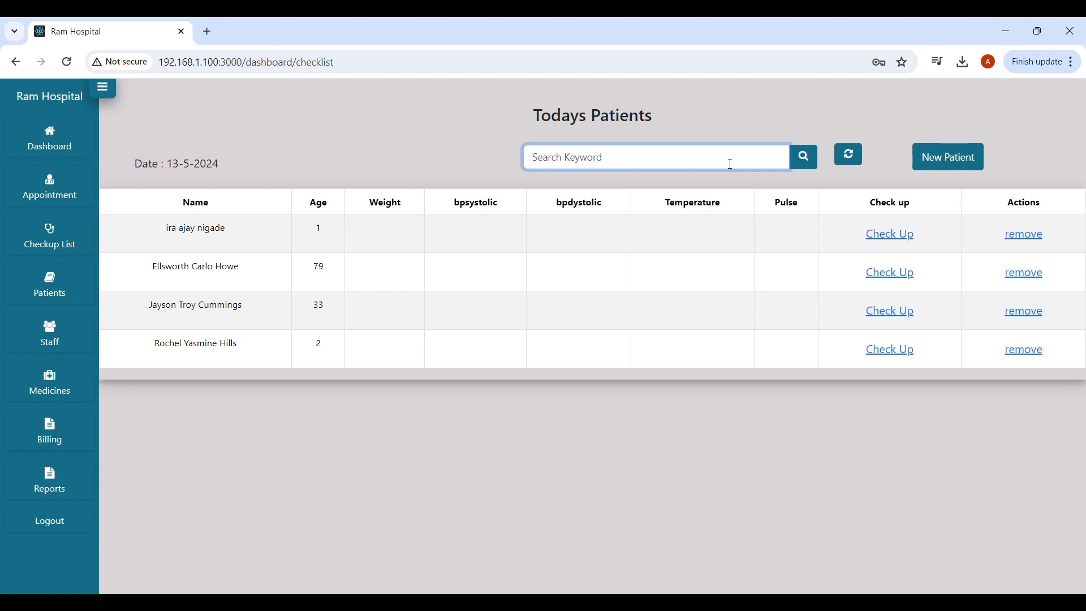
type("john")
left_click(802, 158)
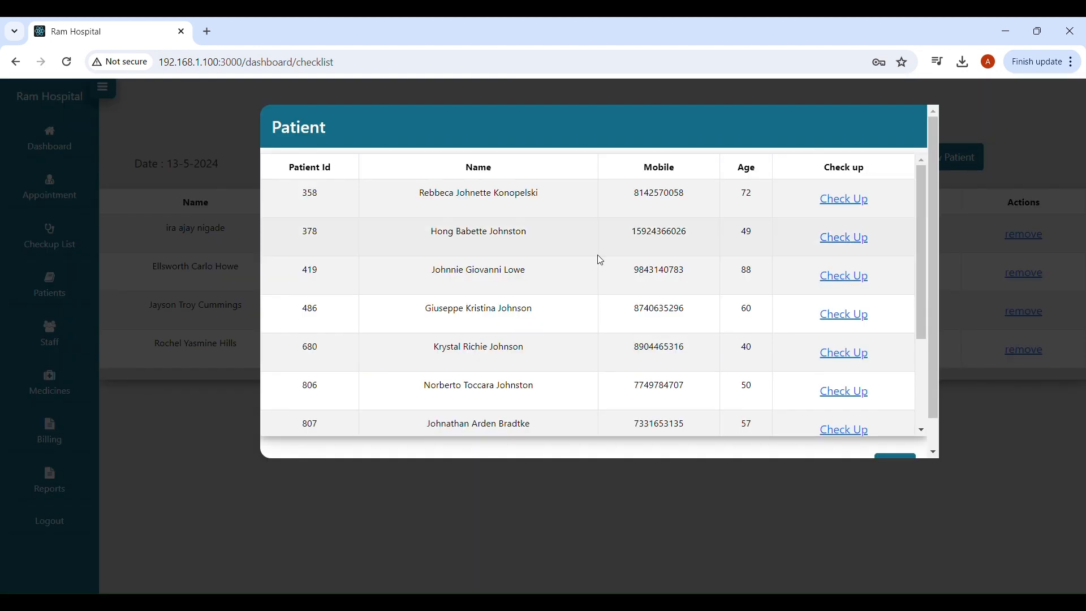
Start a checkup for the 50-year-old patient in the search results.
scroll(601, 260, "down", 4)
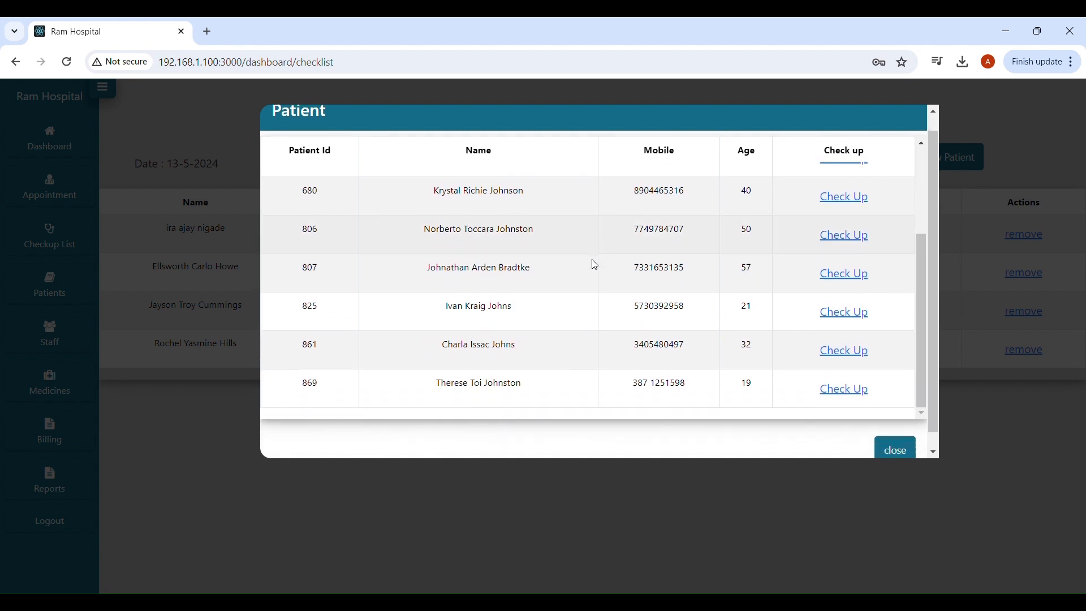
scroll(594, 264, "down", 1)
scroll(591, 262, "up", 3)
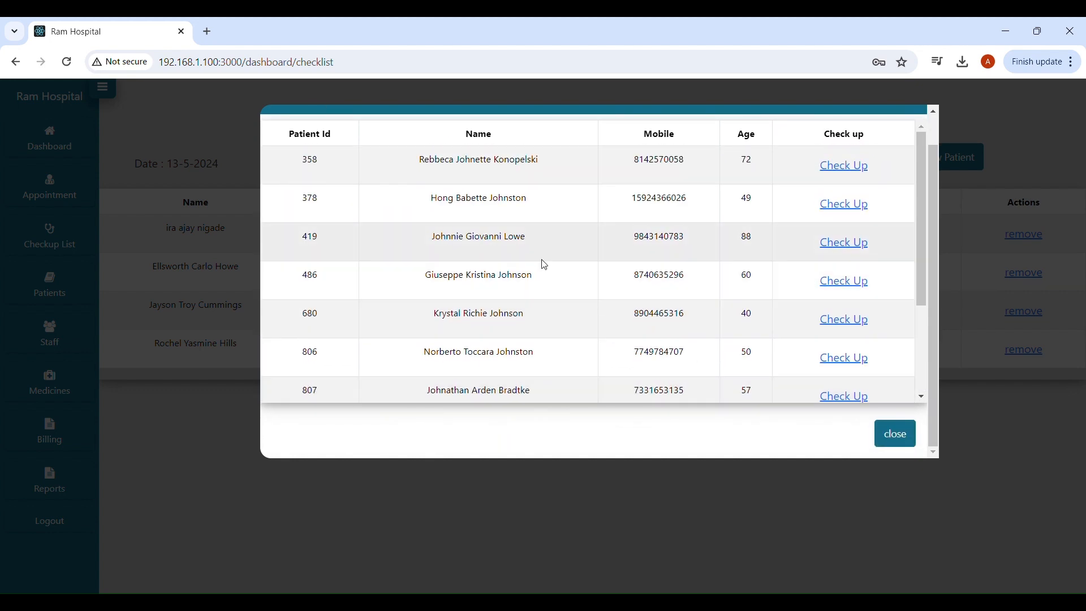
scroll(545, 266, "down", 4)
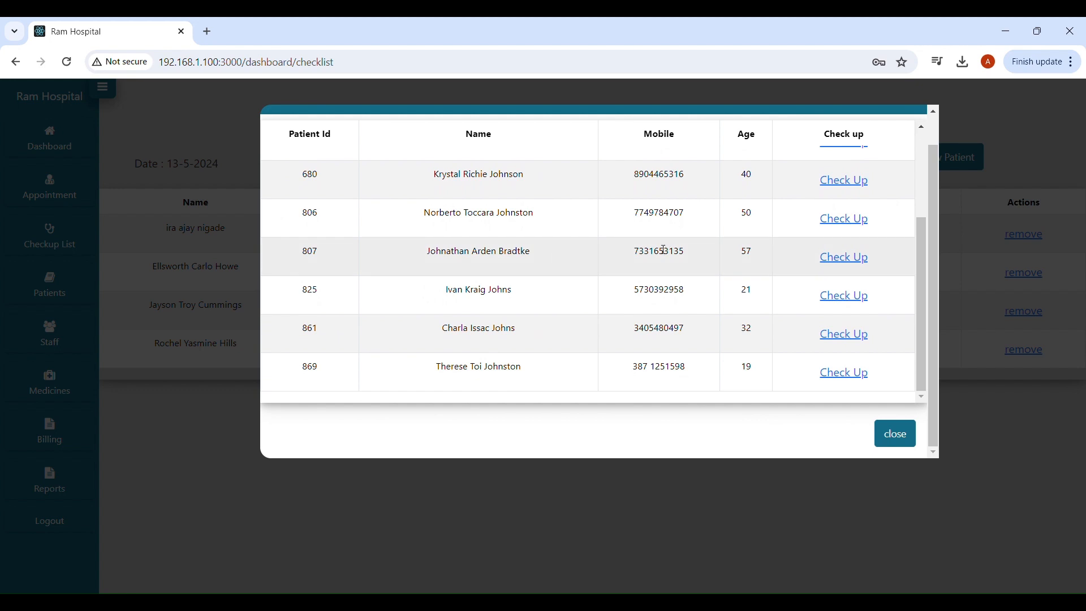
left_click(843, 221)
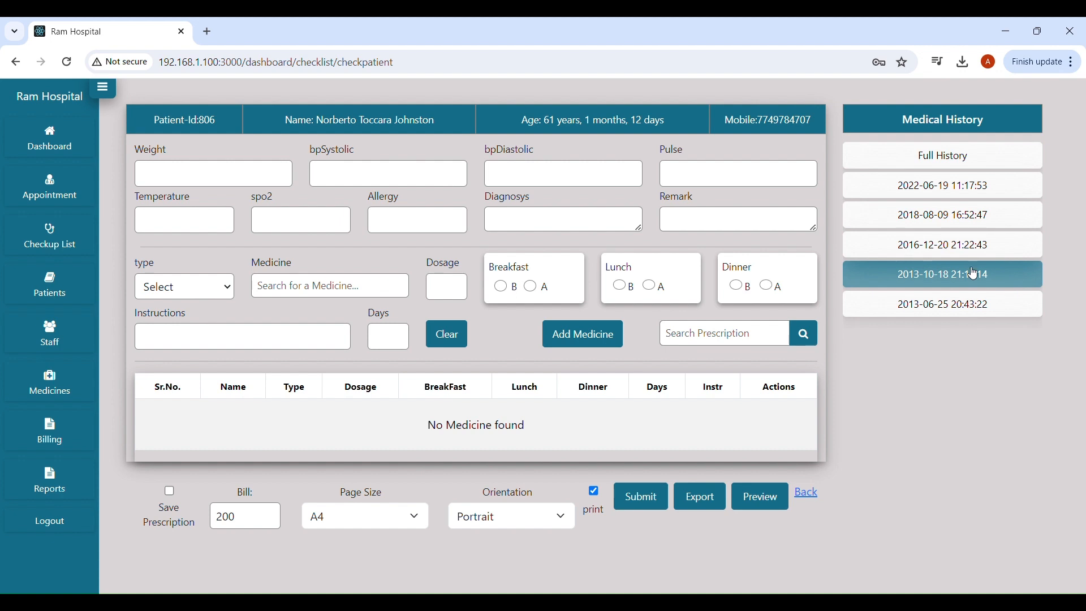
left_click(964, 301)
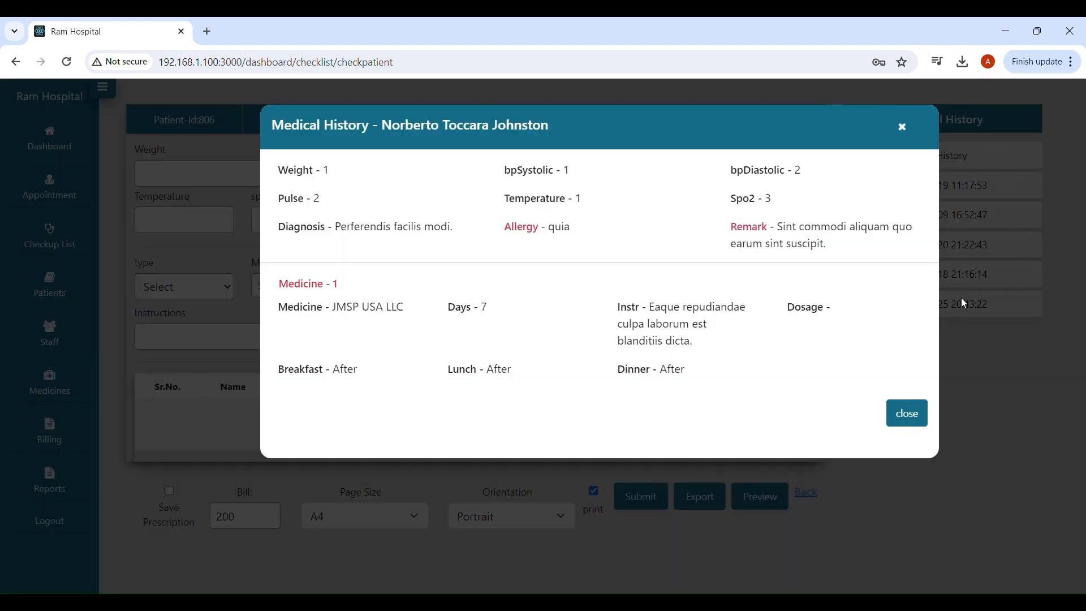
left_click(902, 127)
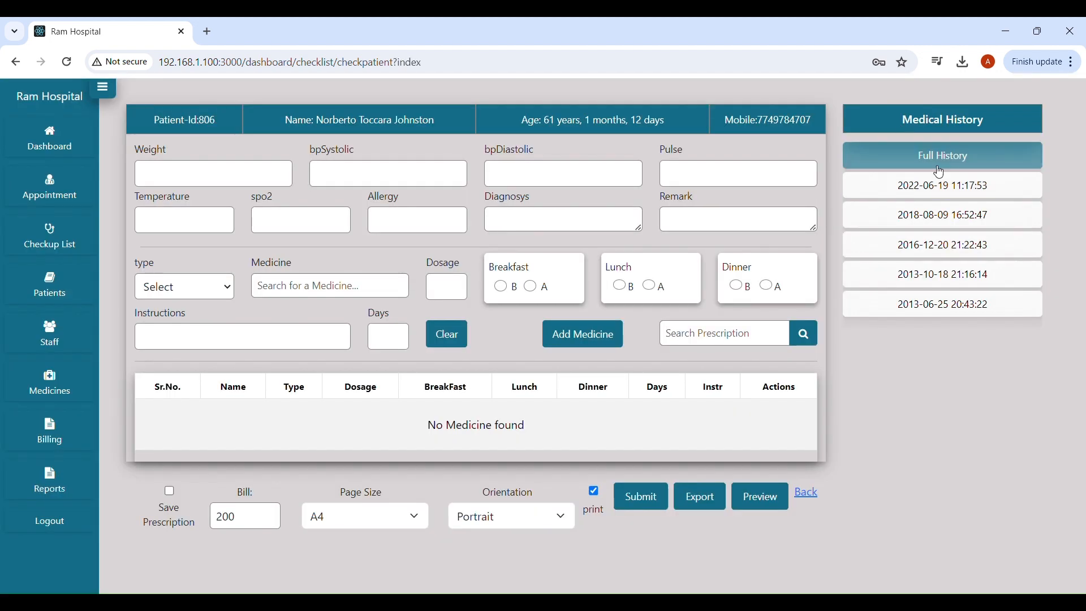
left_click(937, 162)
left_click(892, 127)
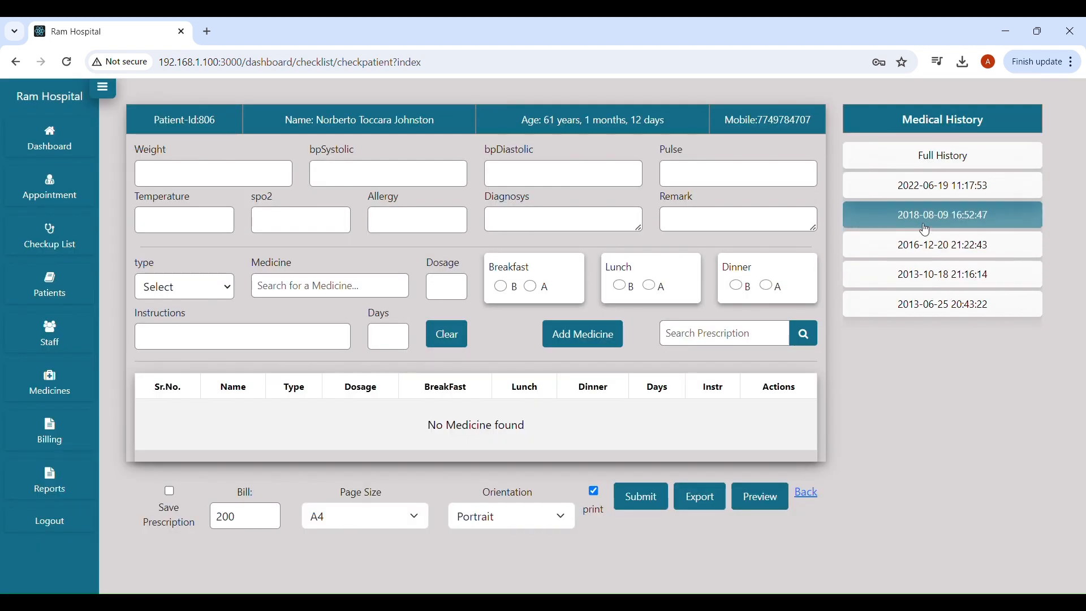
left_click(922, 194)
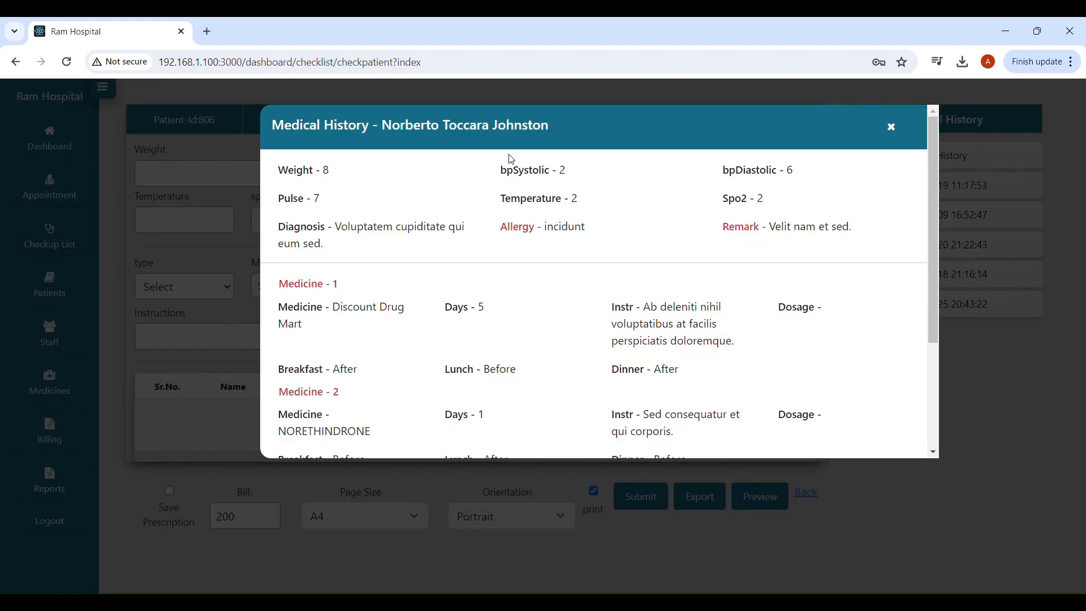
left_click(889, 125)
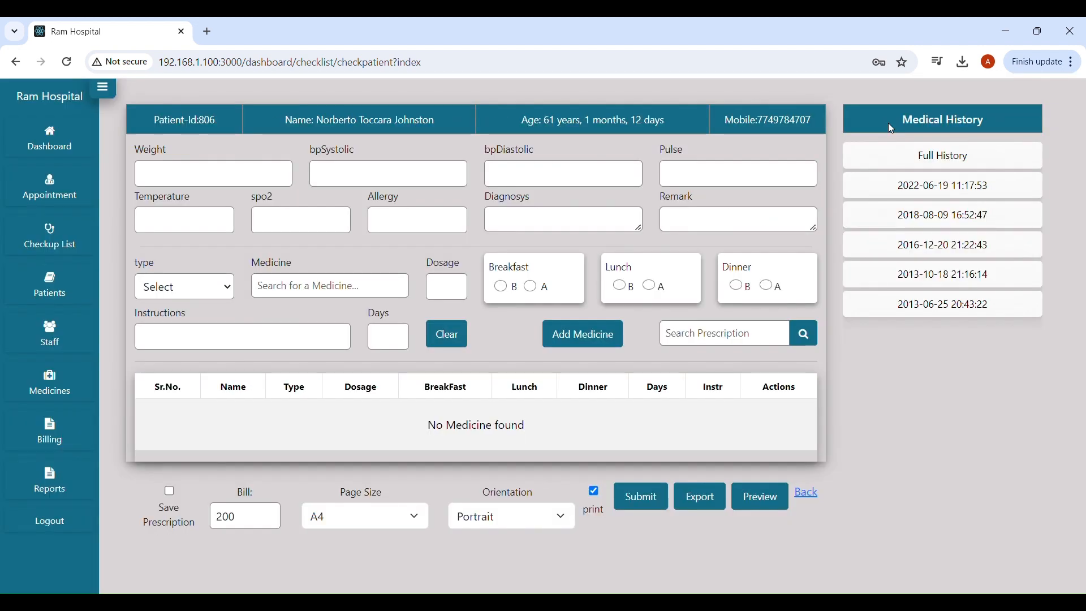
left_click(923, 163)
scroll(659, 233, "down", 15)
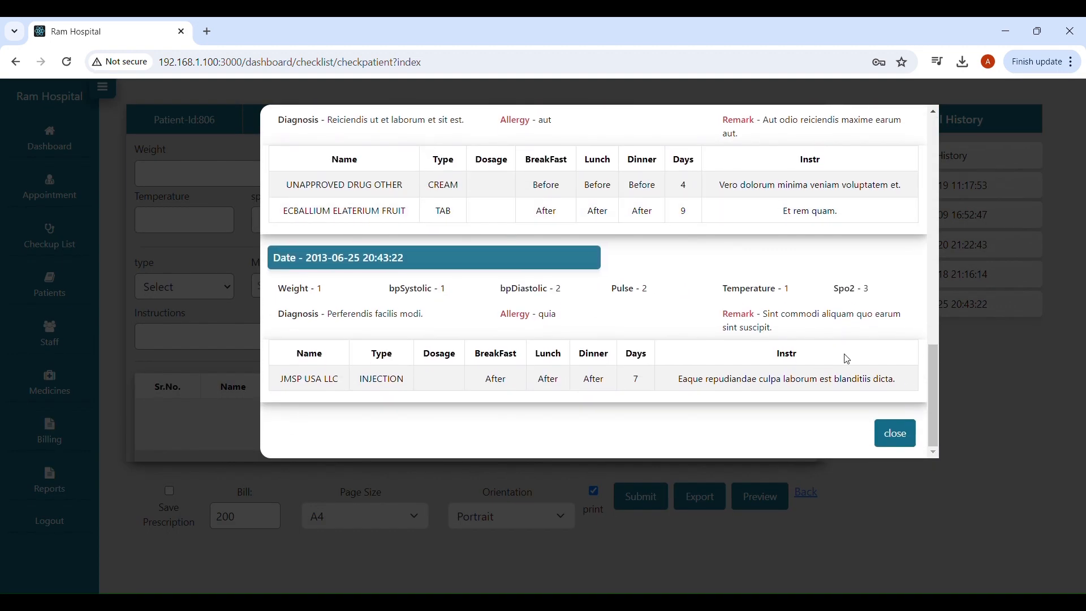
left_click(896, 436)
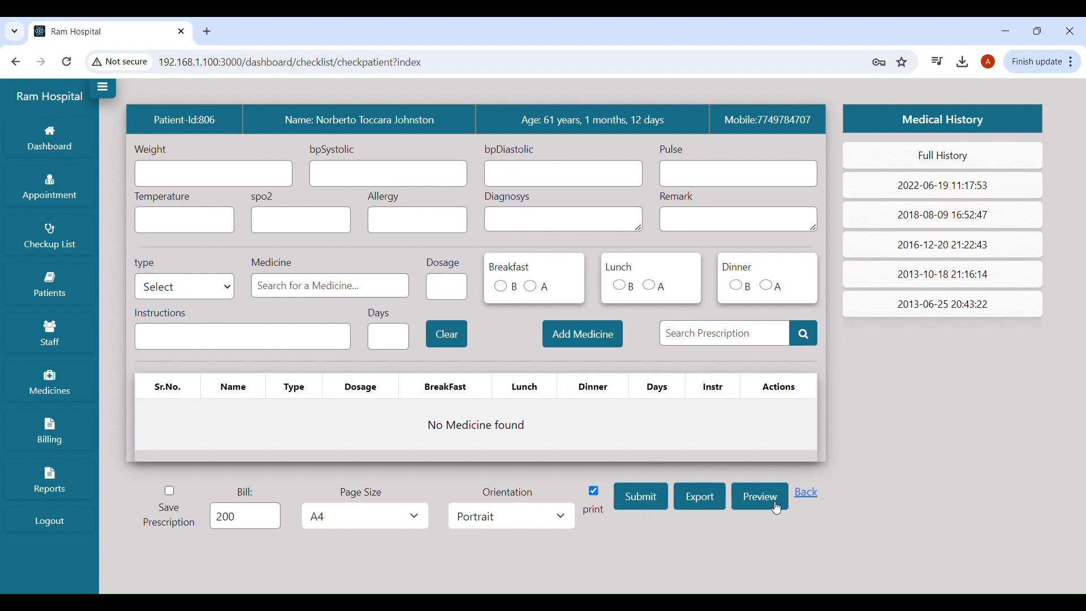
Enter a weight of 50 in the checkup form.
left_click(217, 175)
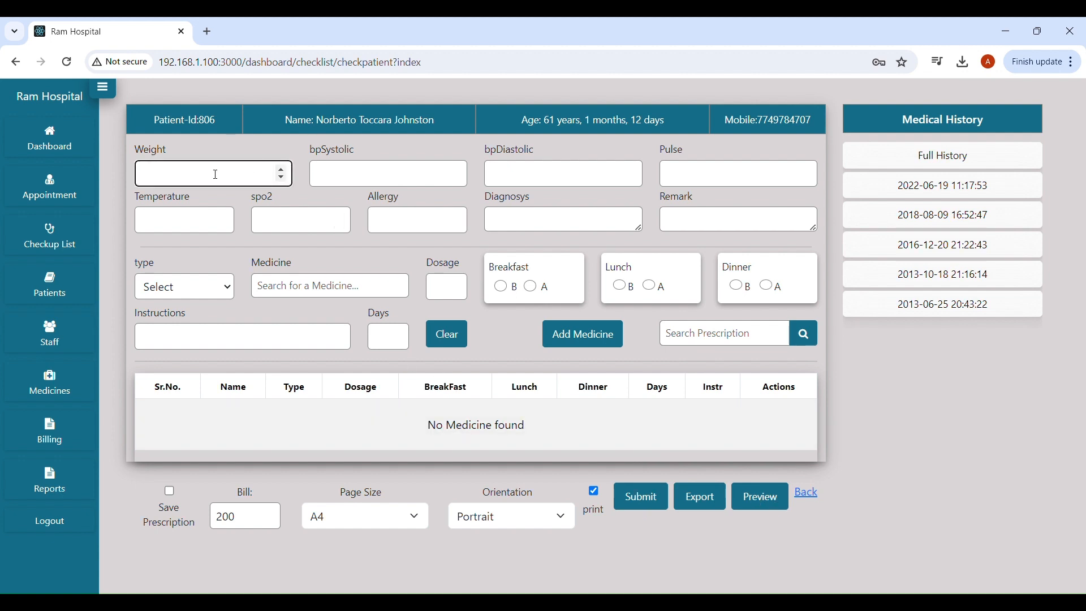
type("50")
left_click(353, 185)
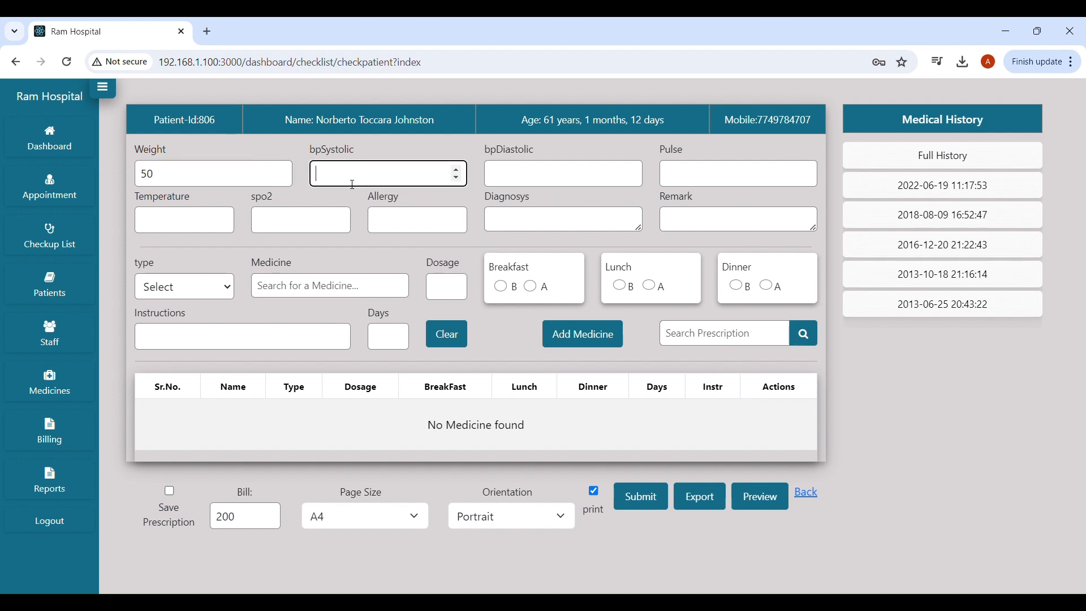
Enter diagnosis 'fever' and load the saved prescription's CAP 300 and CRF 400 medicines.
left_click(533, 226)
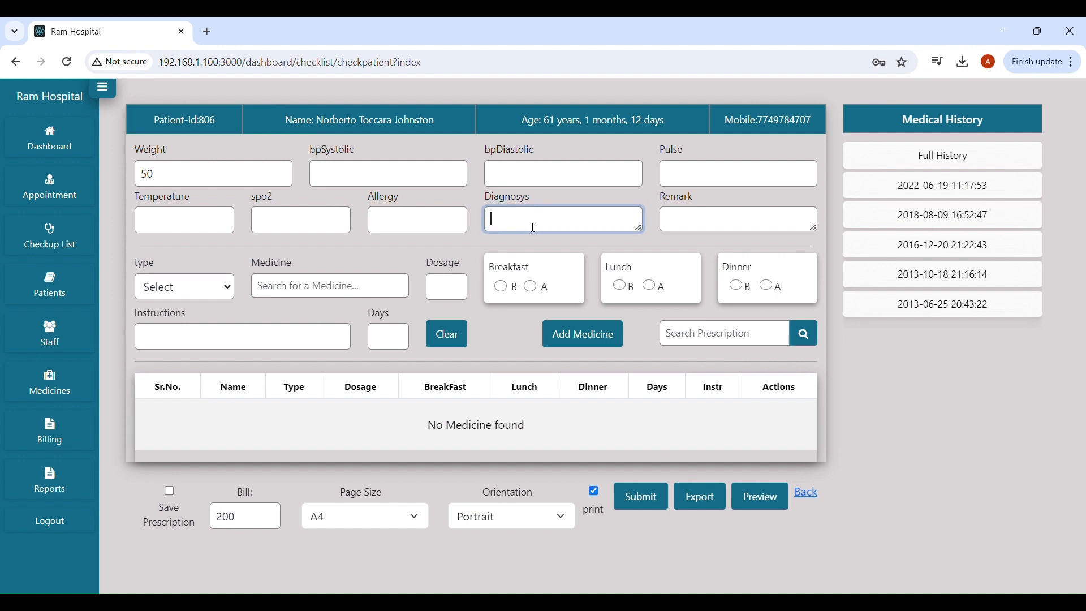
type("fi")
type("ev")
left_click(804, 333)
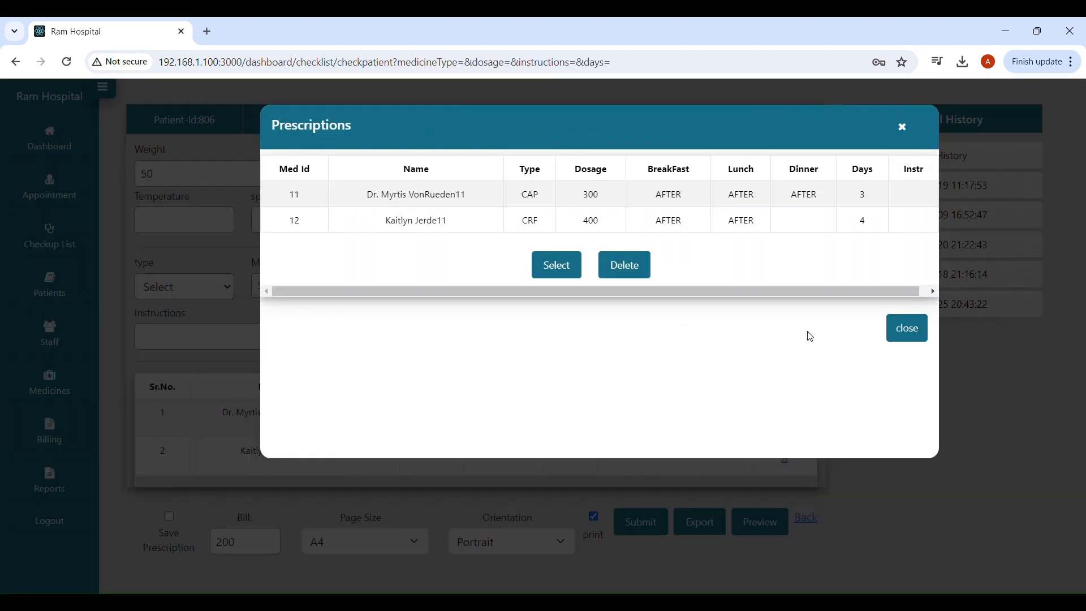
left_click(557, 268)
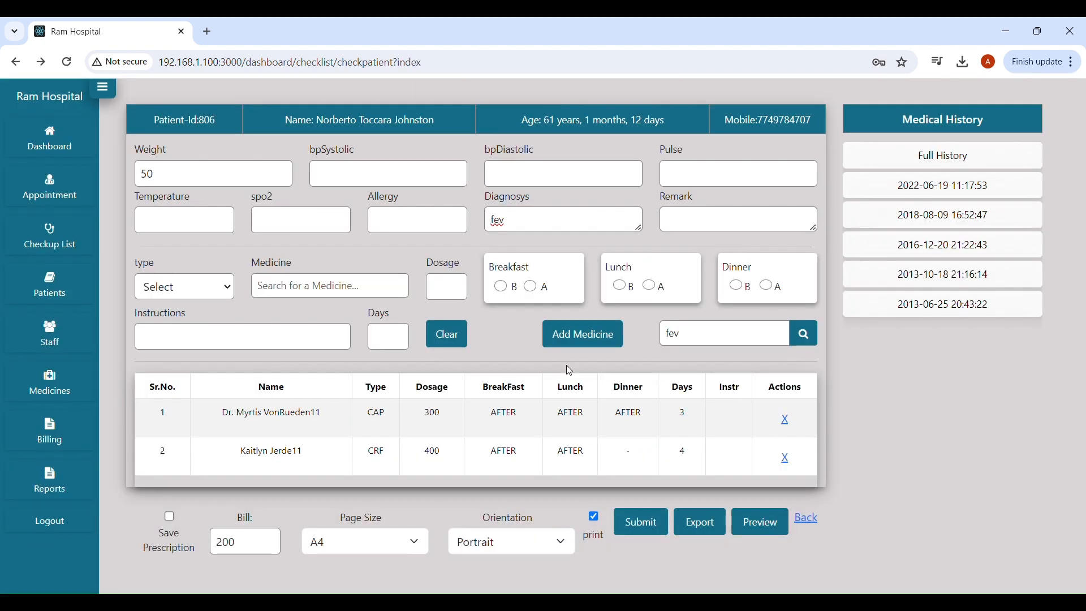
left_click(529, 222)
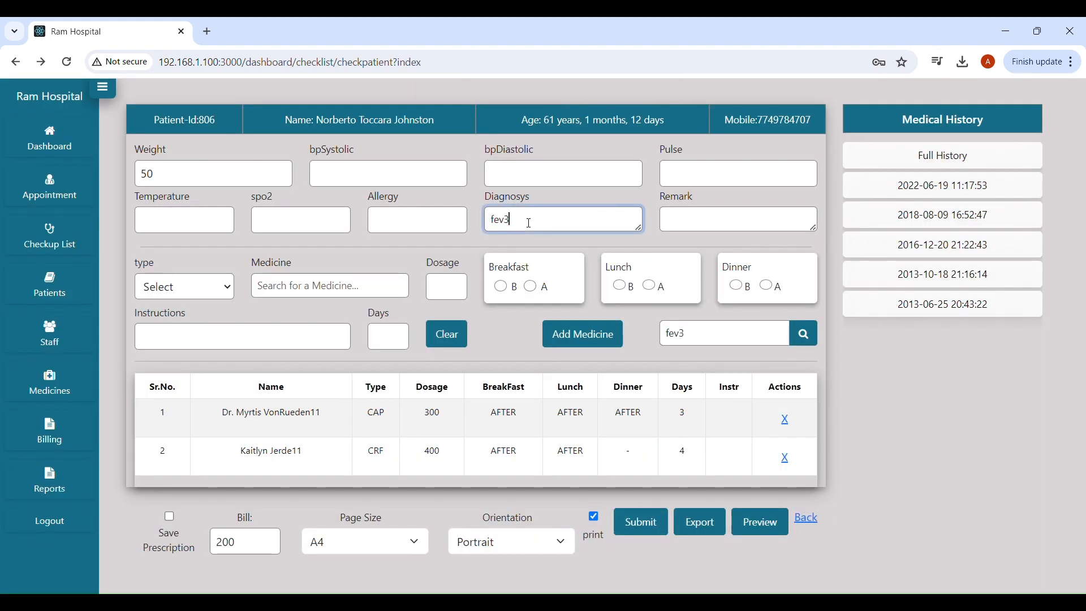
type("er")
left_click(187, 295)
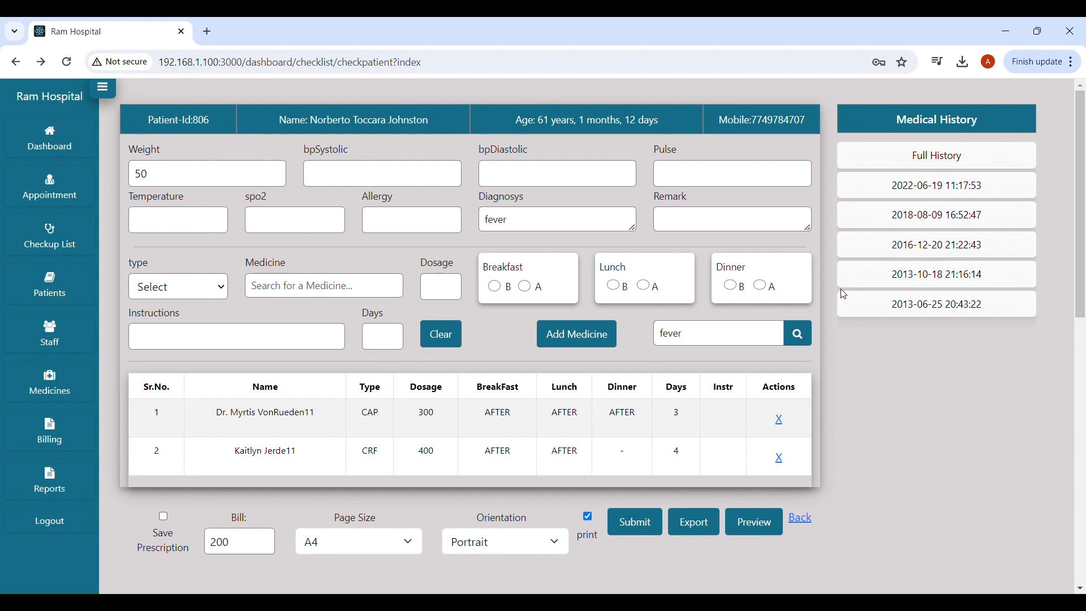
Preview the prescription PDF, then submit the checkup and close the Checkup Done dialog.
left_click(752, 522)
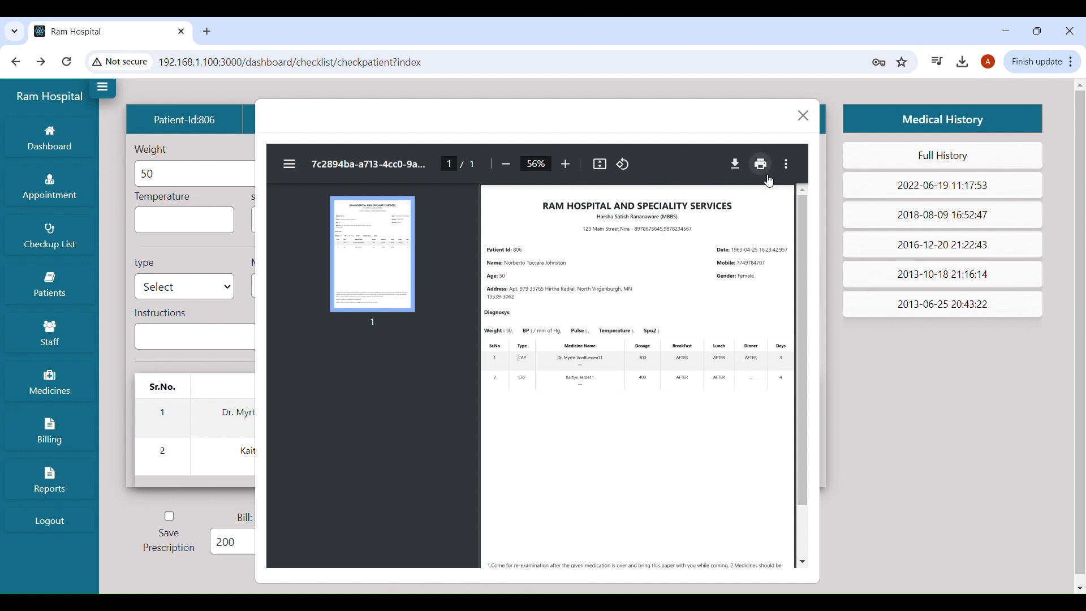
left_click(804, 115)
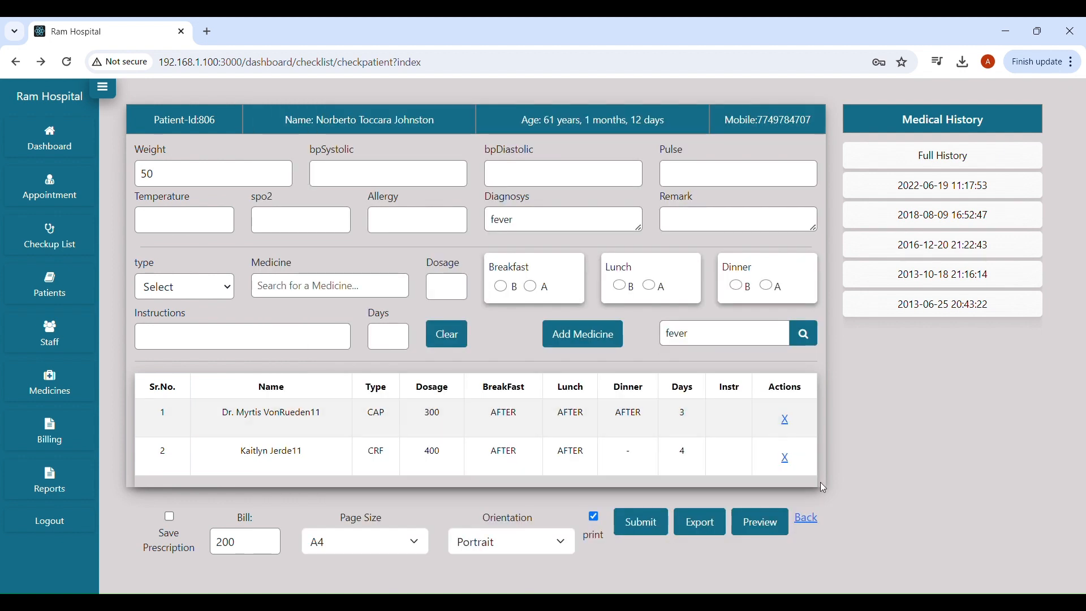
left_click(647, 521)
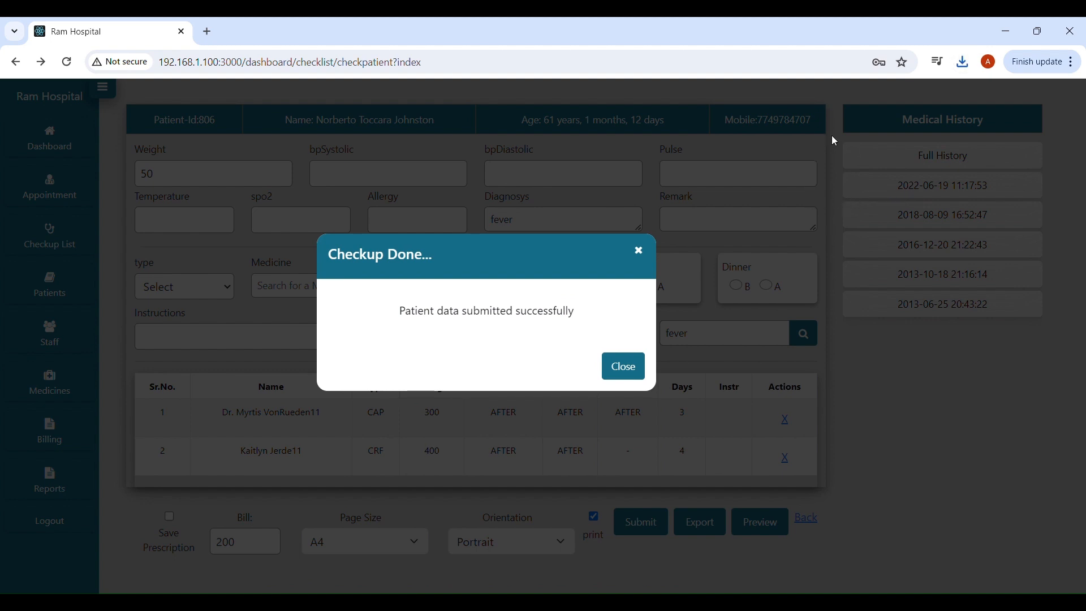
left_click(627, 368)
left_click(624, 367)
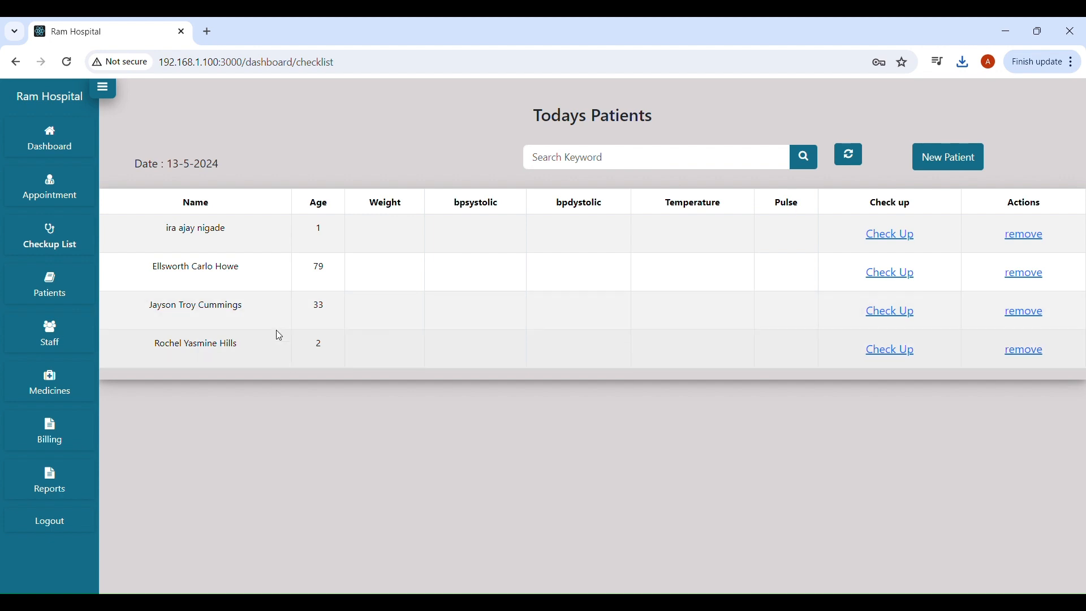
Remove the last checklist patient, then save the first waiting patient's weight and return to the list.
left_click(1026, 358)
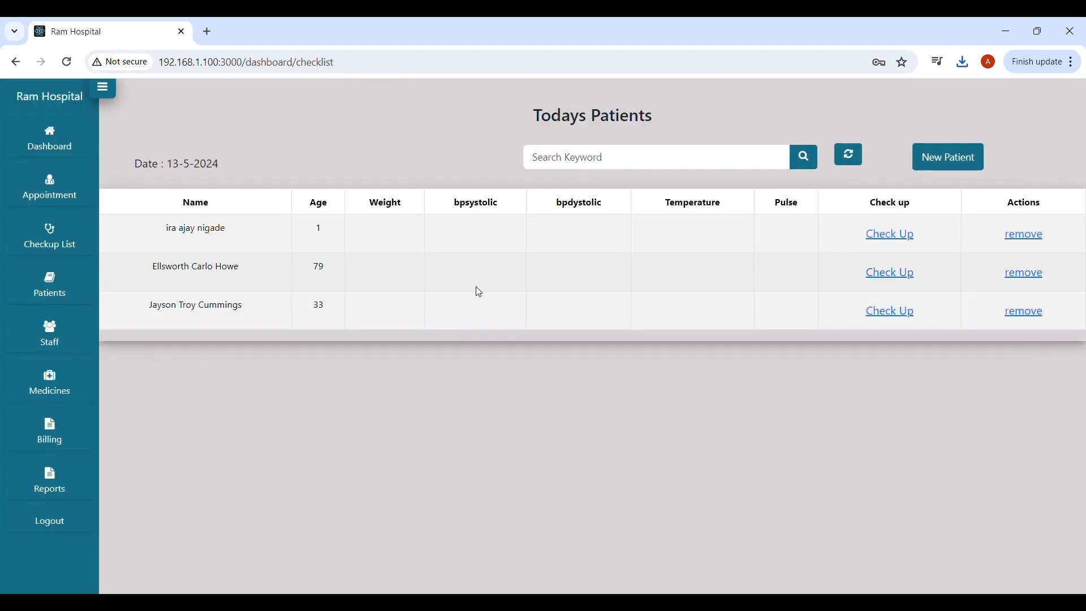
left_click(63, 207)
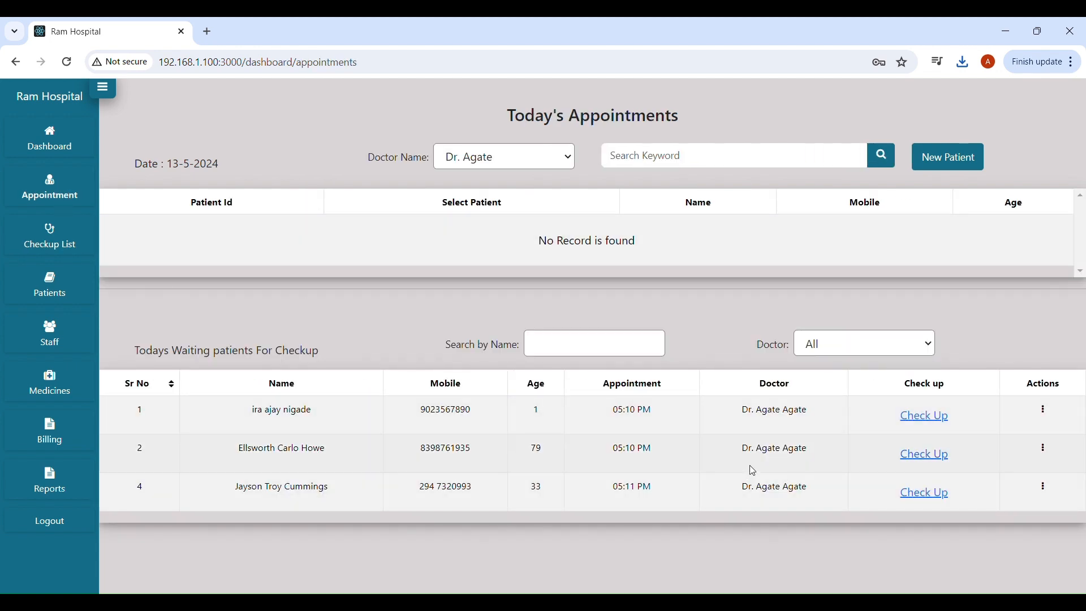
left_click(925, 419)
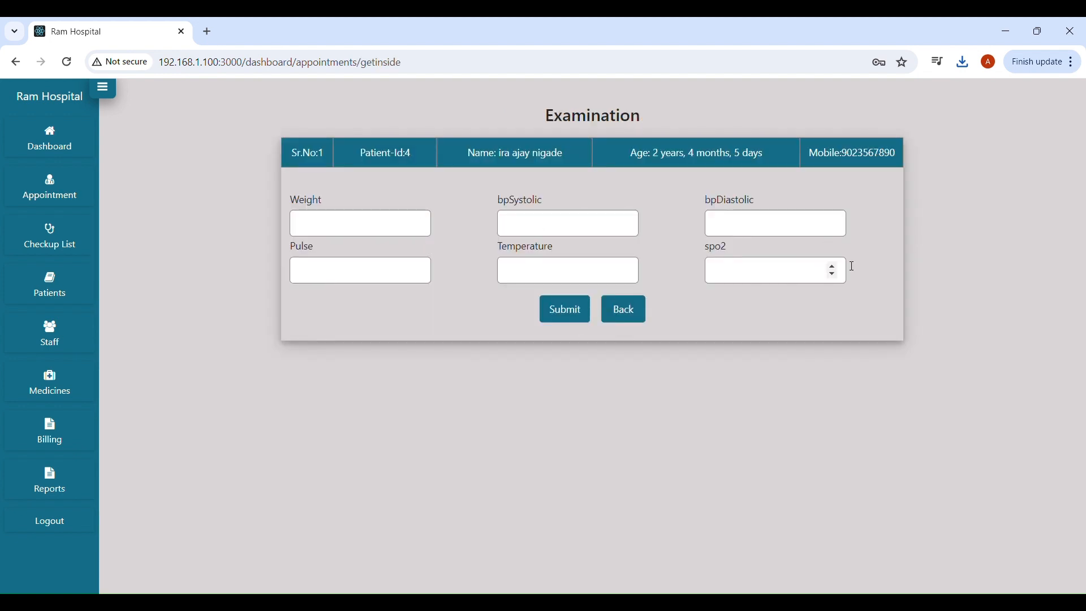
left_click(322, 227)
type("12")
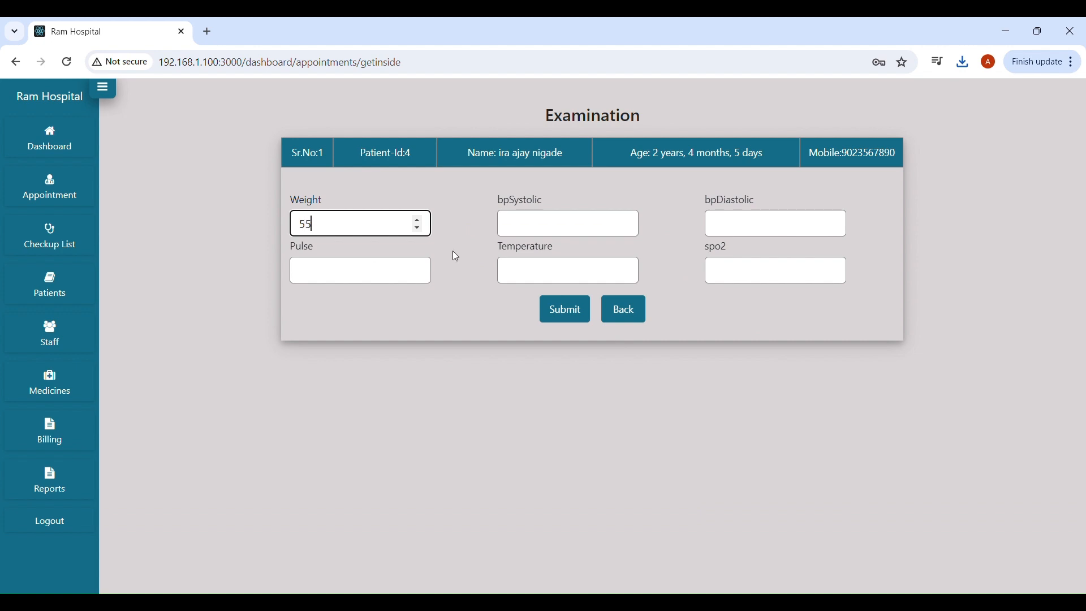
left_click(574, 304)
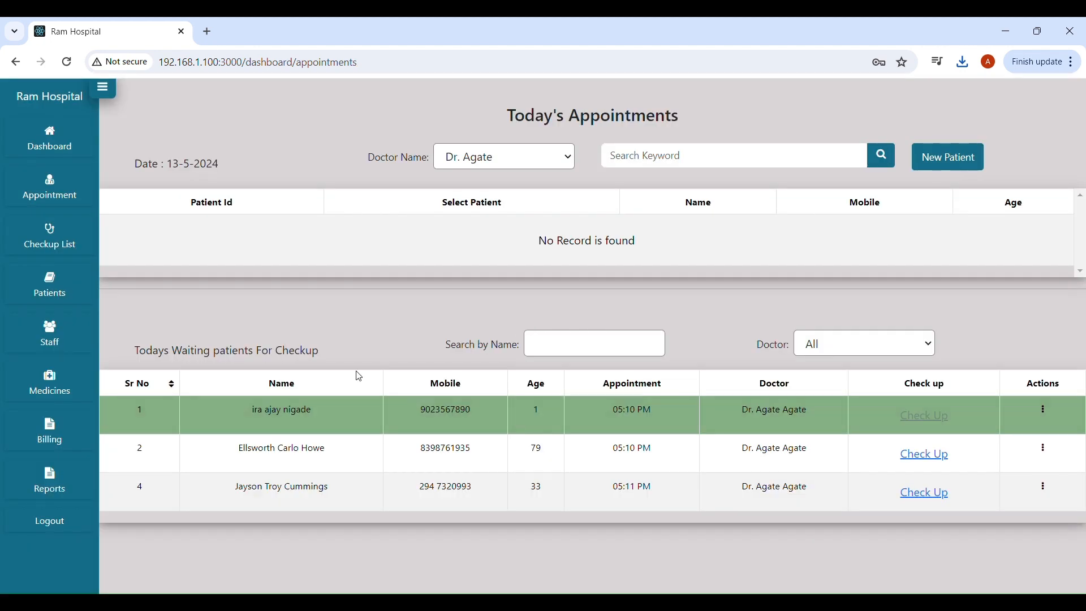
left_click(48, 233)
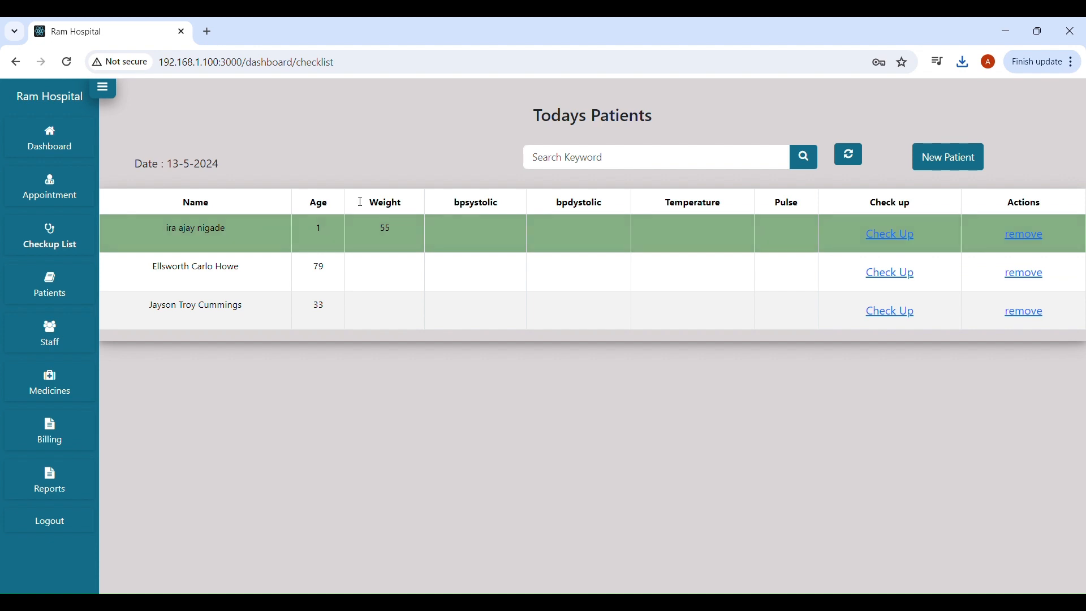
left_click(59, 189)
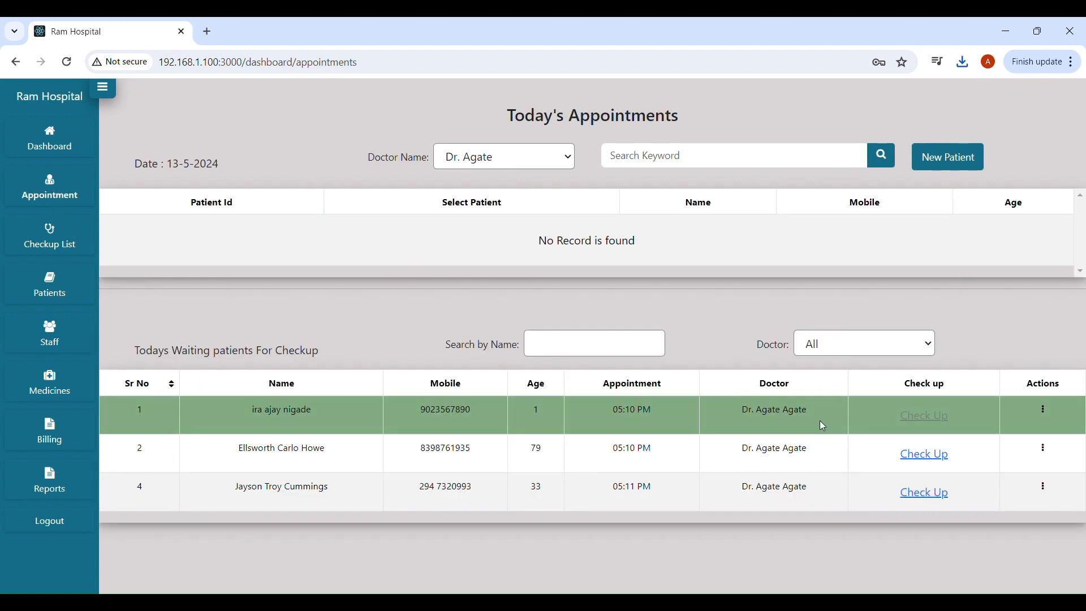
left_click(1046, 451)
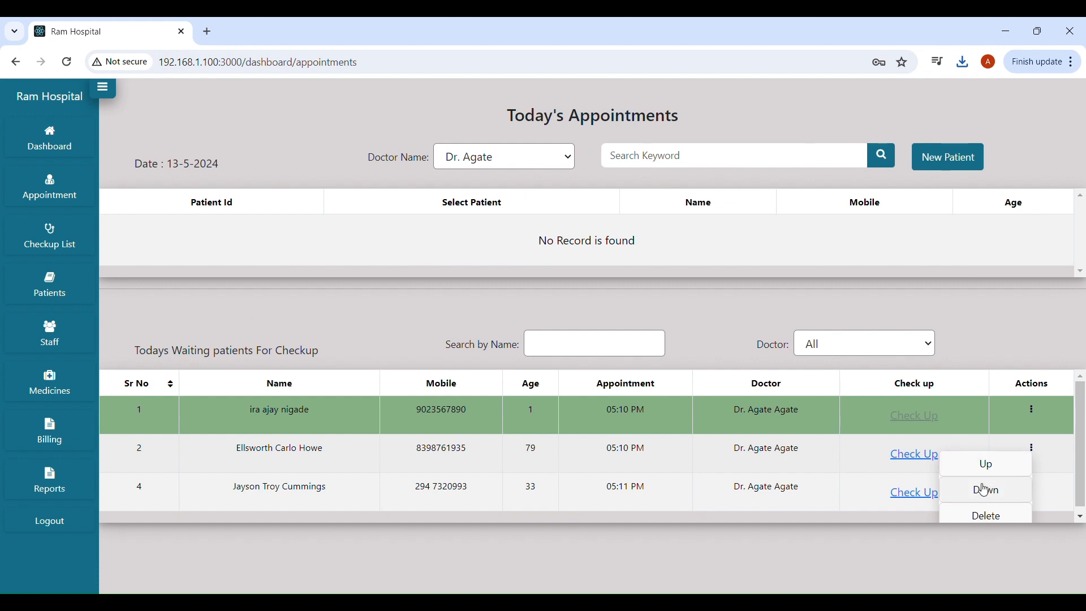
scroll(987, 491, "down", 1)
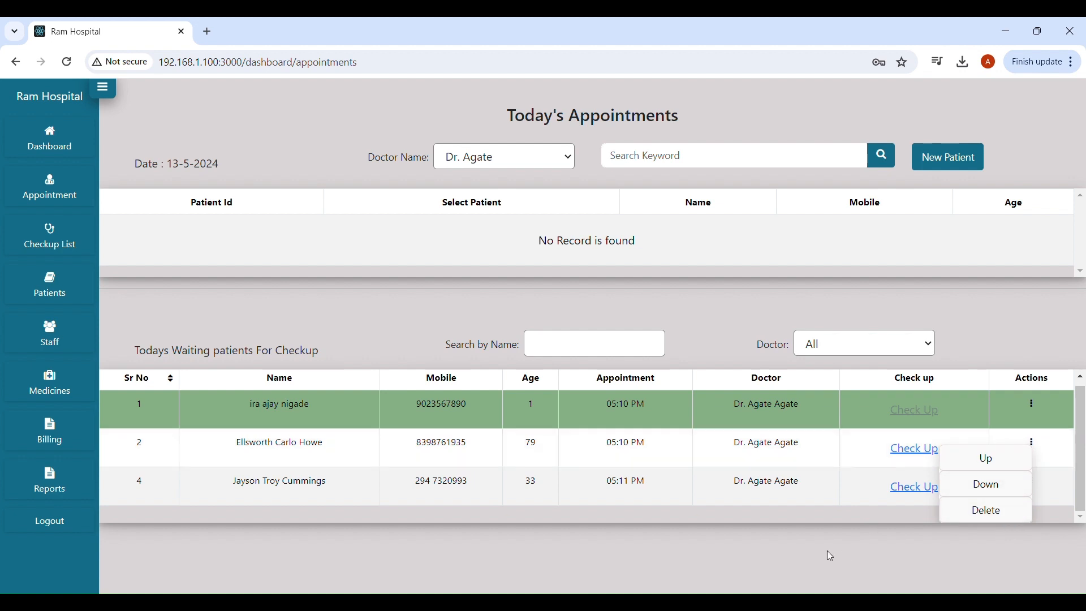
scroll(727, 464, "up", 1)
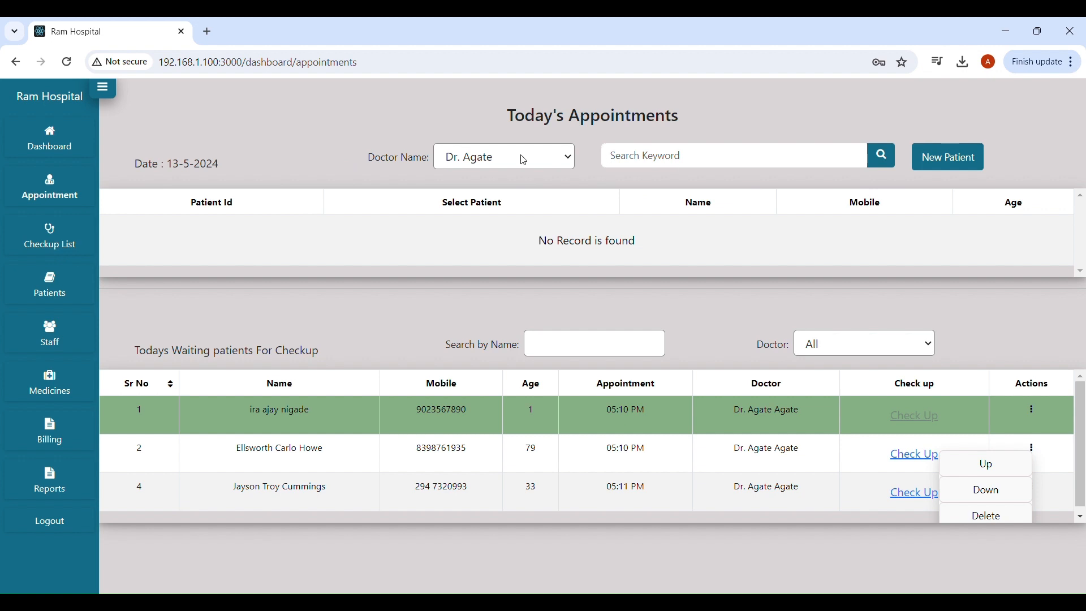
Leave the new-patient form unfilled and open the Patient Information list.
left_click(945, 165)
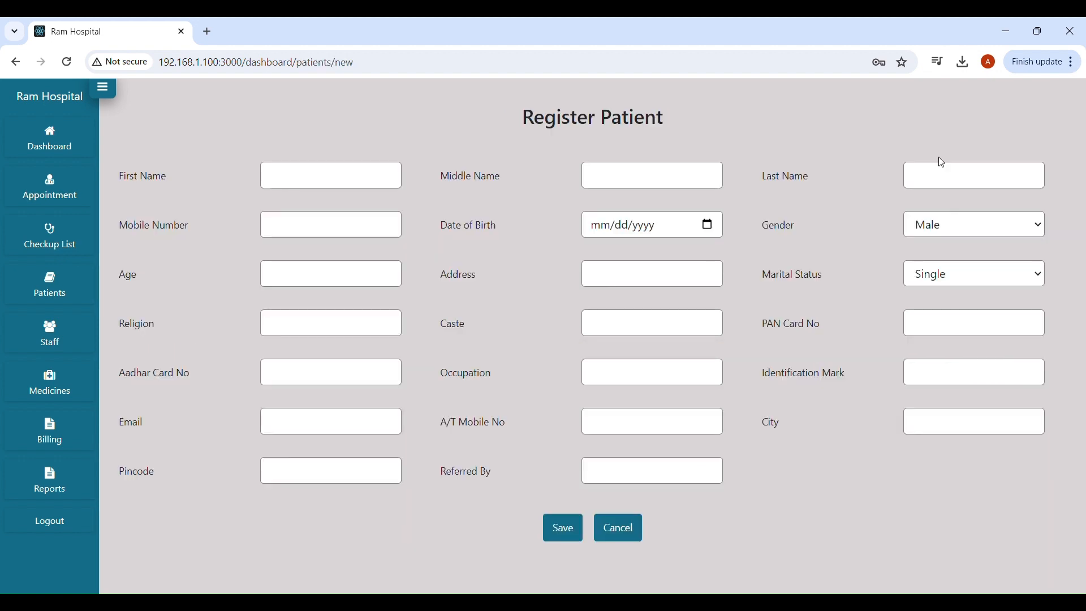
left_click(313, 177)
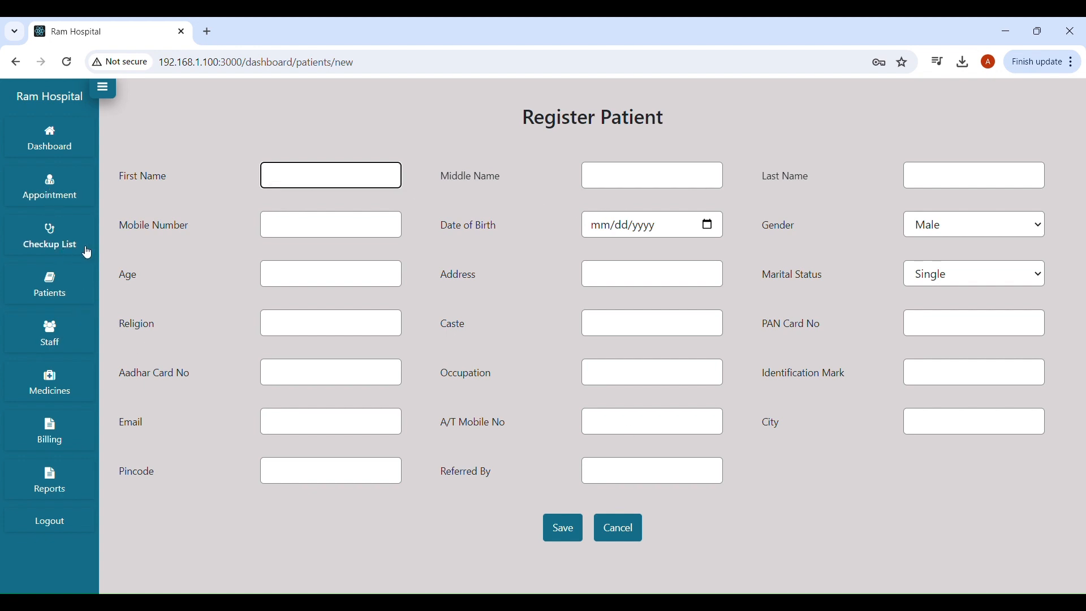
left_click(54, 288)
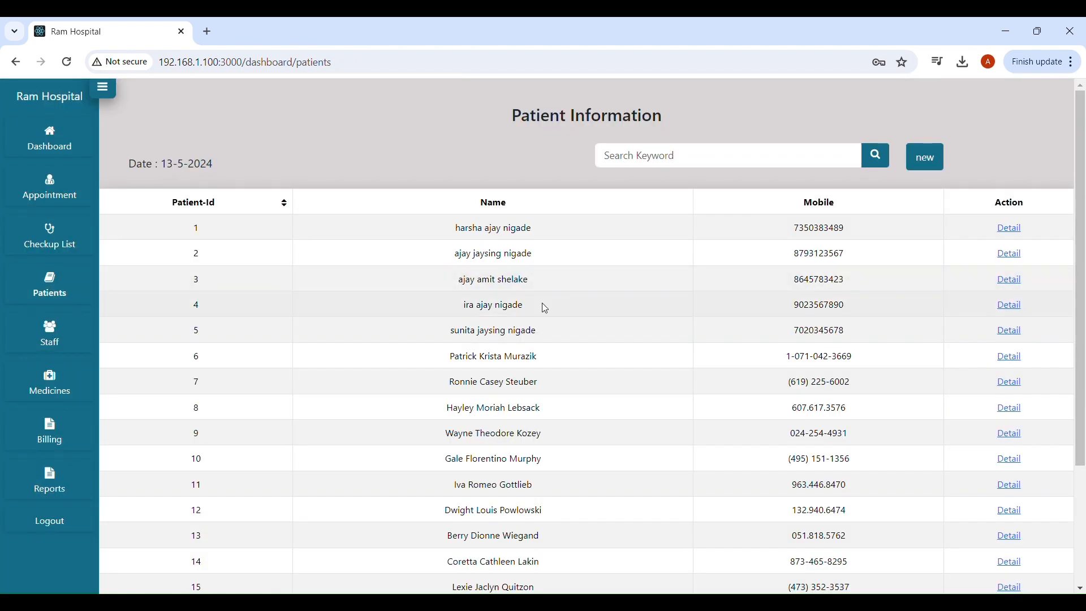
Leave the patient list for the User's Information list of eight staff accounts.
scroll(543, 305, "down", 7)
scroll(547, 307, "up", 8)
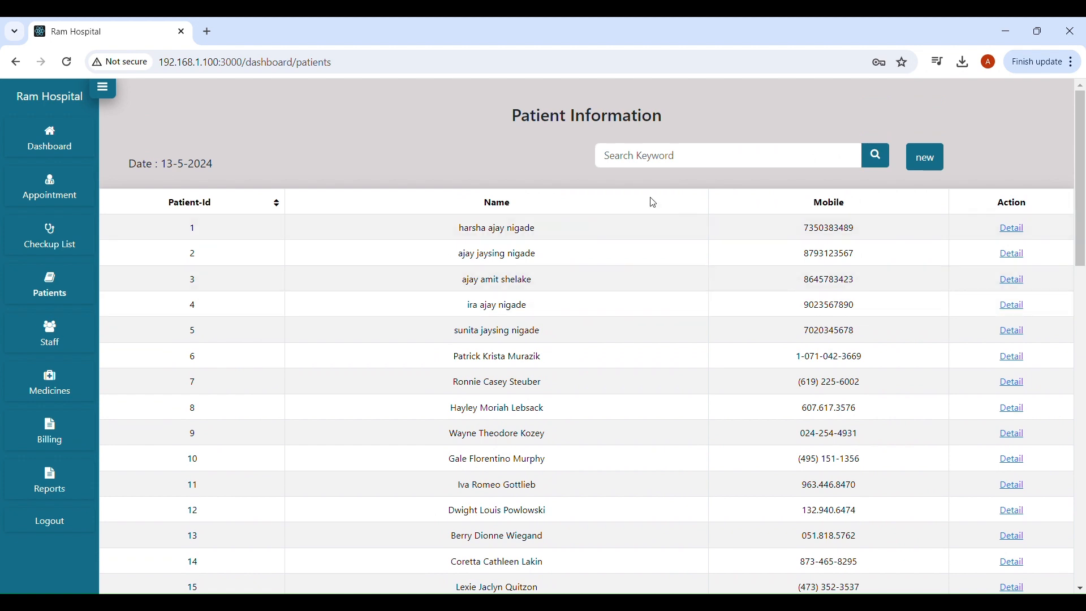
left_click(656, 159)
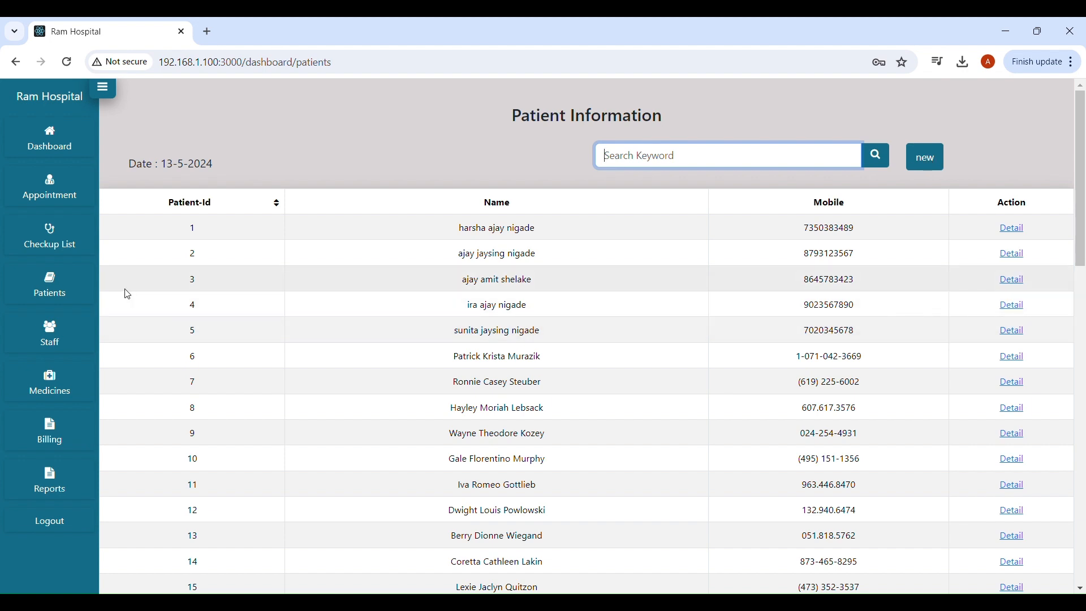
left_click(50, 333)
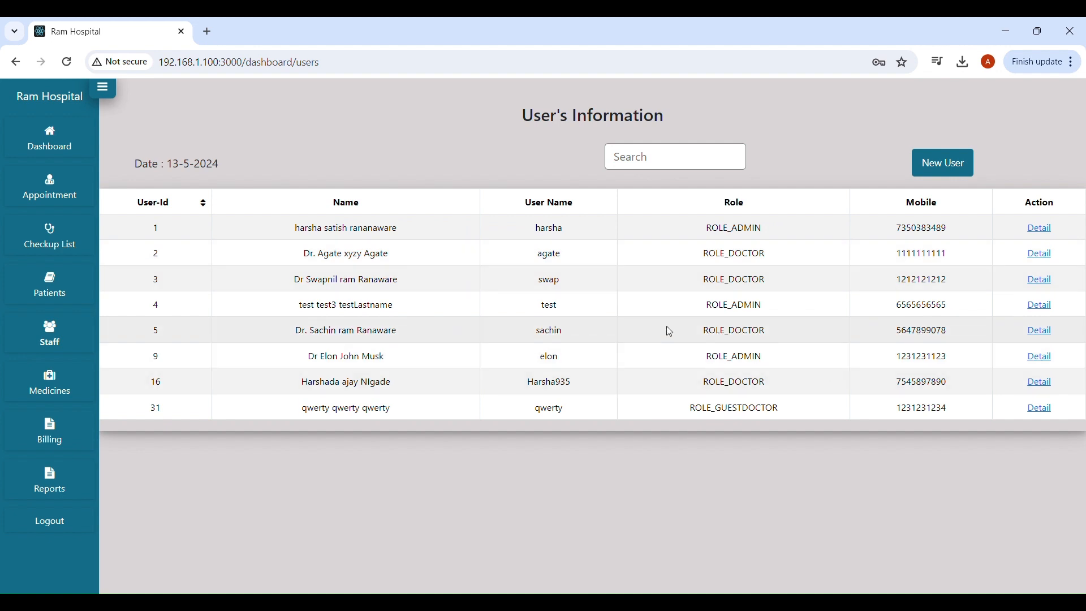
Open the Register User form and enter the new user's first, middle and last names.
left_click(944, 163)
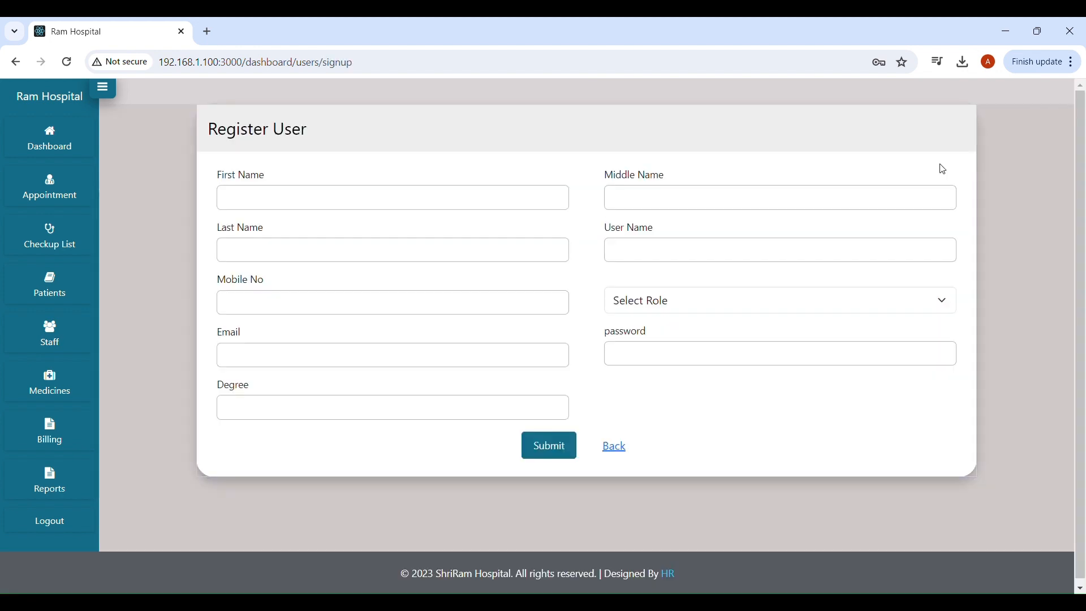
left_click(408, 200)
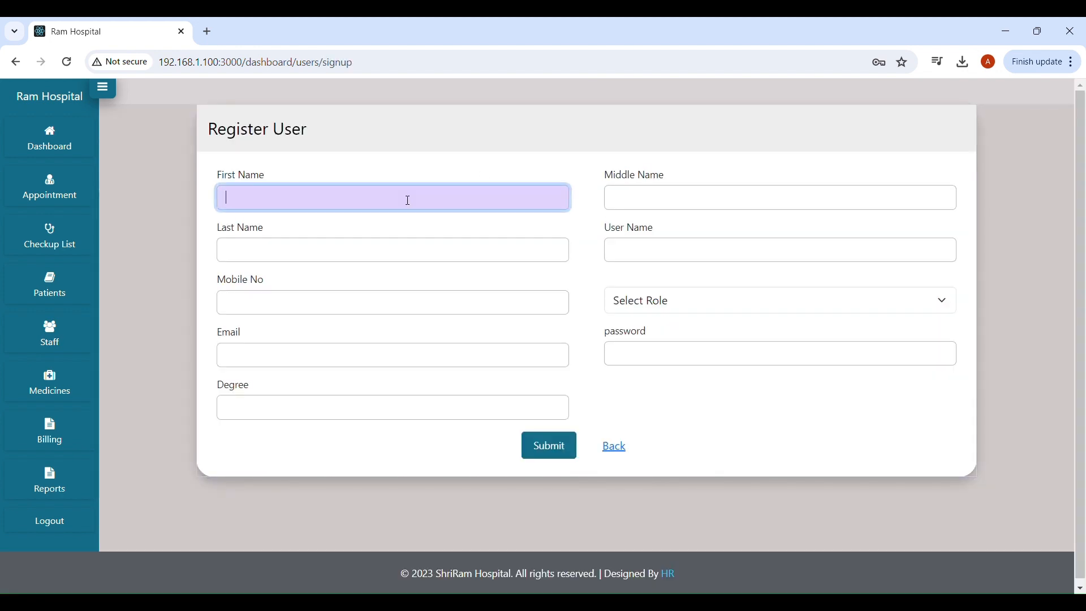
type("test")
key("BackSpace")
key("BackSpace")
key("BackSpace")
key("BackSpace")
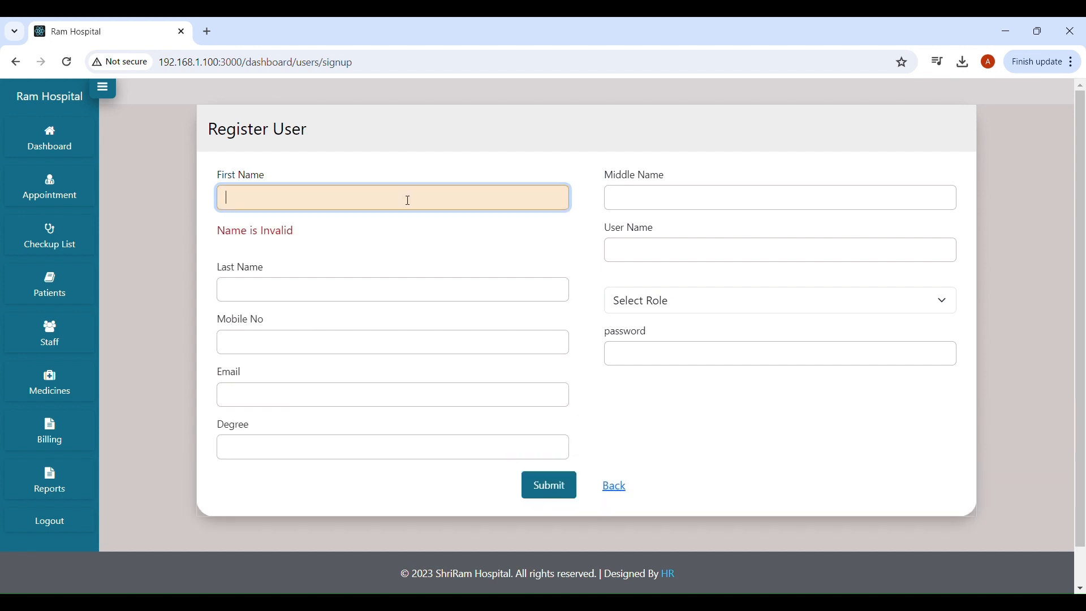
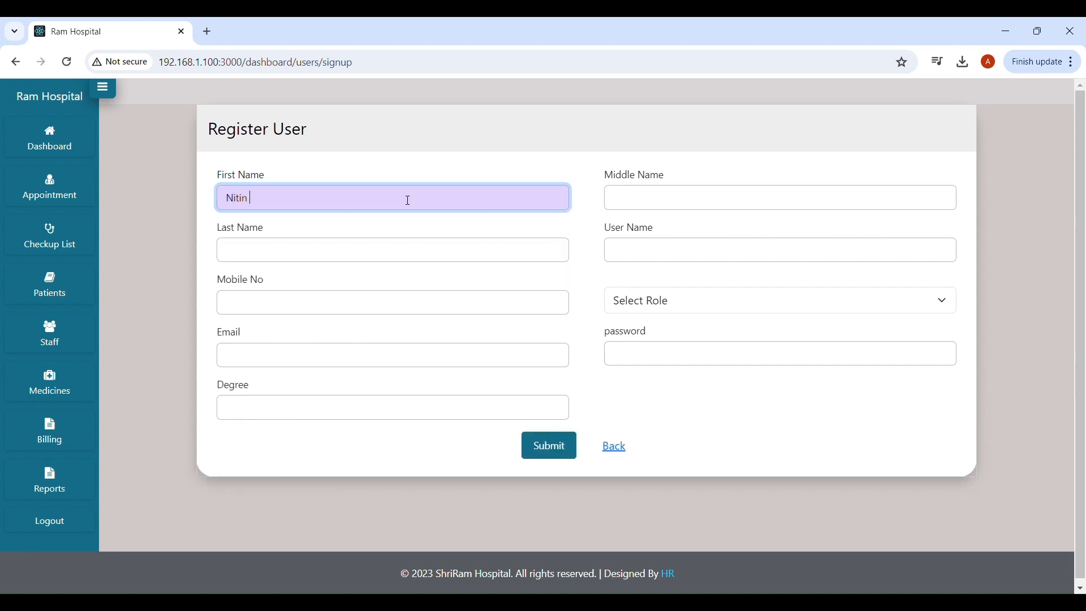
left_click(660, 202)
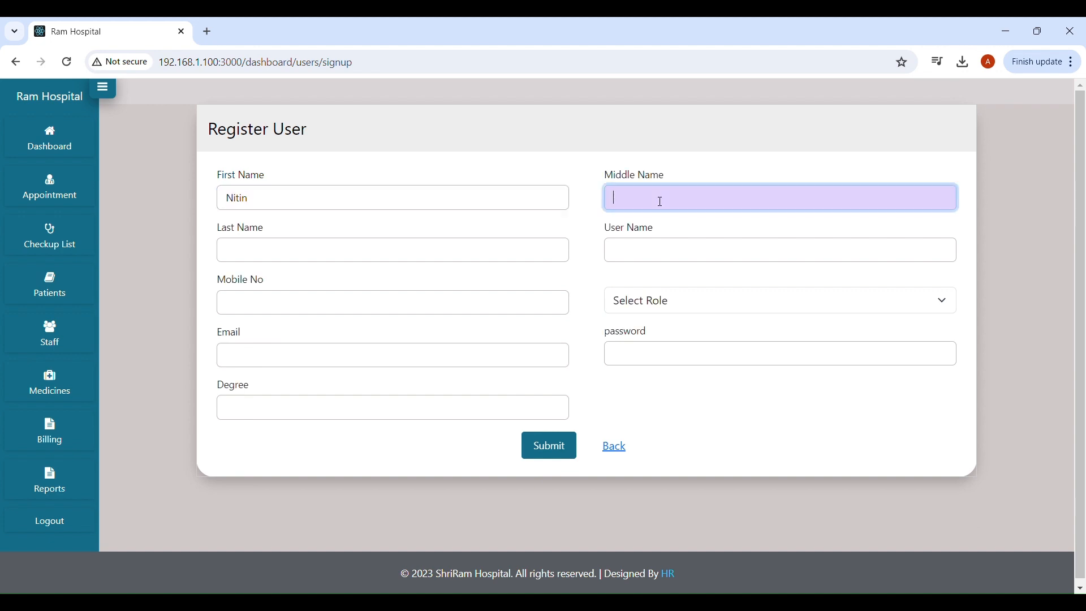
left_click(440, 250)
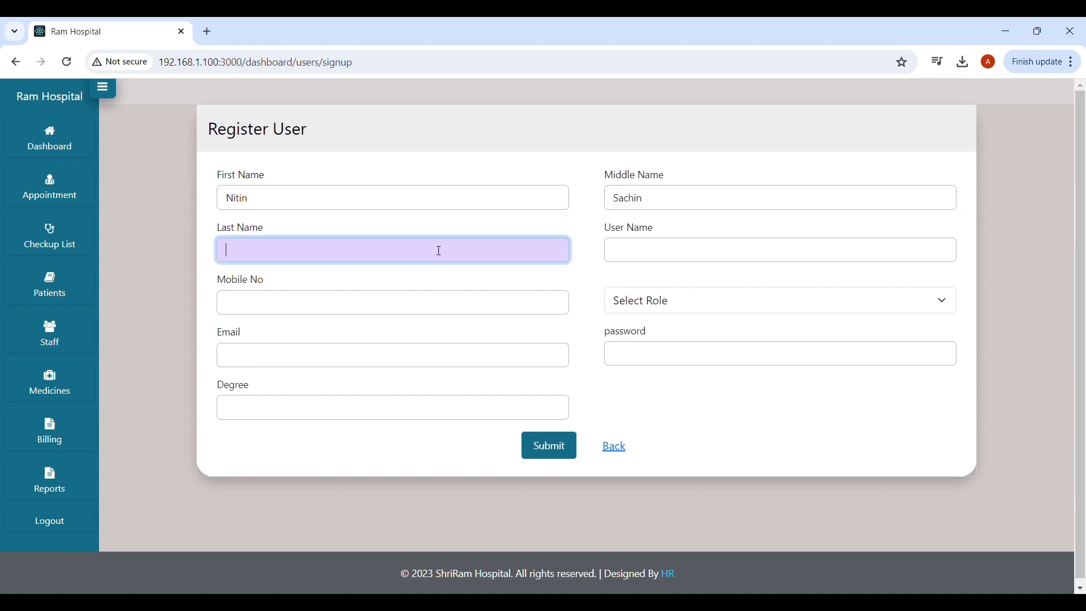
type("atil")
Fill in the new user's user name and select it.
left_click(704, 254)
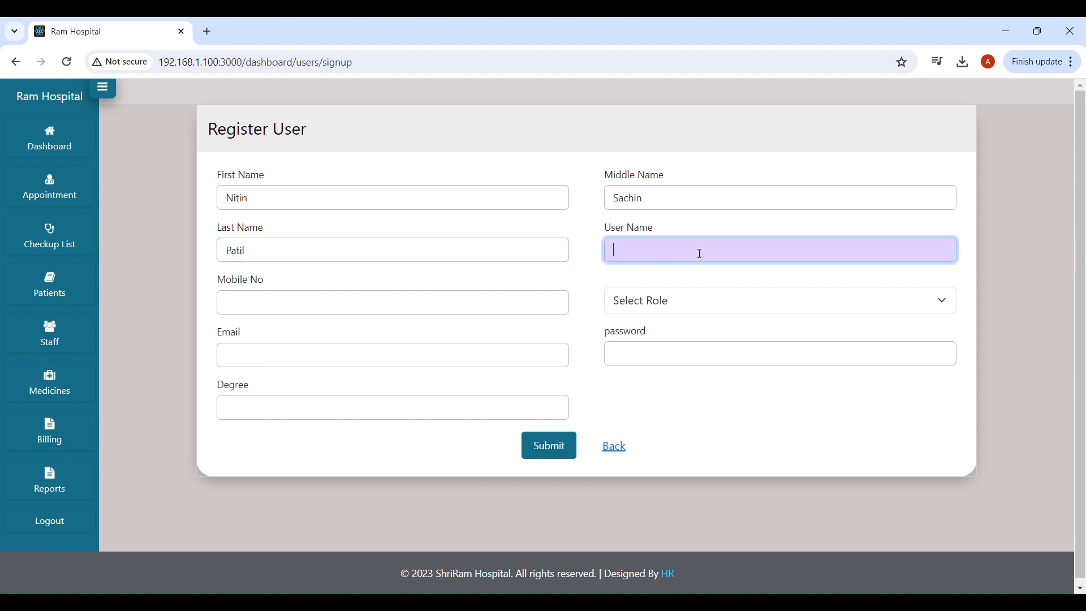
type("nitin")
key("BackSpace")
type("123")
left_click_drag(675, 253, 615, 255)
Enter the user's mobile number and set the role to Admin.
left_click(649, 255)
double_click(637, 255)
left_click(288, 302)
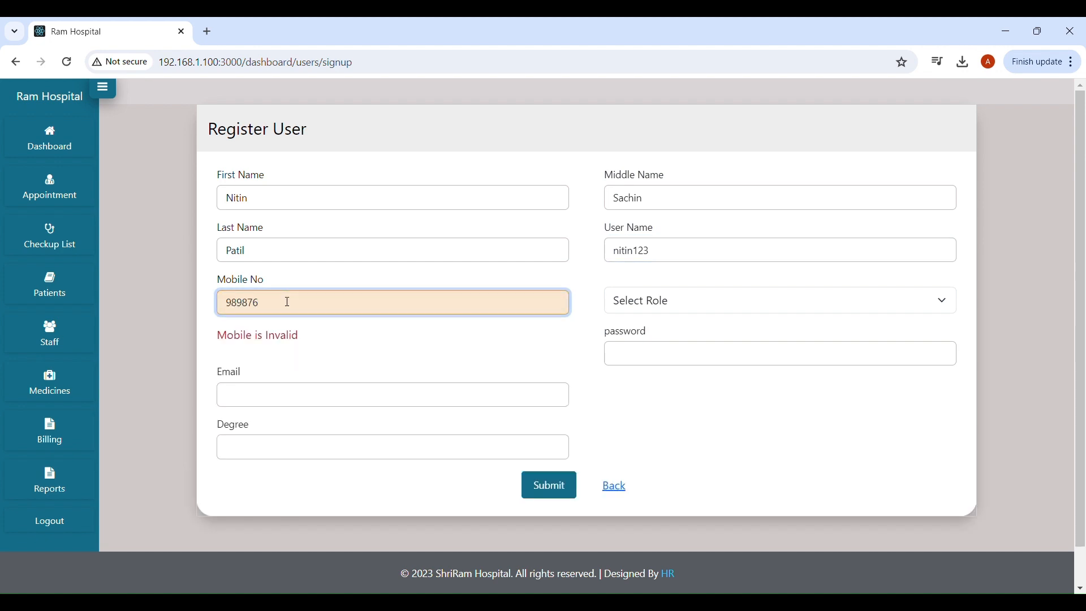
left_click(724, 308)
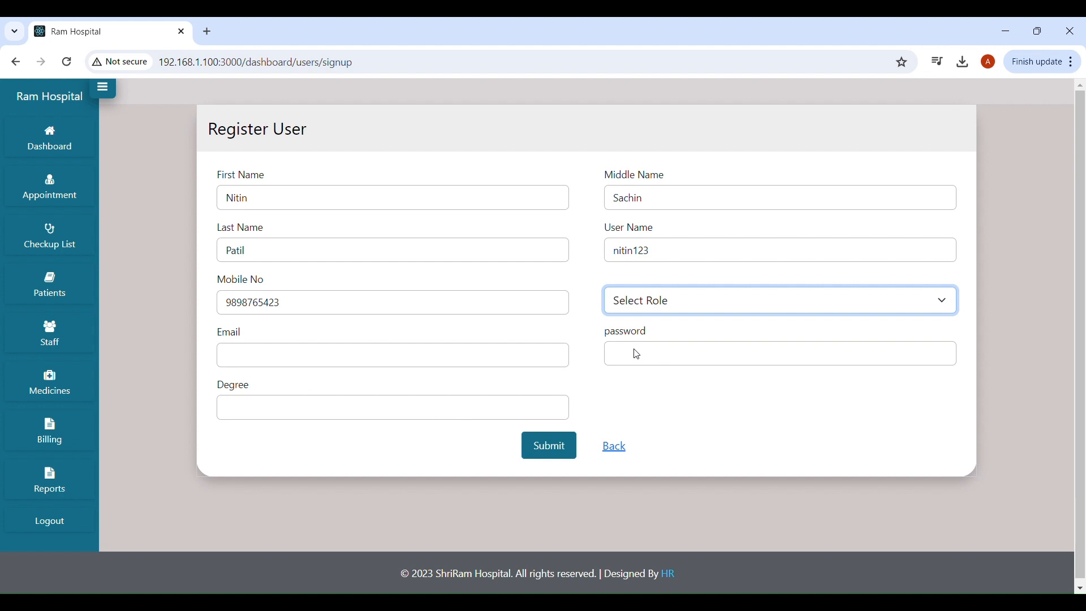
key("Down")
Fill in the e-mail, the password and degree MBA, then submit the registration.
left_click(365, 361)
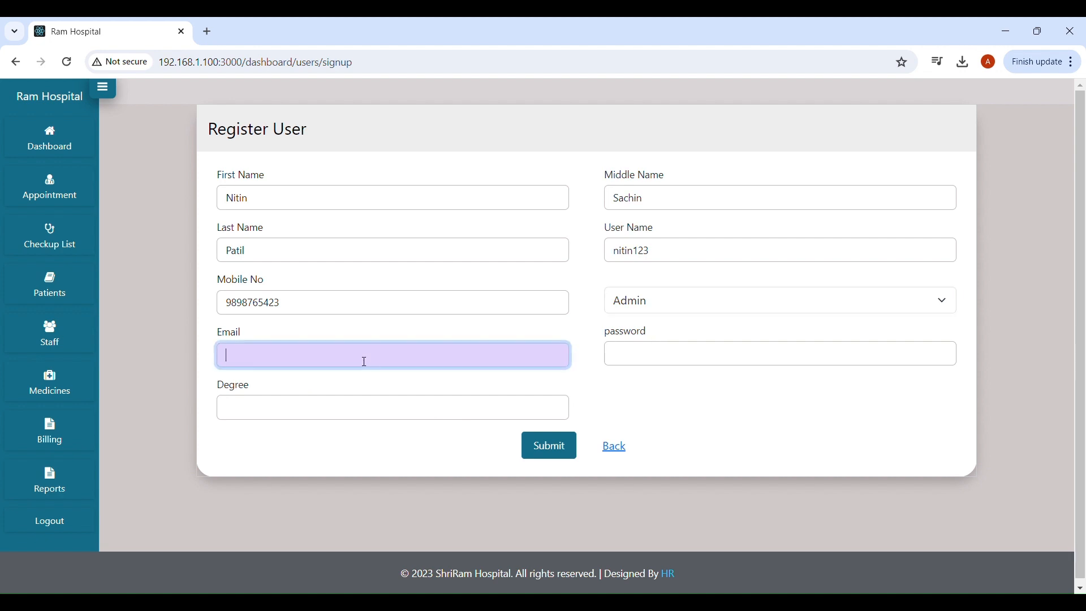
left_click(642, 355)
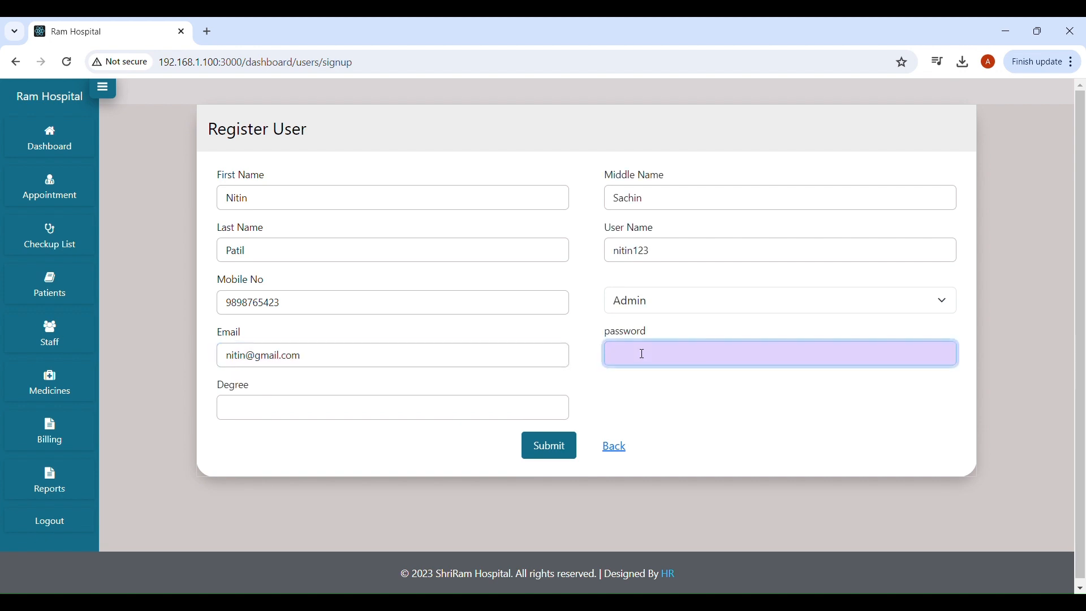
left_click(323, 410)
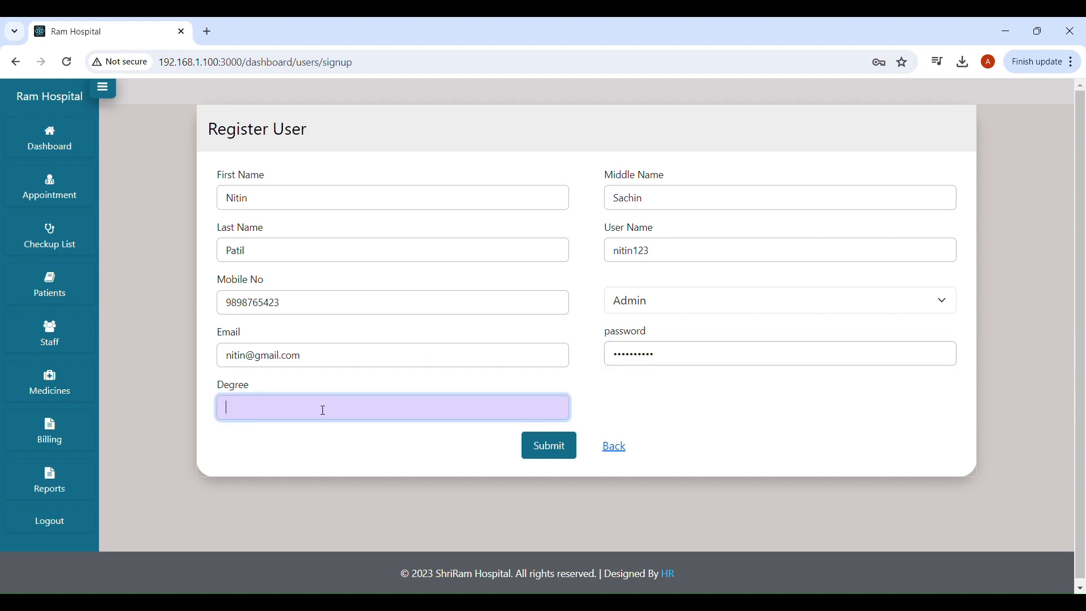
type("M")
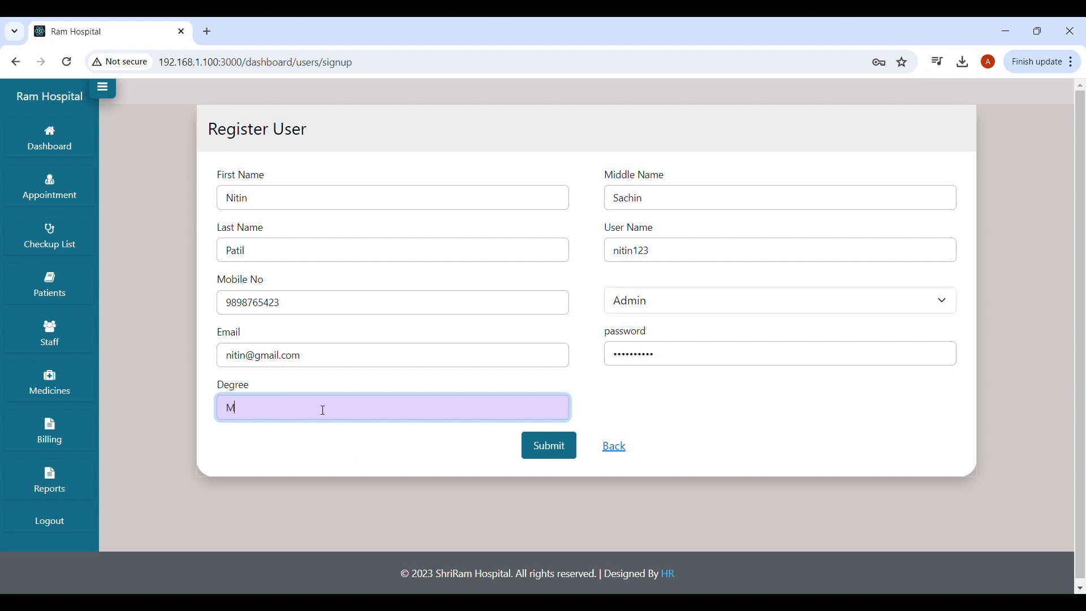
type("BA")
left_click(718, 401)
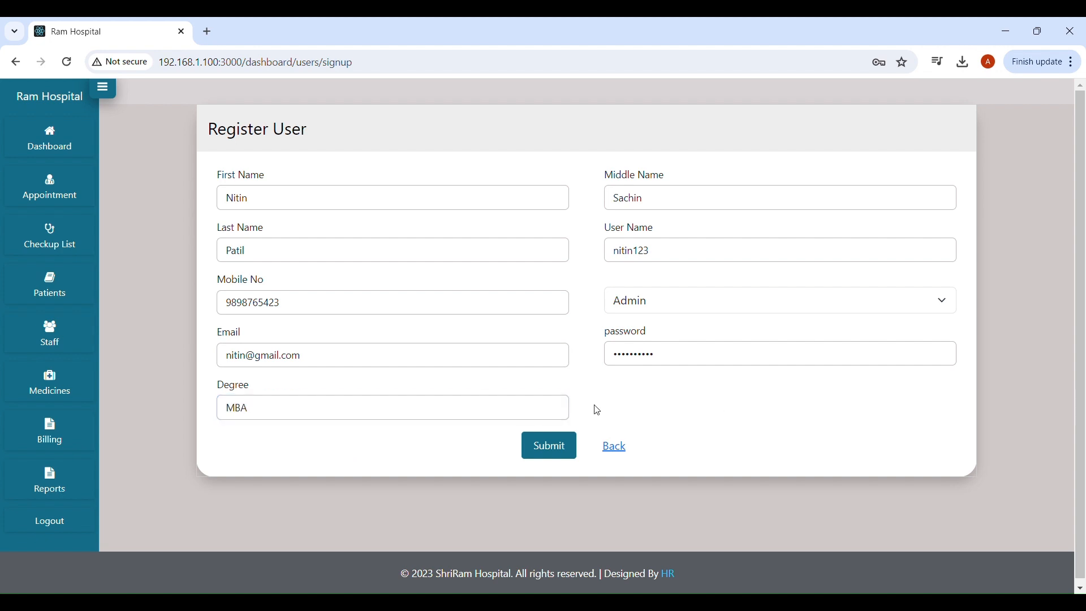
left_click(551, 446)
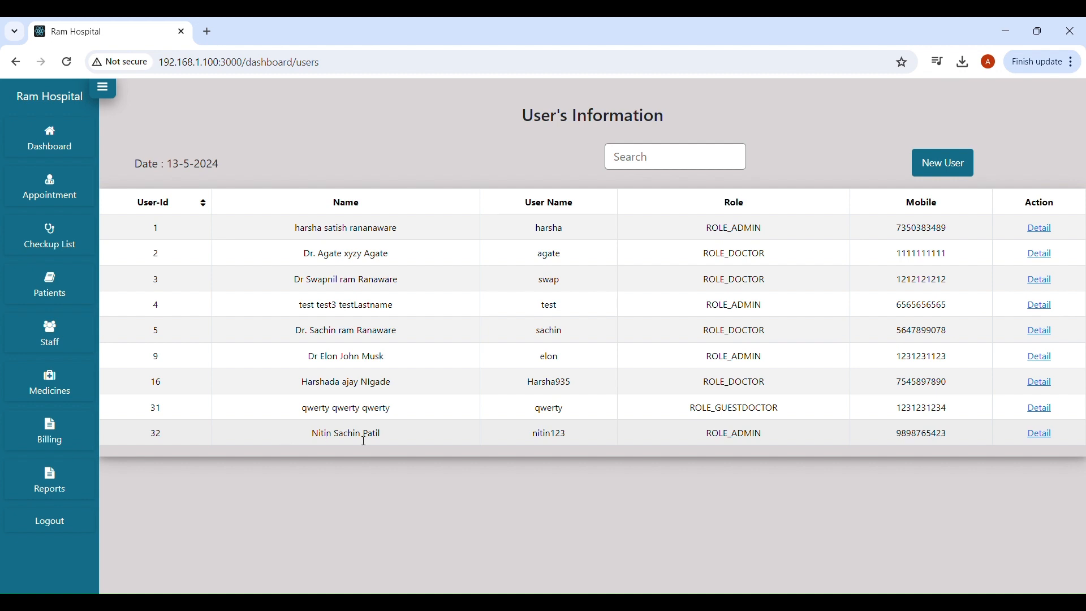
Delete the guest doctor user account, then go to the Billing page.
left_click(1043, 410)
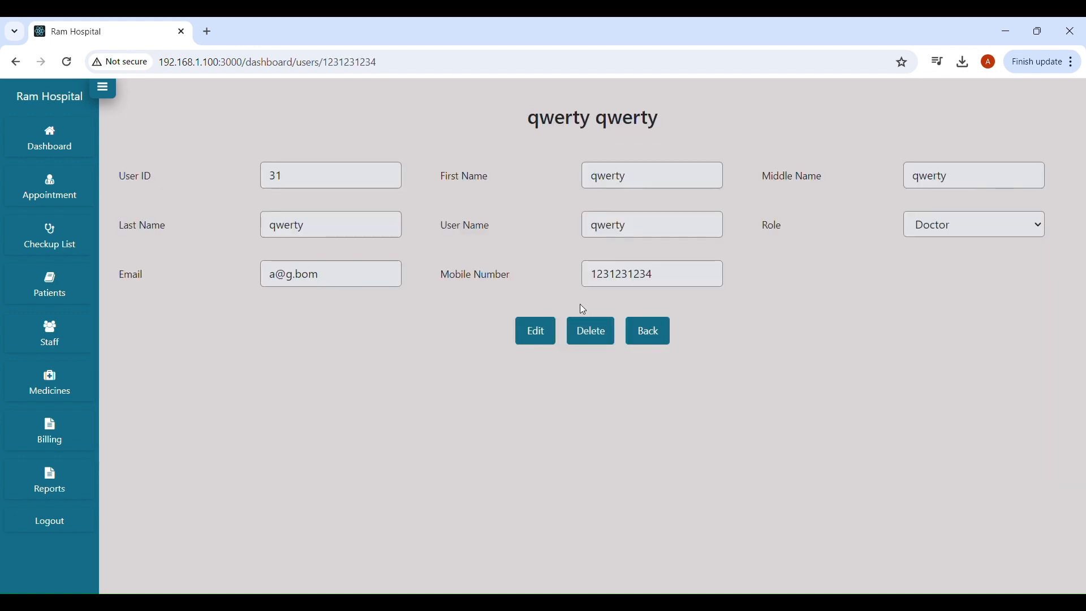
left_click(537, 330)
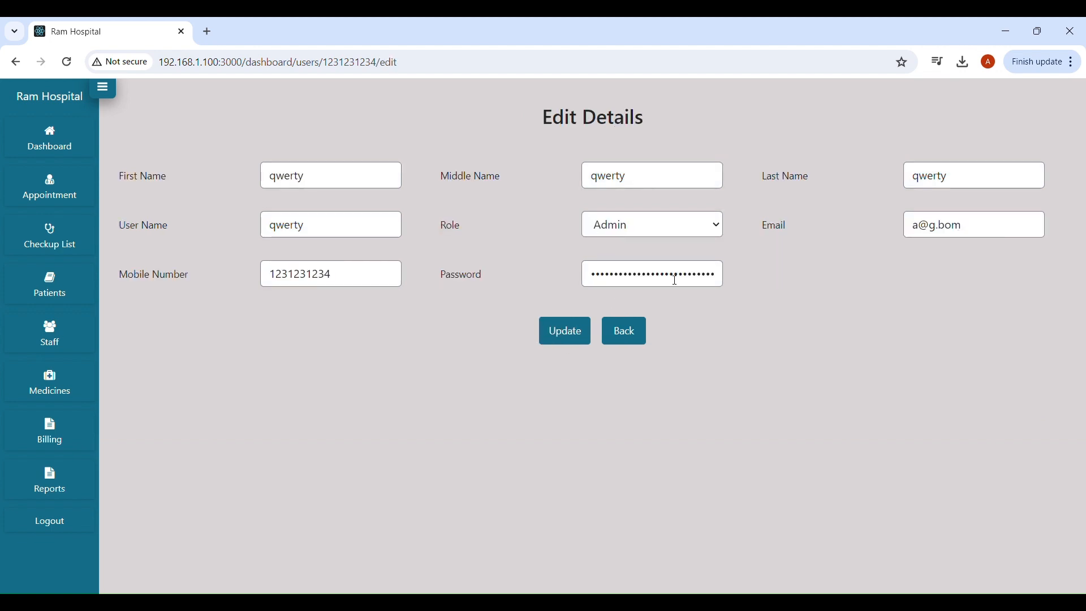
left_click(627, 337)
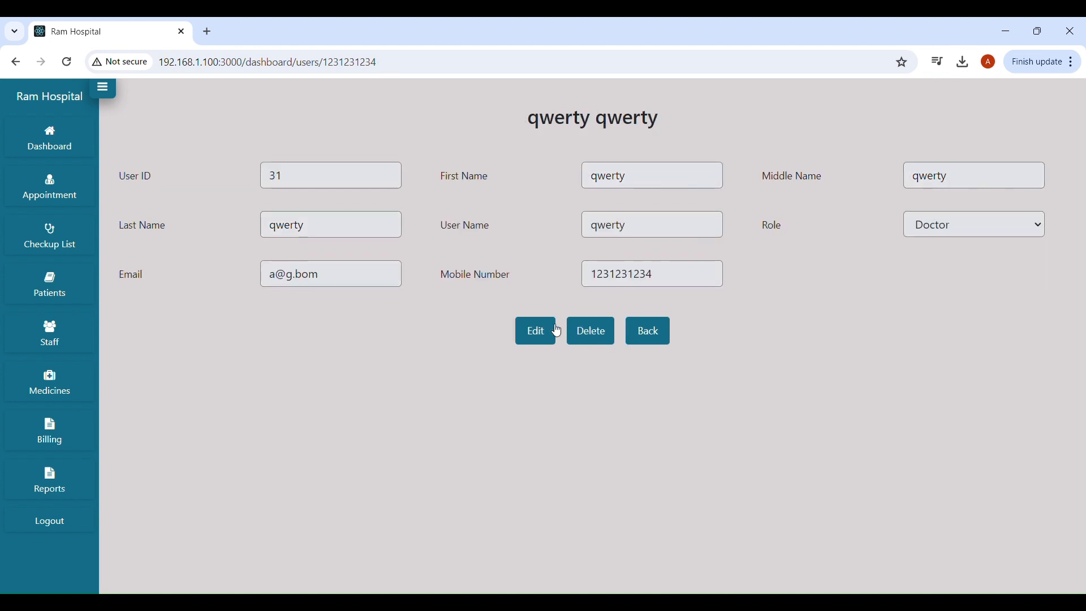
left_click(605, 339)
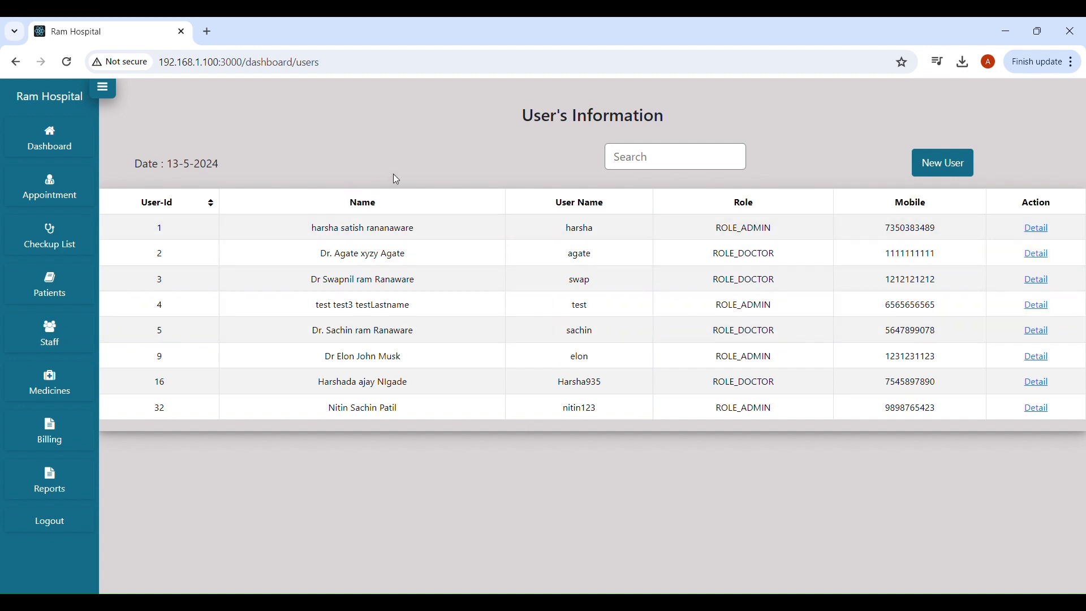
left_click(57, 428)
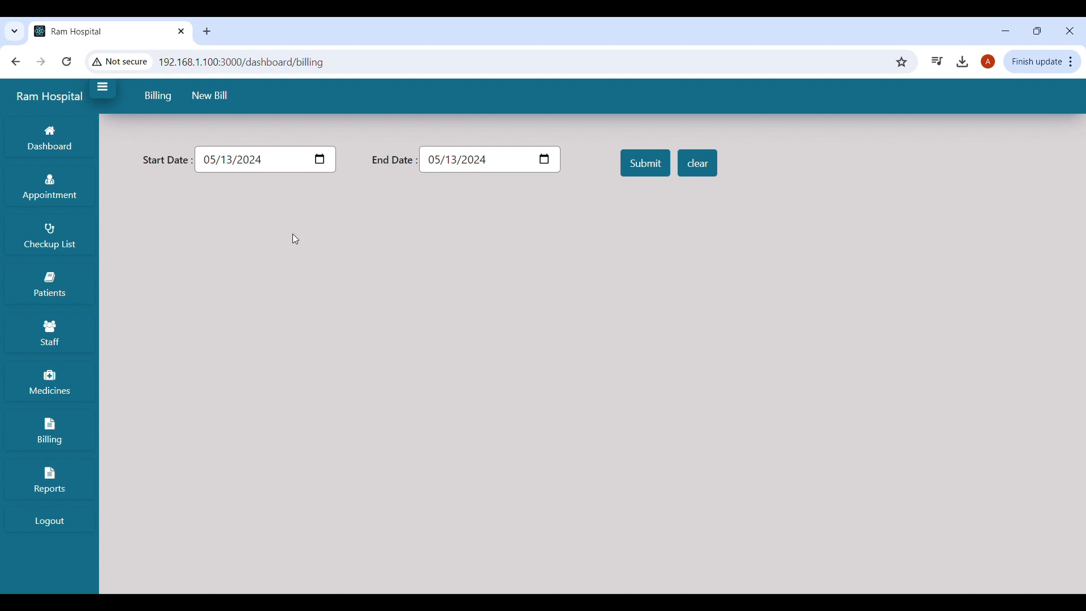
Start a new bill and choose patient Id 2 from the search results.
left_click(214, 97)
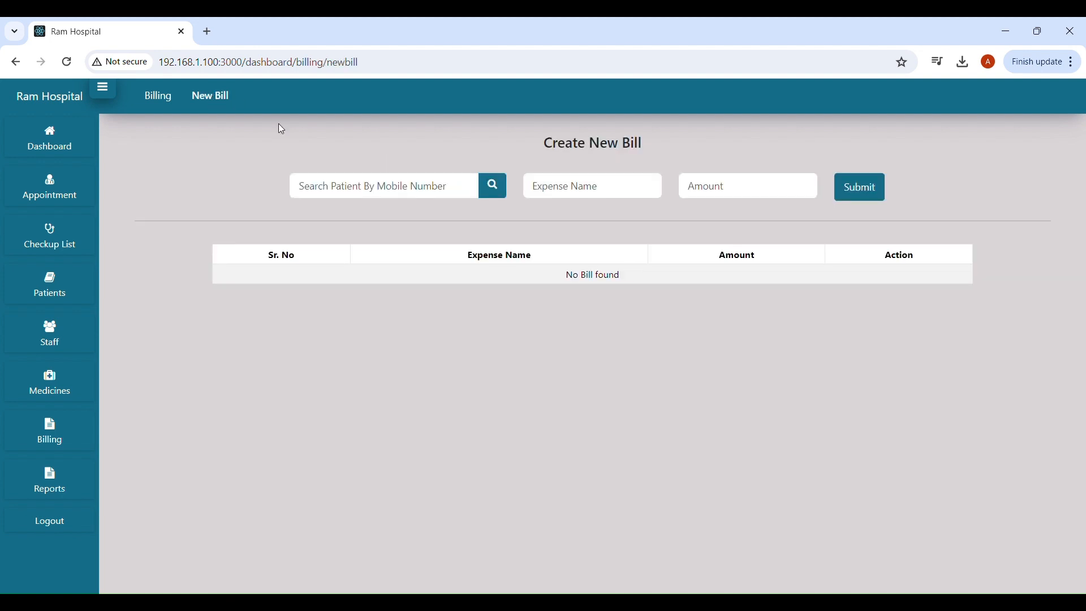
left_click(417, 193)
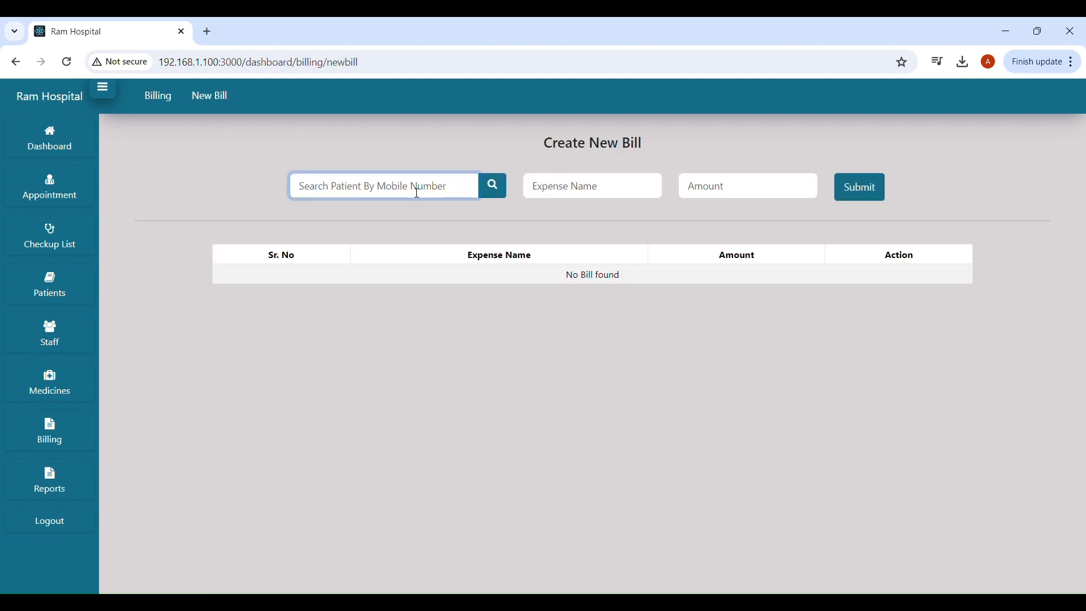
type("ajay")
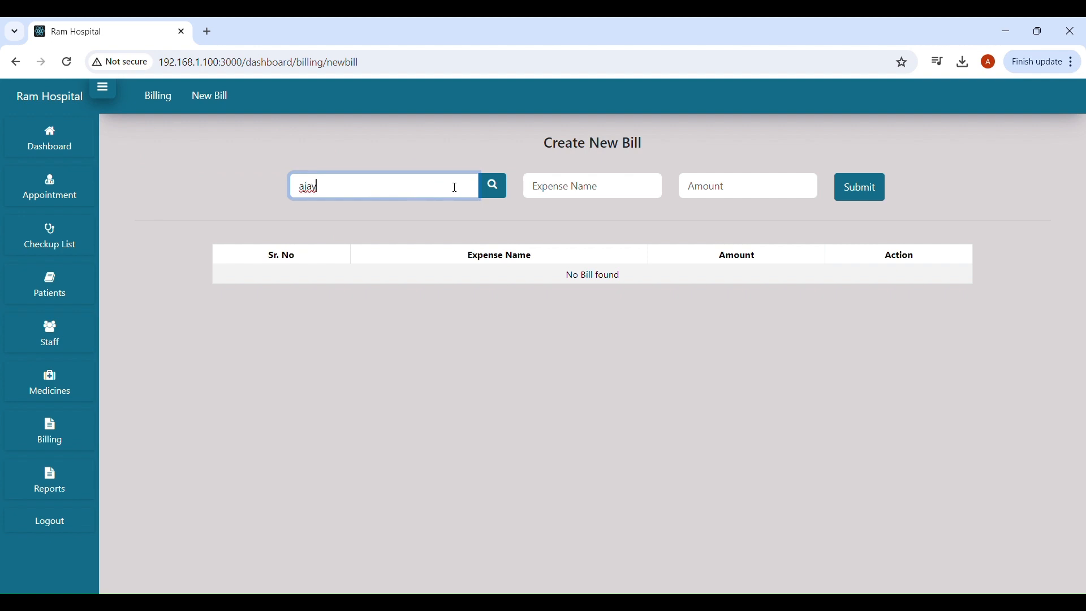
left_click(496, 188)
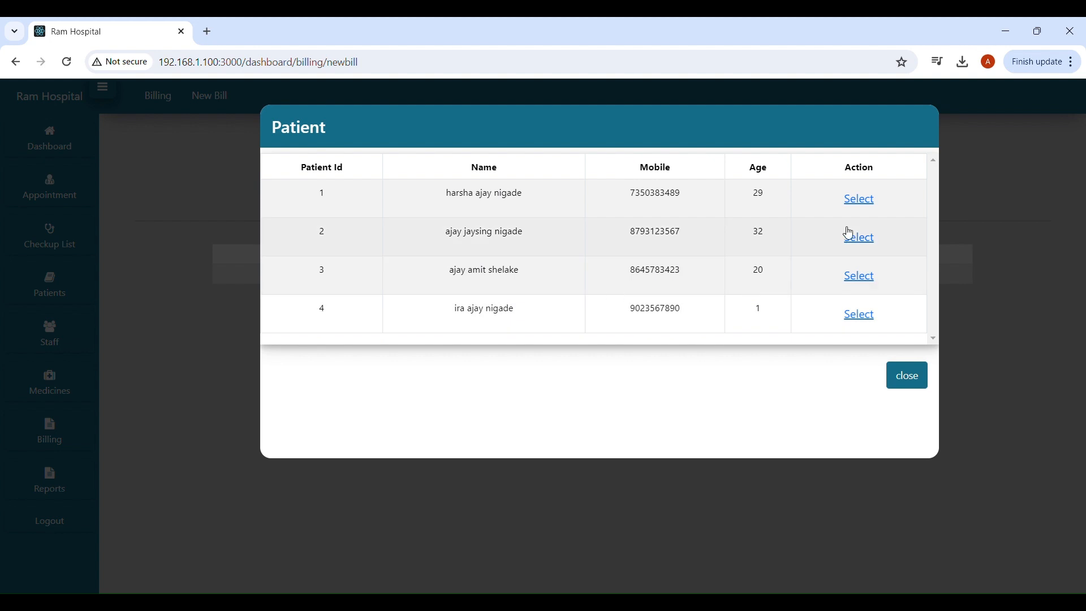
left_click(868, 238)
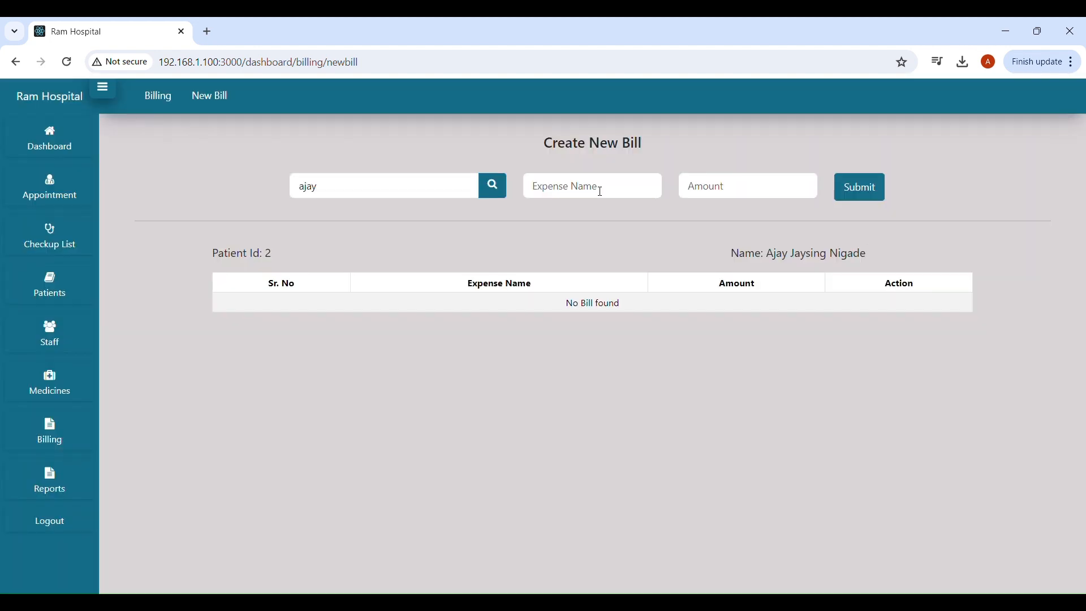
left_click_drag(776, 256, 868, 253)
Add the expense Medicine 1 with amount 500 to the bill.
left_click(630, 195)
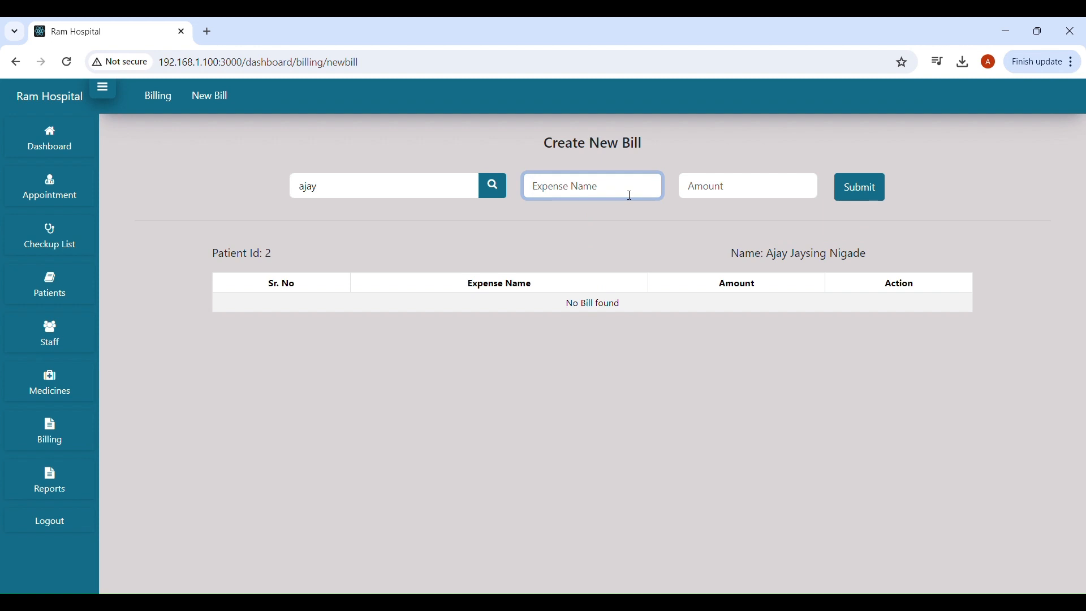
type("Medicine 1")
left_click(730, 186)
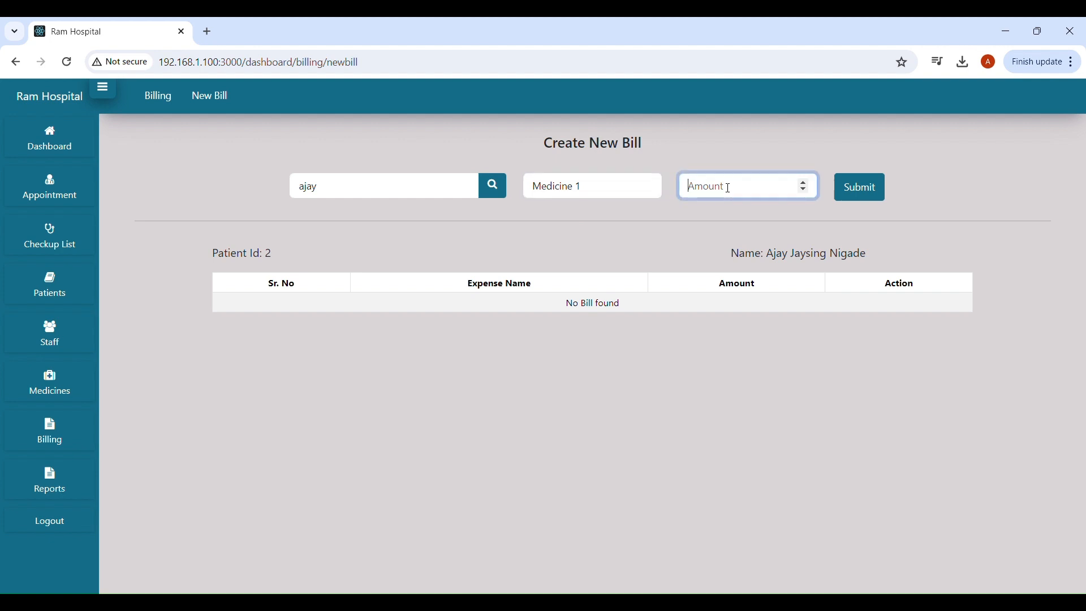
type("500")
left_click(856, 192)
left_click_drag(582, 187, 522, 186)
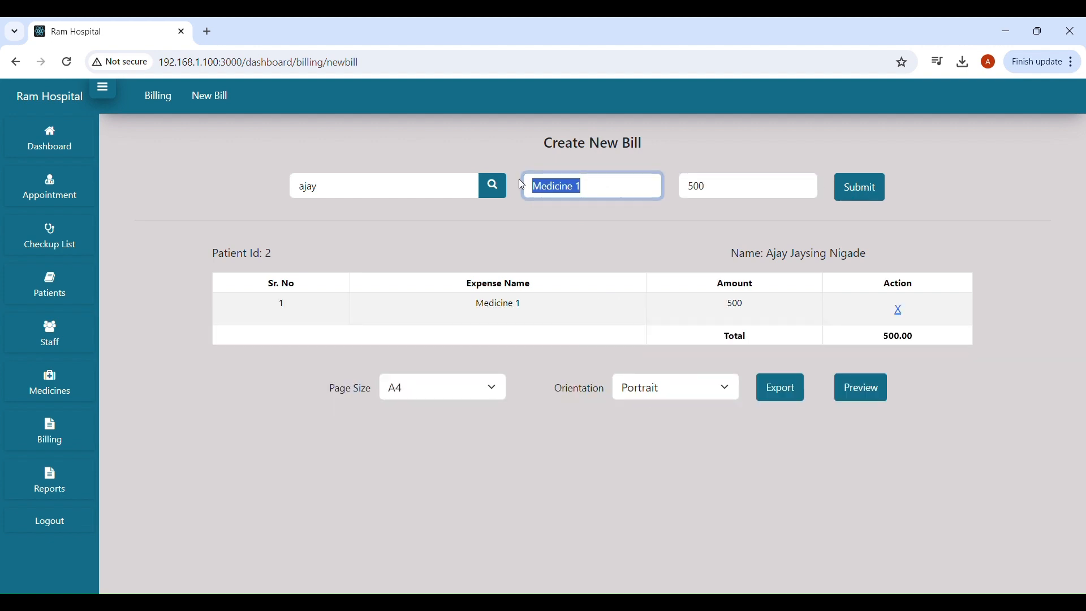
Add the expense Inj rem100 with amount 1000 to the bill.
key("BackSpace")
type("Inj")
type("ection")
key("BackSpace")
key("BackSpace")
key("BackSpace")
key("BackSpace")
key("BackSpace")
key("BackSpace")
type("remd")
key("BackSpace")
type("100")
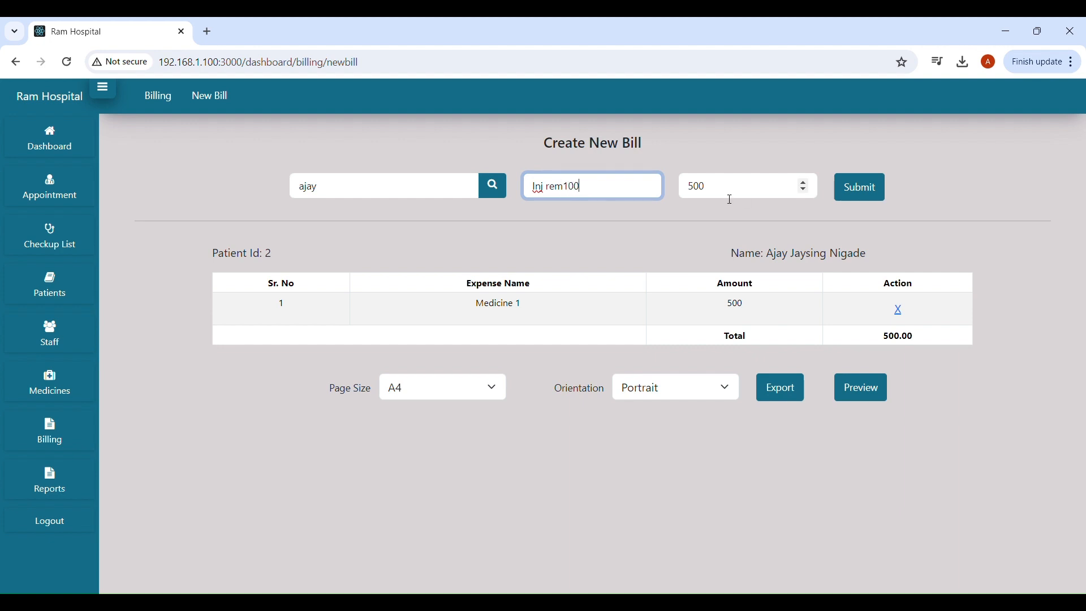
double_click(729, 191)
type("1000")
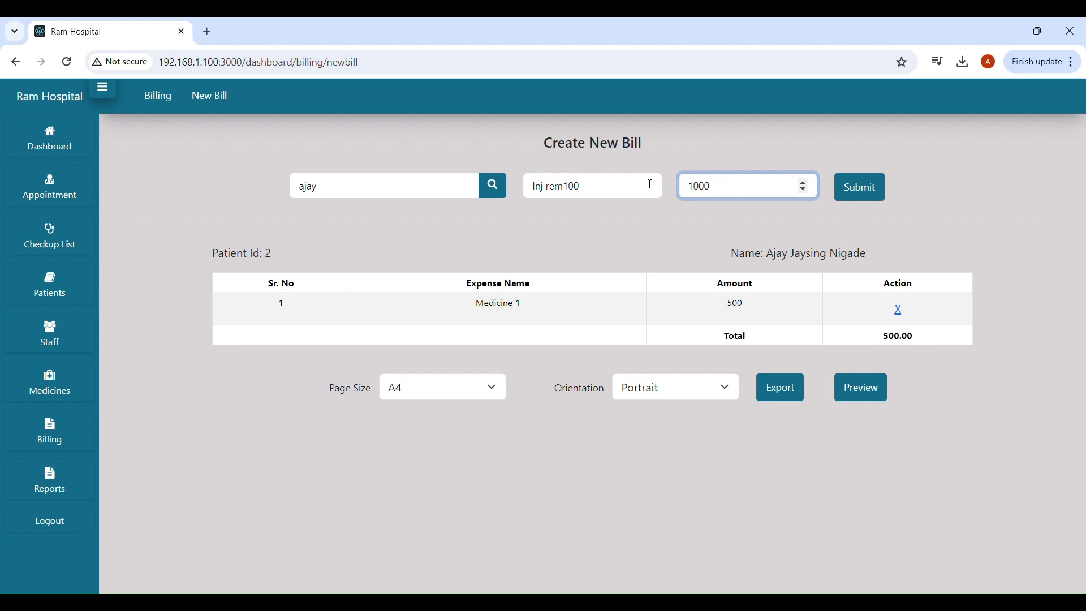
left_click(848, 188)
Add the expense Lab Test with amount 1500 to the bill.
left_click_drag(611, 187, 490, 178)
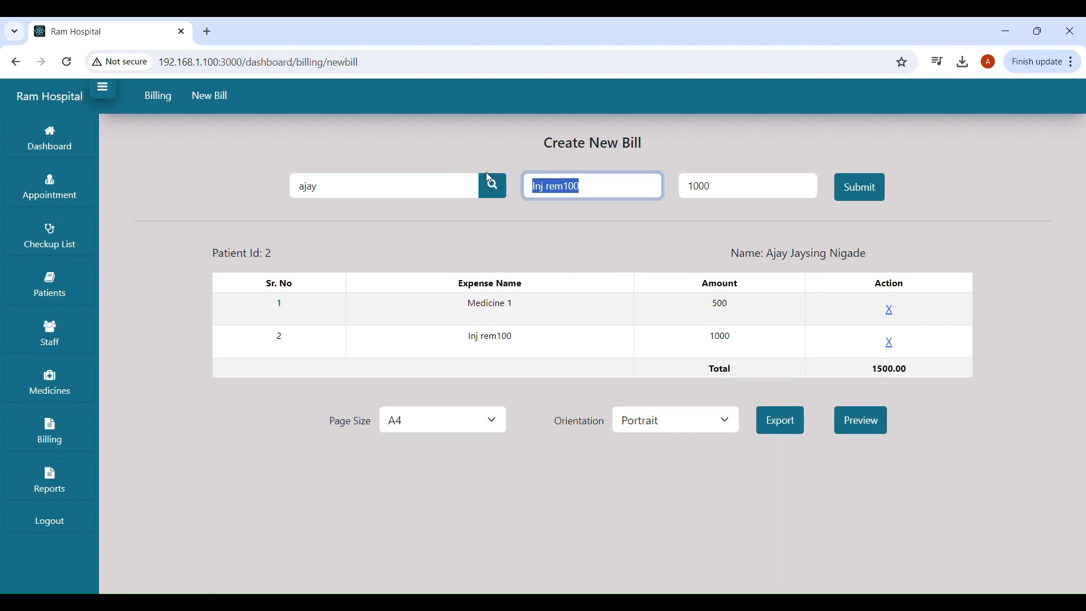
type("Chec")
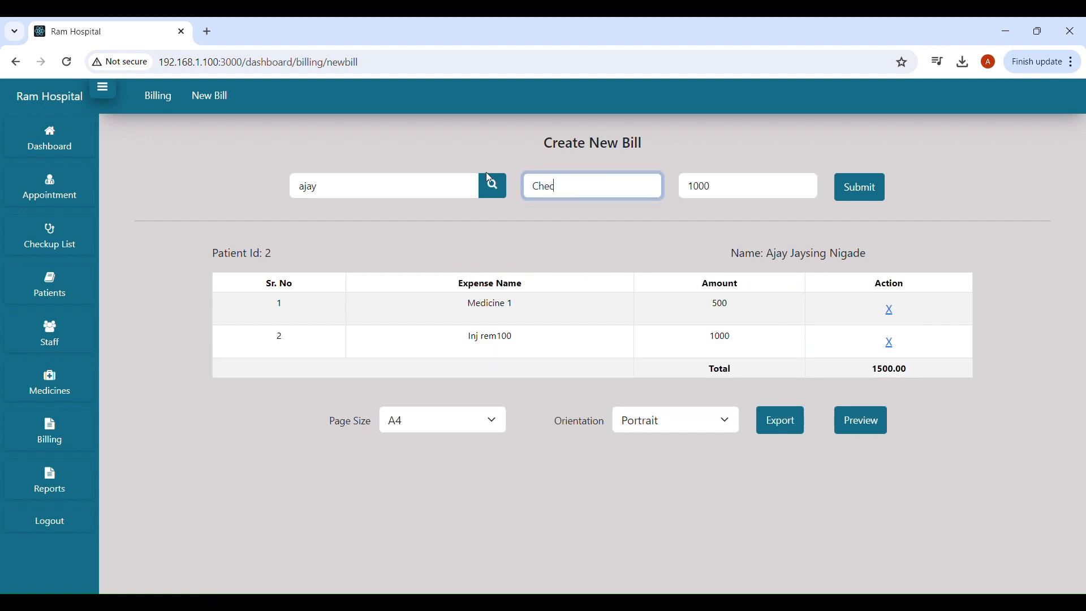
type("k Up")
key("Home")
type("Cr")
key("BackSpace")
key("BackSpace")
key("BackSpace")
key("Delete")
key("BackSpace")
key("BackSpace")
key("BackSpace")
key("BackSpace")
key("BackSpace")
key("BackSpace")
key("BackSpace")
type("Lab Test")
left_click(727, 185)
key("BackSpace")
key("BackSpace")
key("BackSpace")
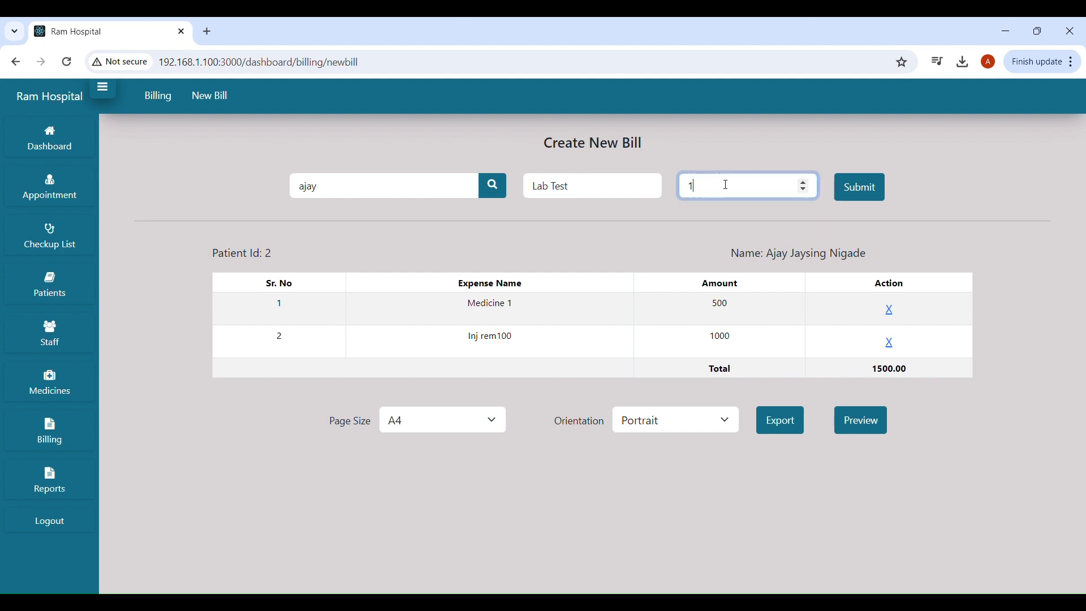
type("500")
left_click(882, 193)
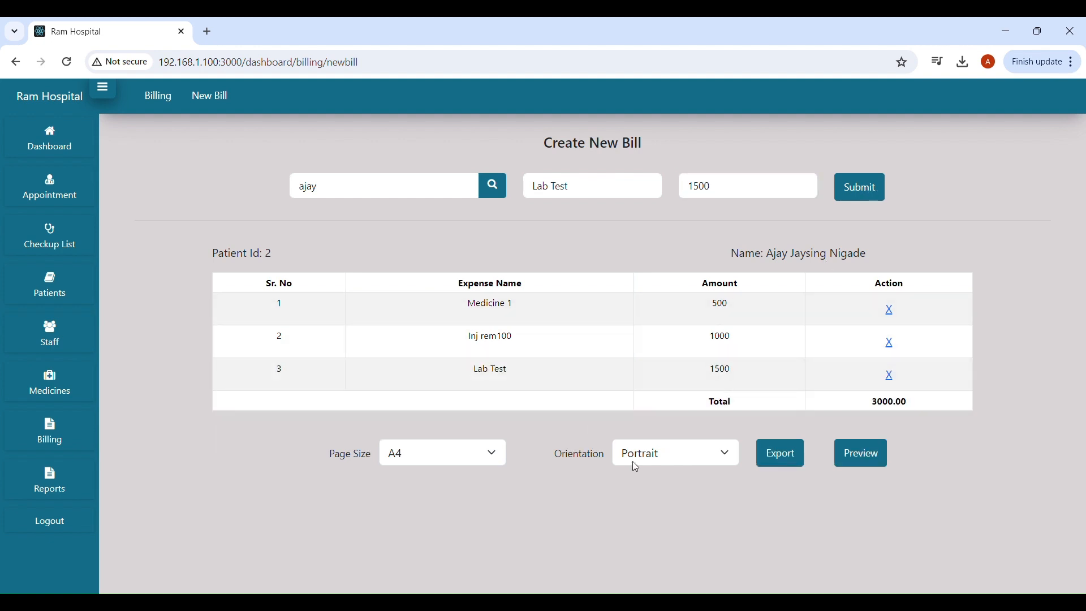
Export the 3000.00 bill to invoice (1).pdf and close the PDF tab.
left_click(789, 462)
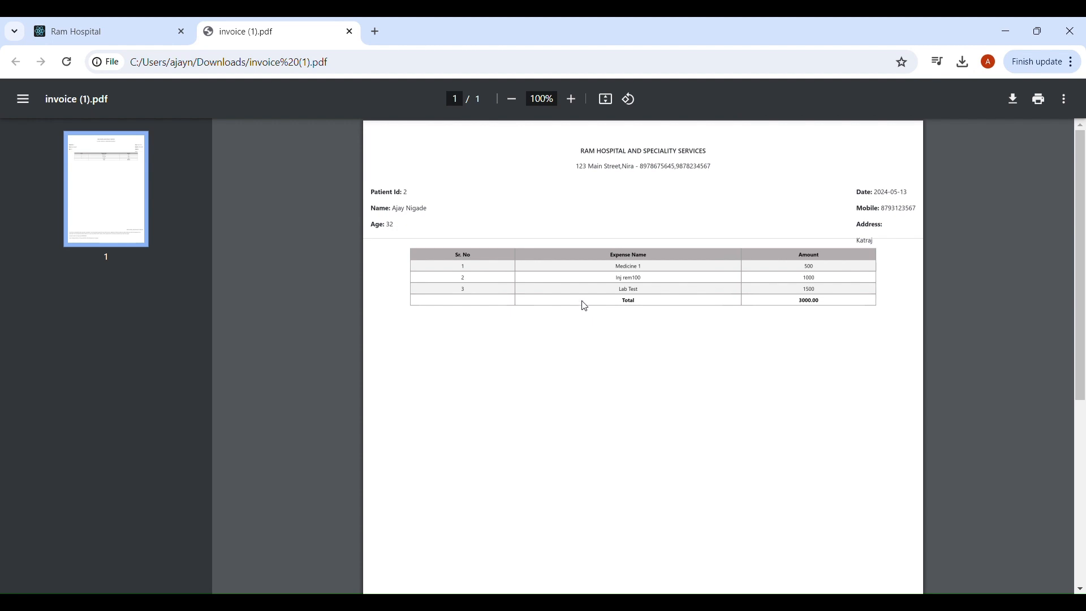
left_click(351, 32)
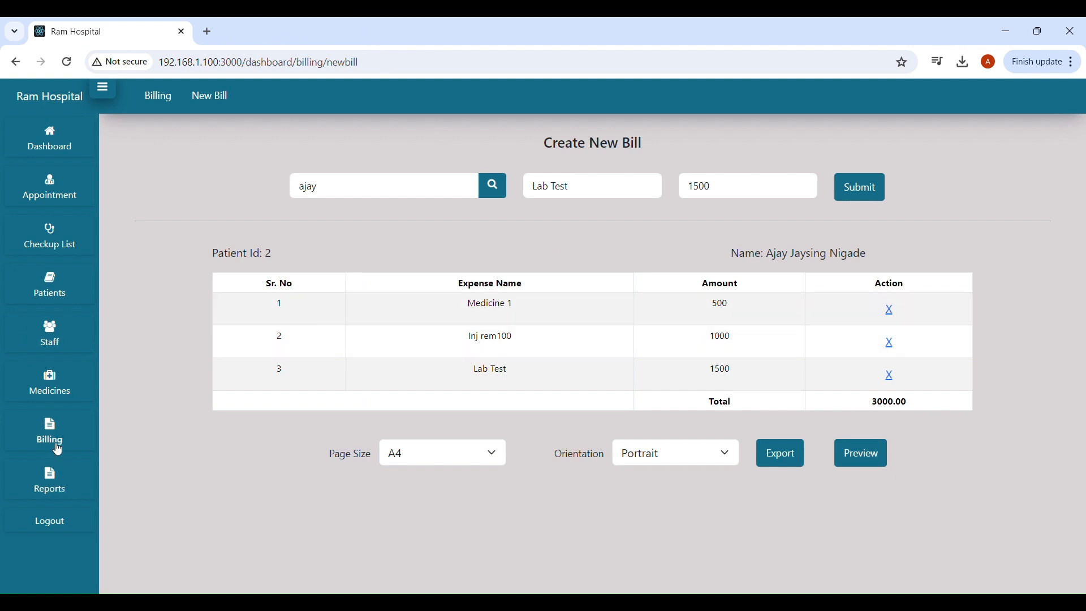
Show the 05/13/2024 checkup report and highlight the two 200 bills and 400 total.
left_click(59, 490)
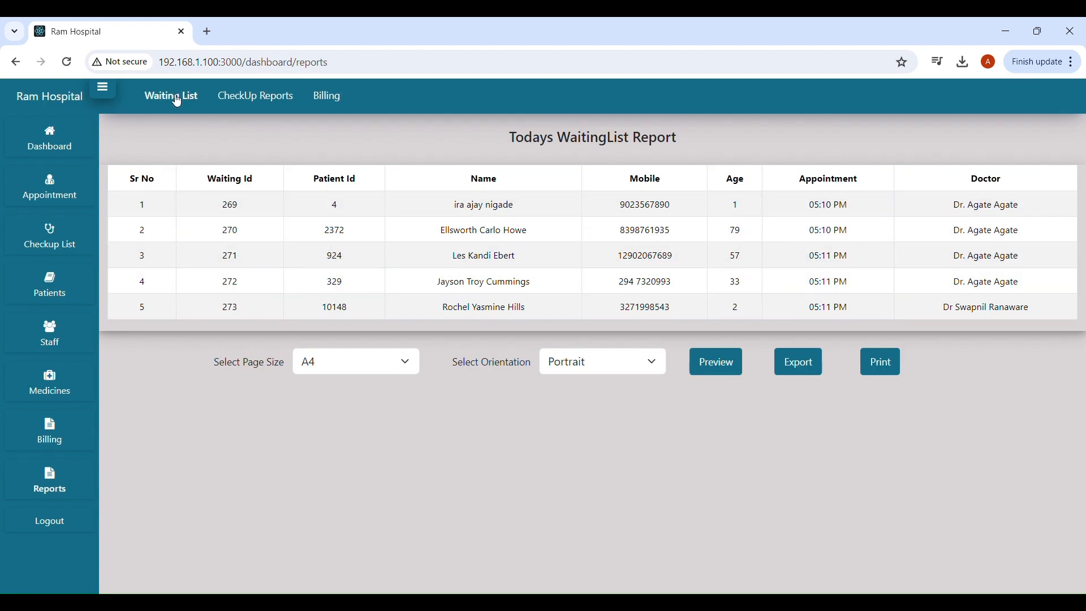
left_click(255, 97)
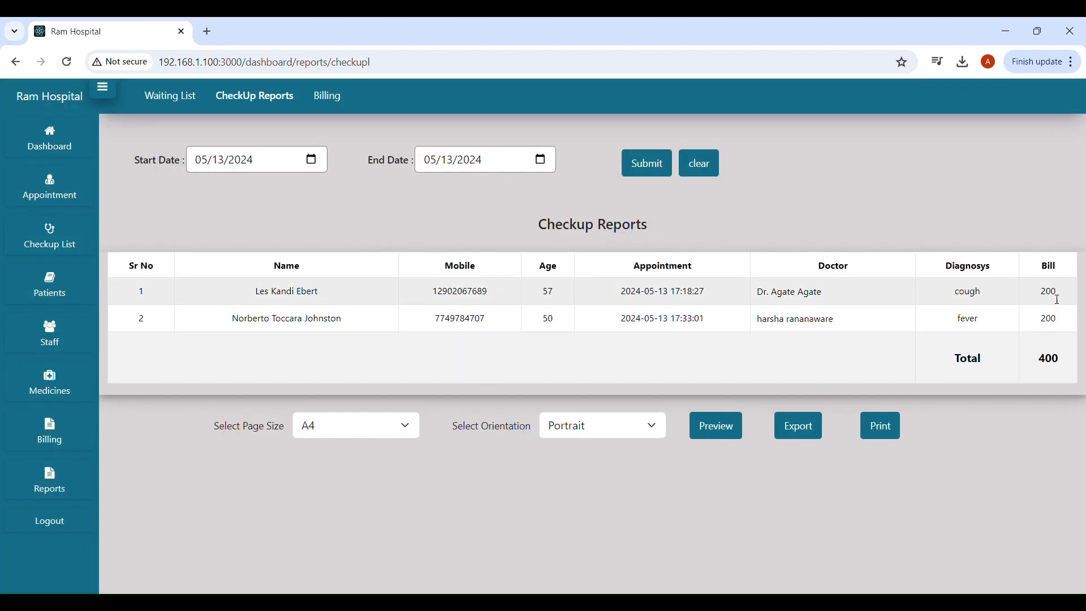
left_click_drag(1040, 293, 1048, 319)
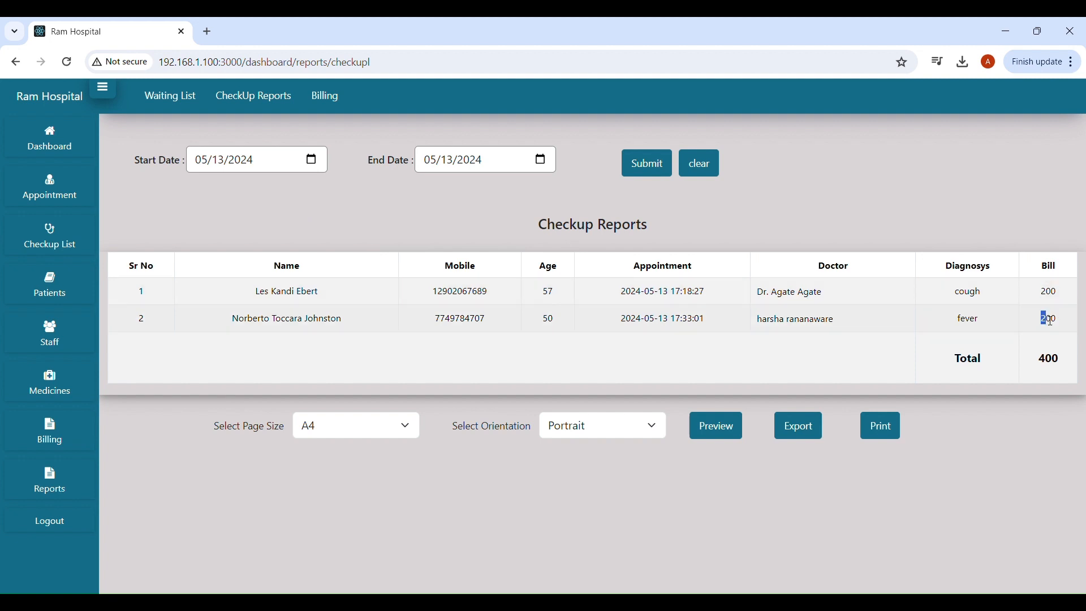
double_click(1039, 374)
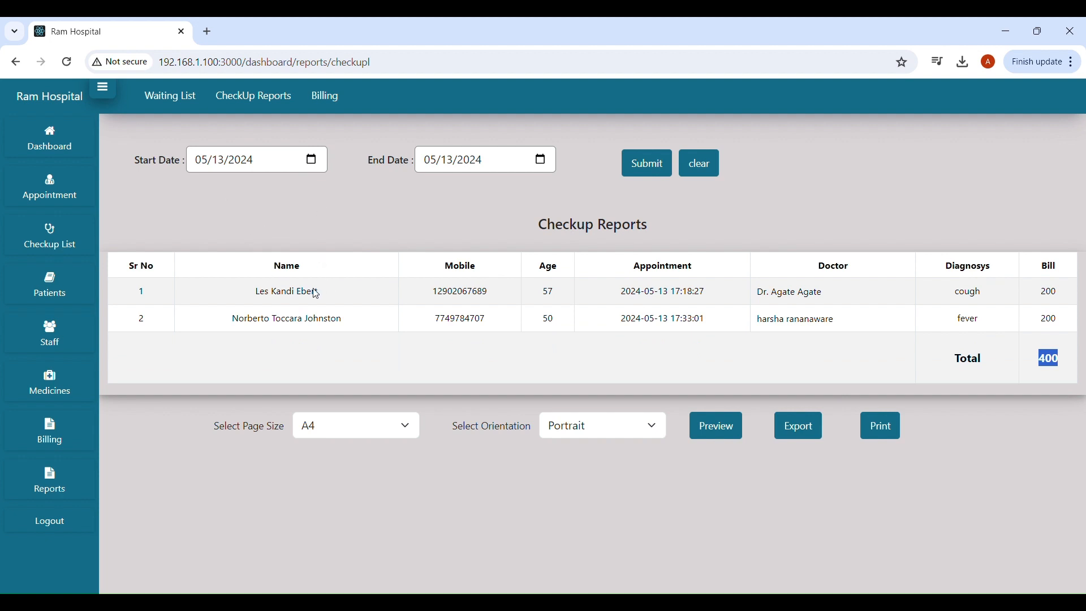
Run the checkup report for 02/01/2011 to 02/12/2011 and check its total of 133131.22.
left_click(240, 236)
left_click(243, 232)
left_click(546, 162)
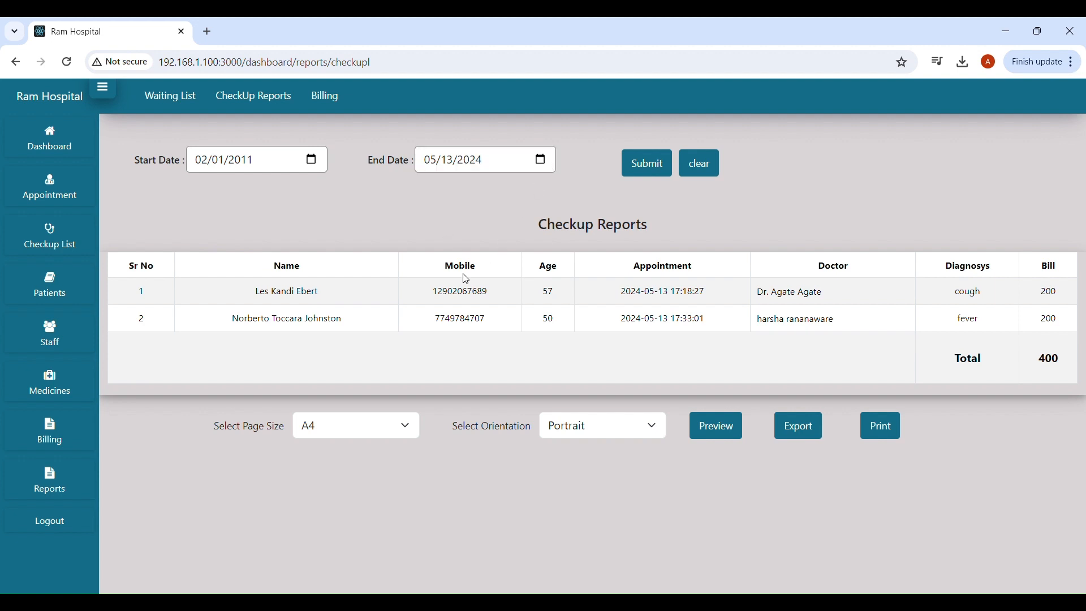
left_click(474, 238)
key("Down")
left_click(648, 169)
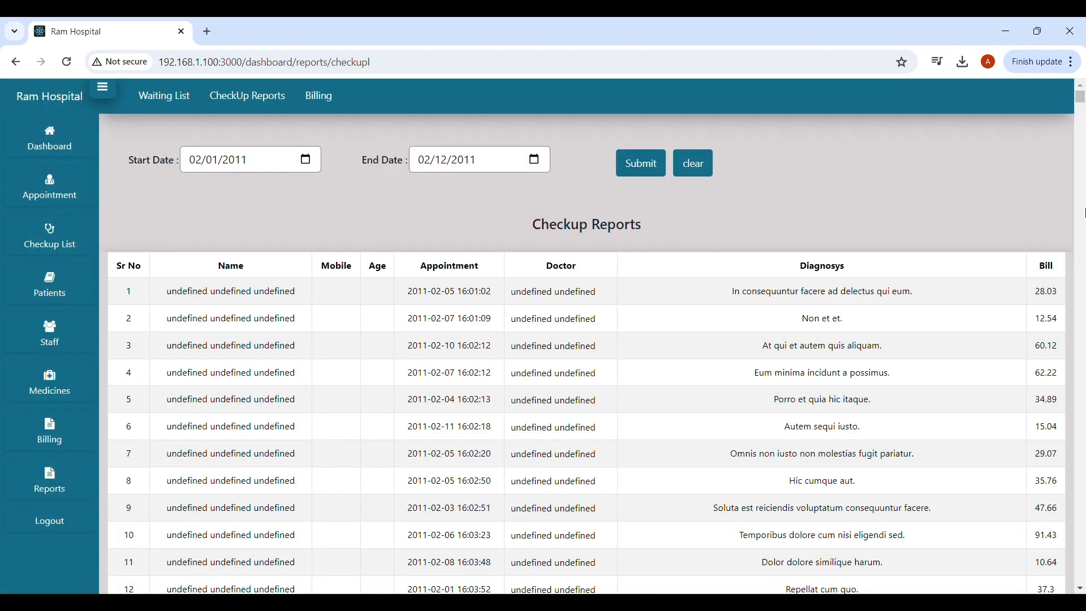
left_click_drag(1081, 96, 1082, 591)
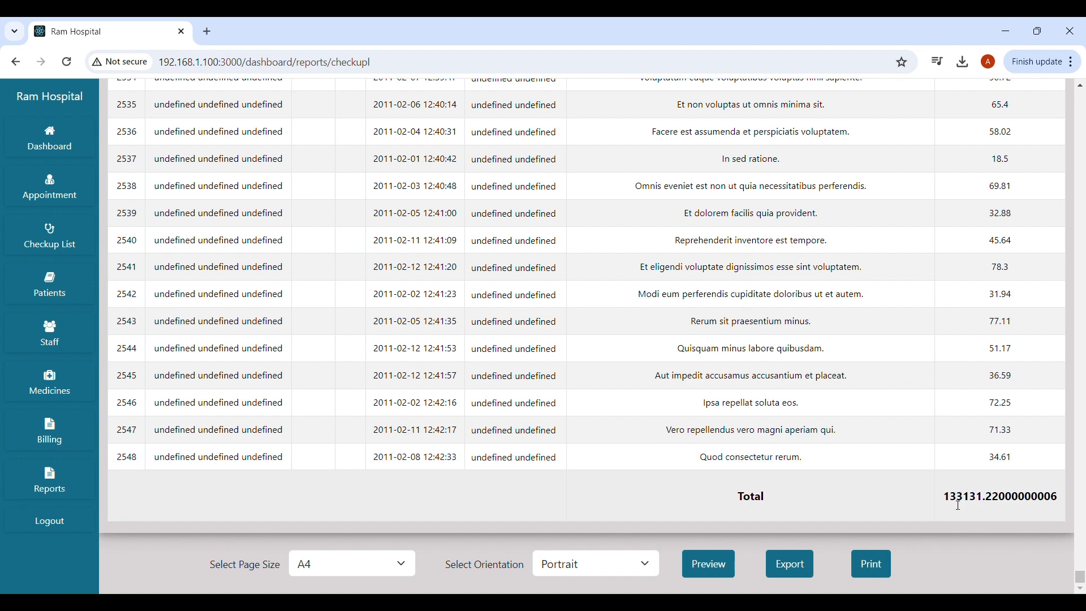
left_click_drag(943, 497, 996, 501)
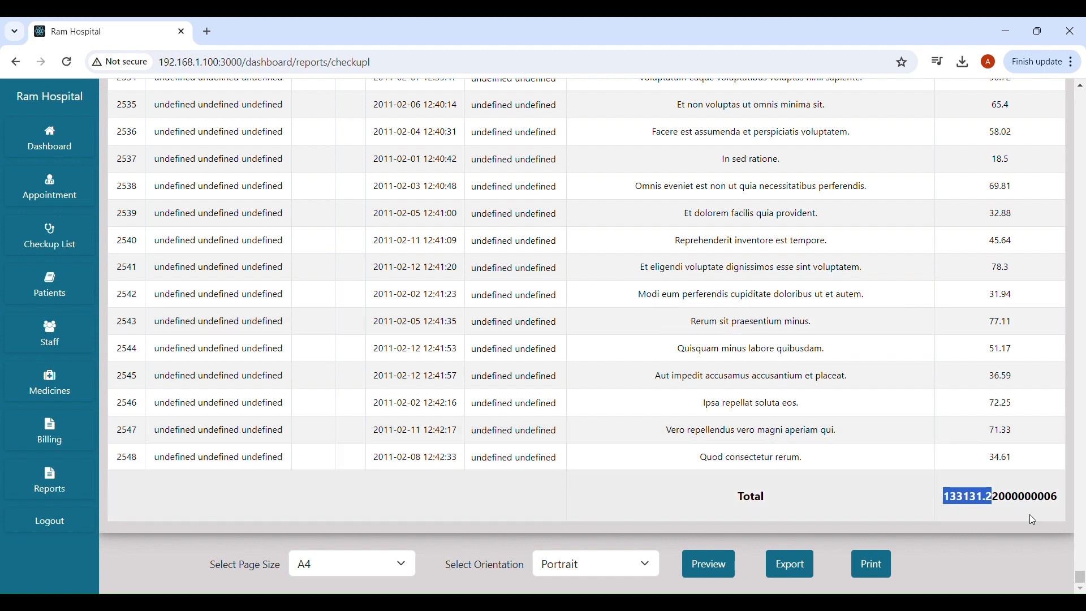
left_click_drag(1082, 576, 1085, 71)
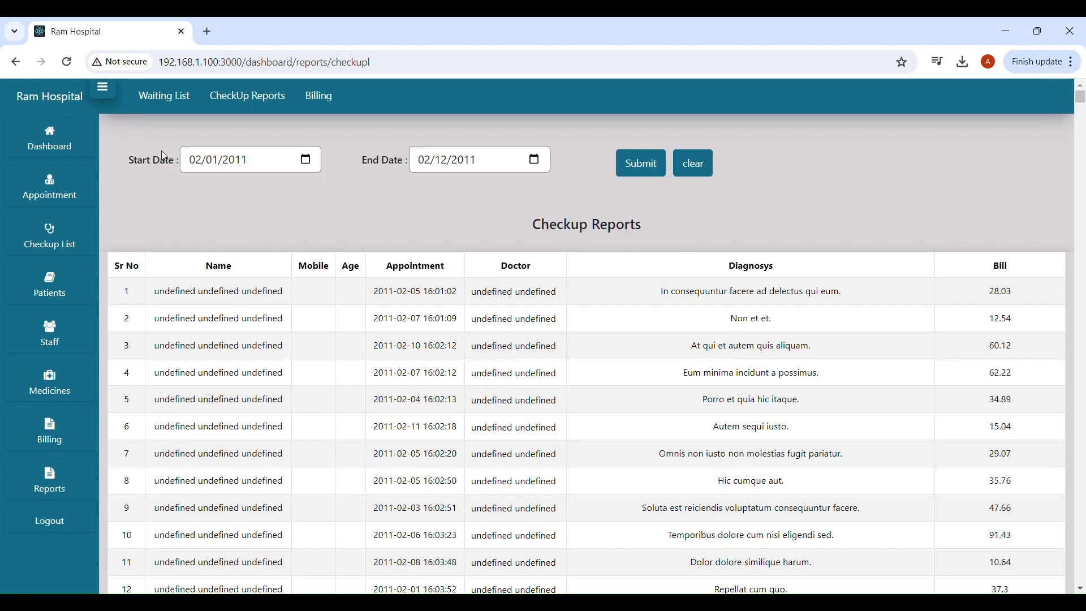
View the Billing reports tab, then return to the dashboard.
left_click(316, 98)
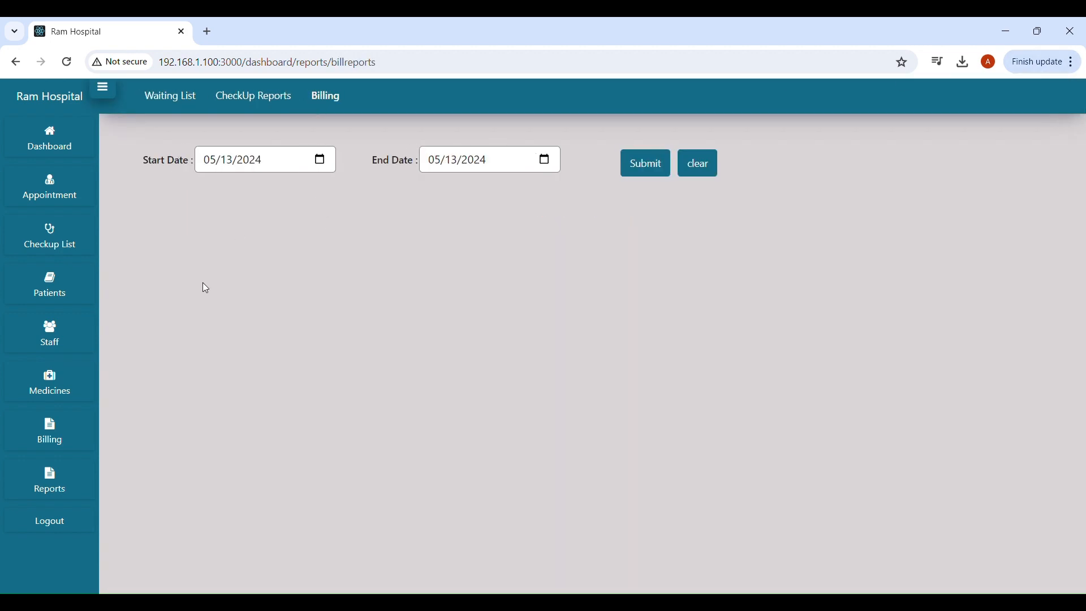
left_click(50, 147)
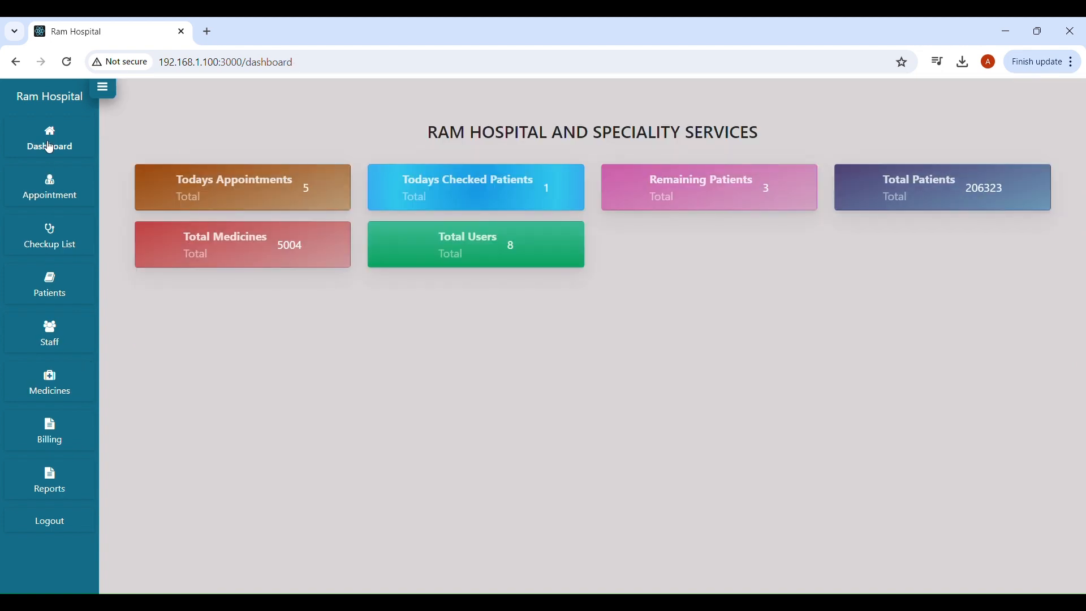